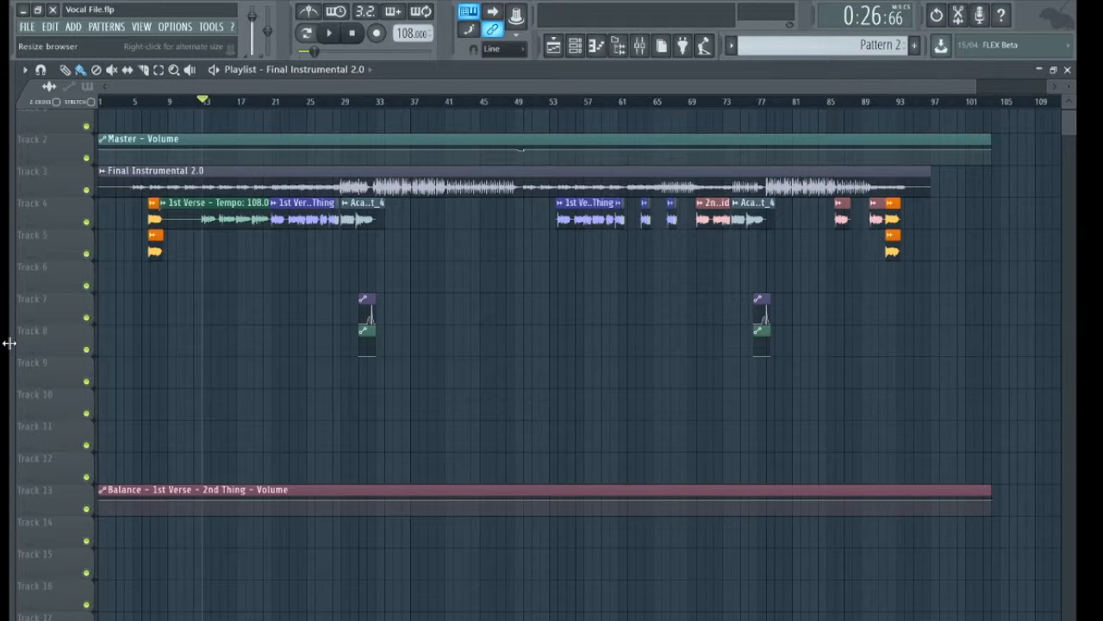
Mute the Final Instrumental 2.0 track in the playlist and play the vocals from about bar 12
{"action": "left_click", "coordinate": [640, 44]}
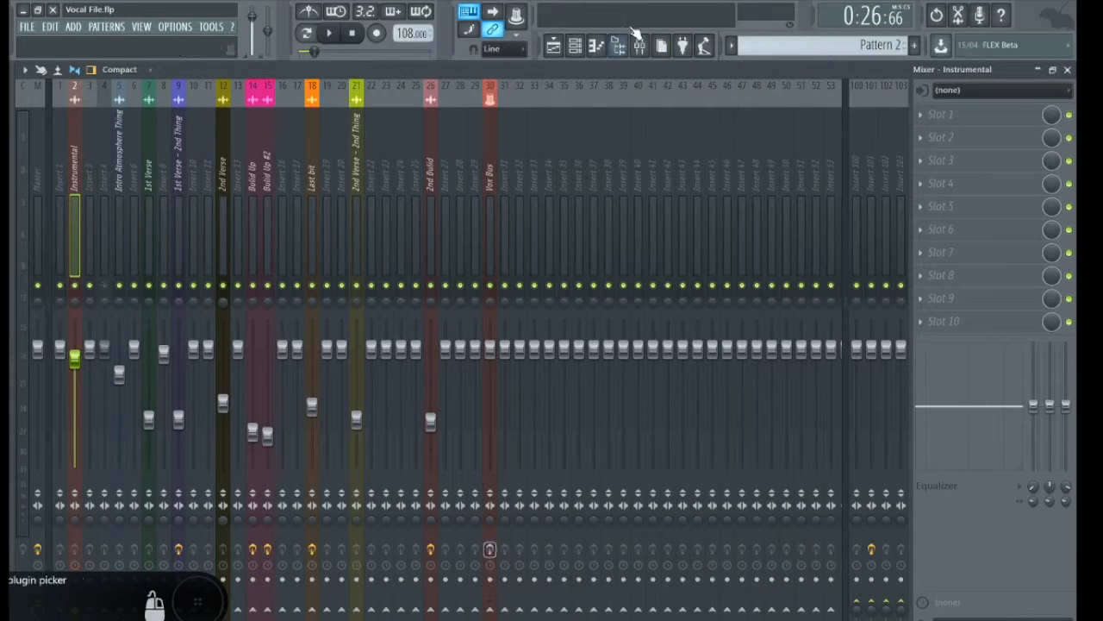
{"action": "left_click", "coordinate": [556, 47]}
{"action": "left_click", "coordinate": [87, 189]}
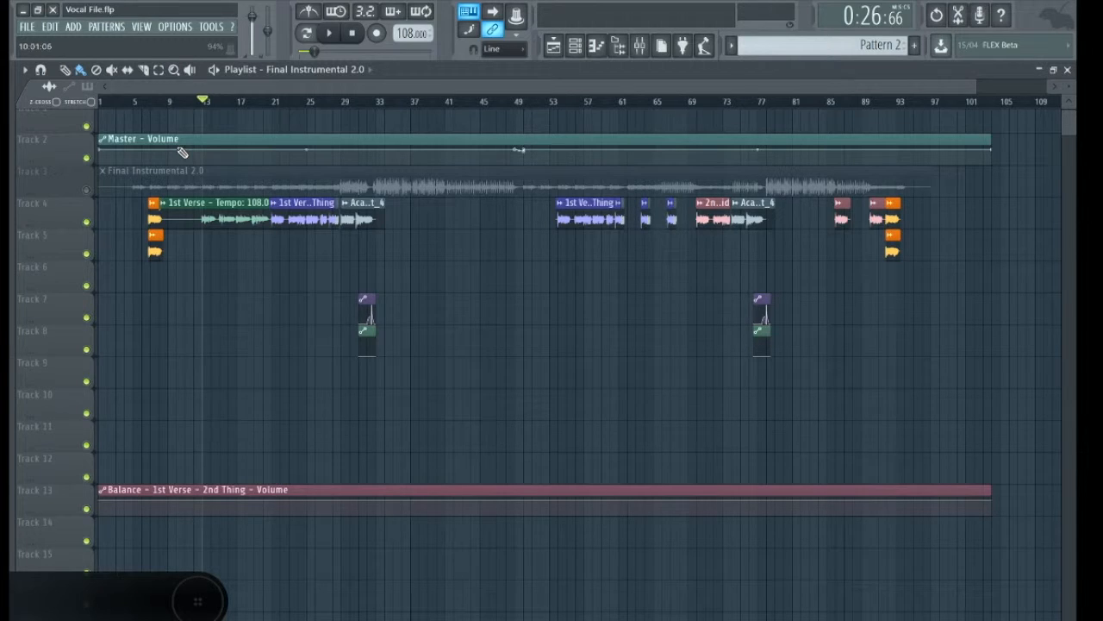
{"action": "key", "text": "XF86AudioRaiseVolume"}
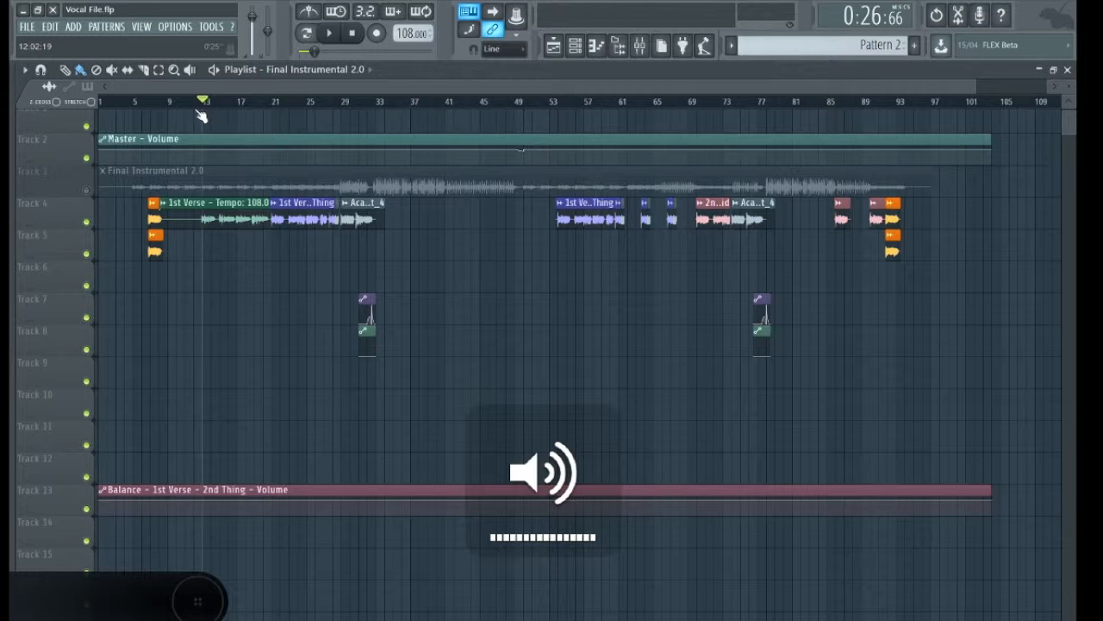
{"action": "left_click", "coordinate": [197, 110]}
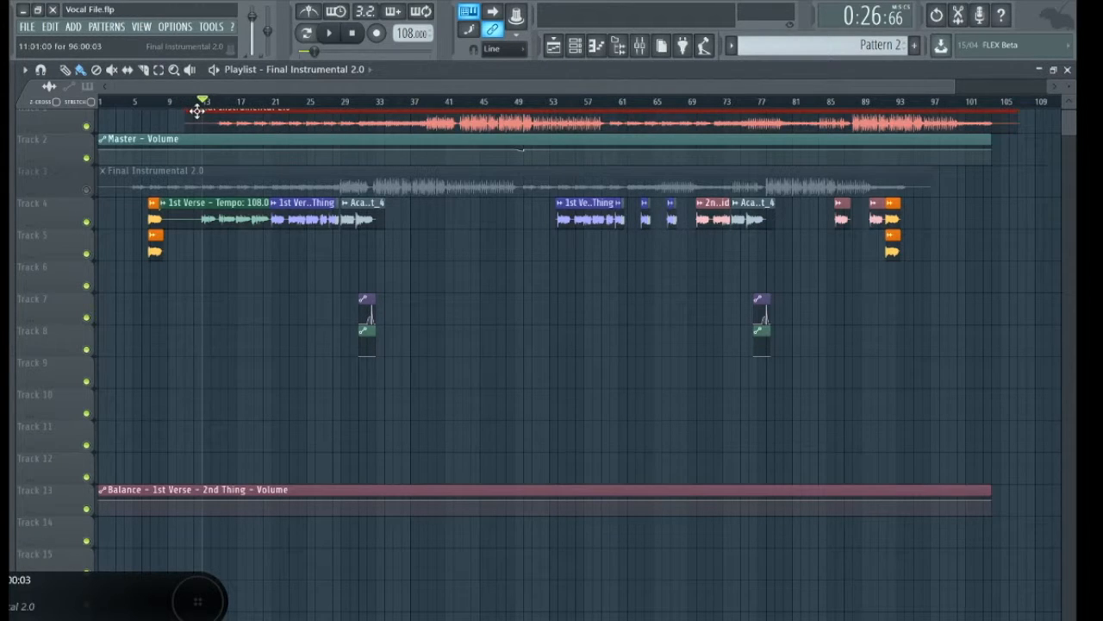
{"action": "right_click", "coordinate": [197, 110]}
{"action": "left_click", "coordinate": [197, 102]}
{"action": "key", "text": "space"}
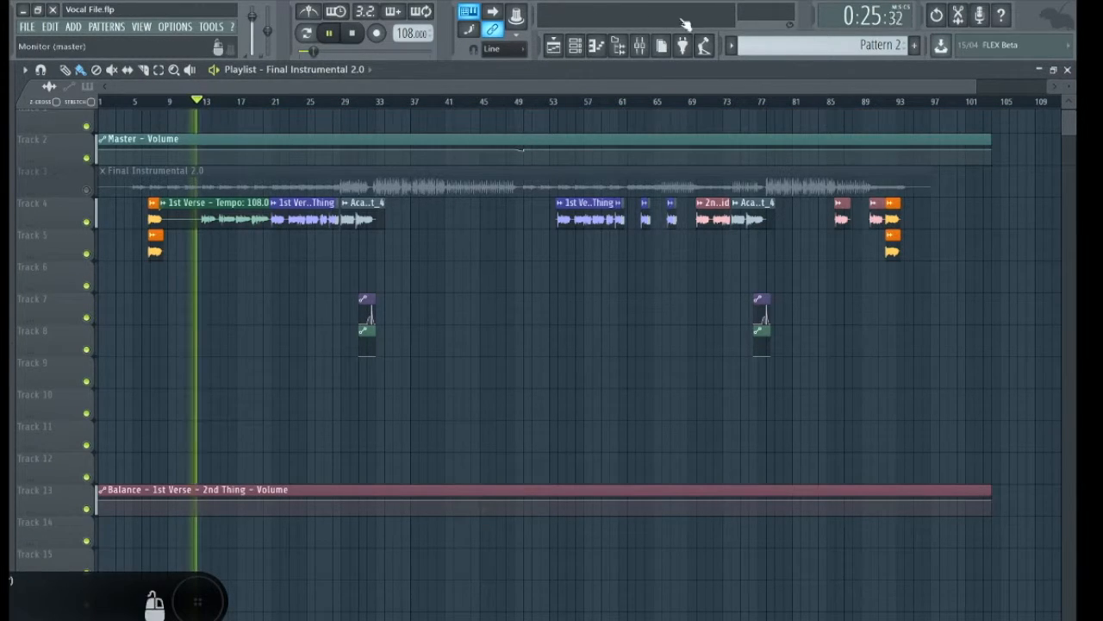
Lower the Vox Bus fader in the mixer to 2.9 dB during playback
{"action": "left_click", "coordinate": [640, 45]}
{"action": "left_click", "coordinate": [493, 315]}
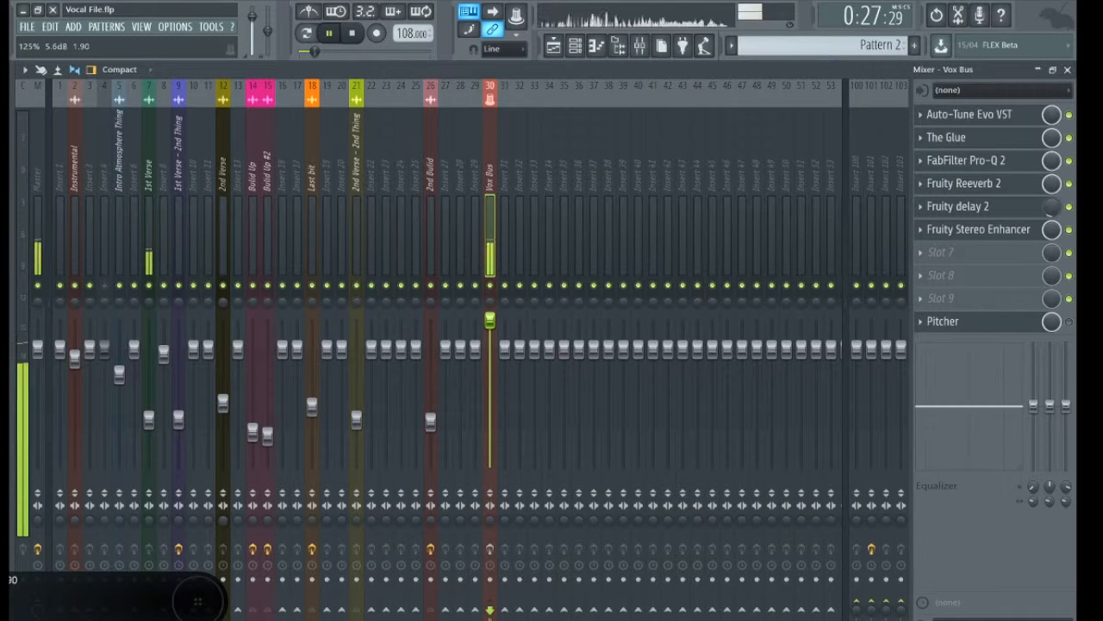
{"action": "left_click_drag", "start_coordinate": [490, 320], "coordinate": [497, 339]}
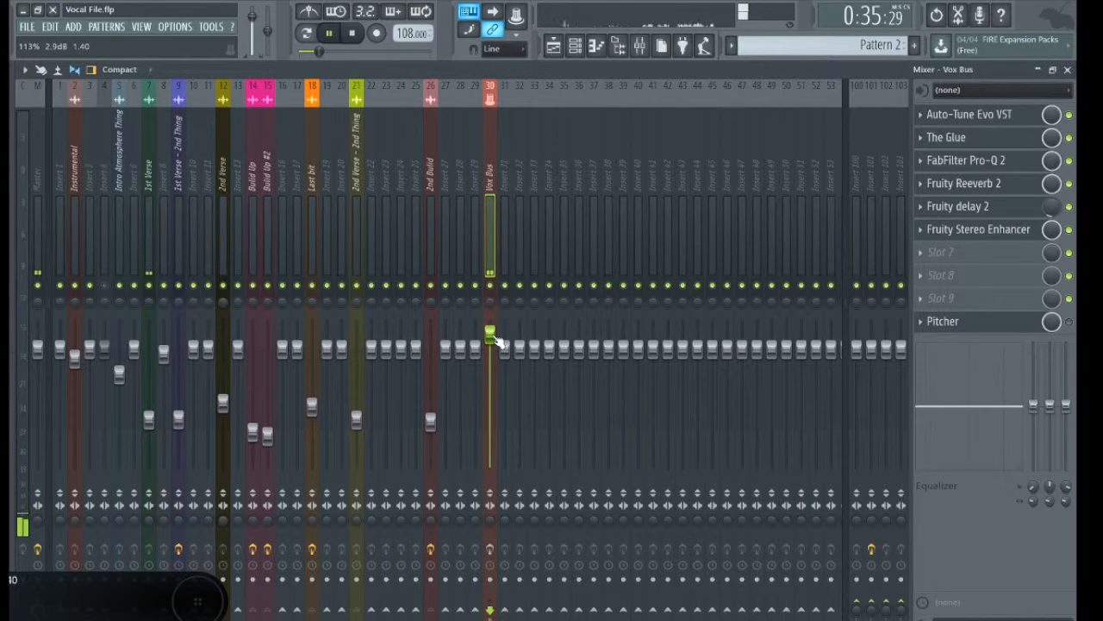
Audition the vocals from about bar 29 with playlist tracks 7 and 8 muted, and unmute tracks 3, 7 and 8 after stopping
{"action": "left_click", "coordinate": [553, 46]}
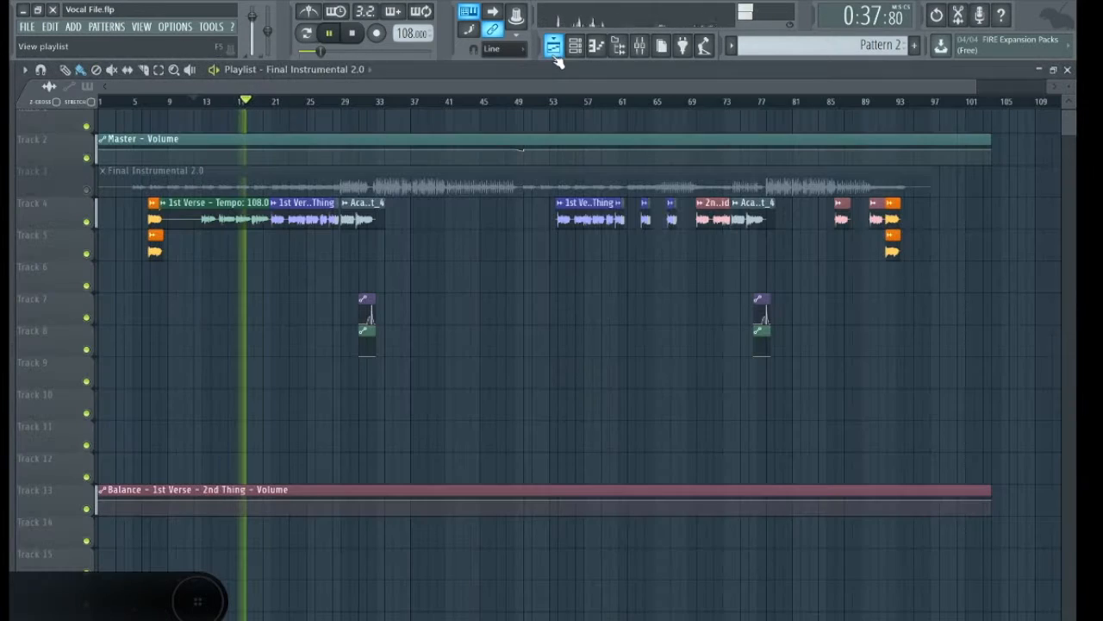
{"action": "left_click", "coordinate": [343, 103]}
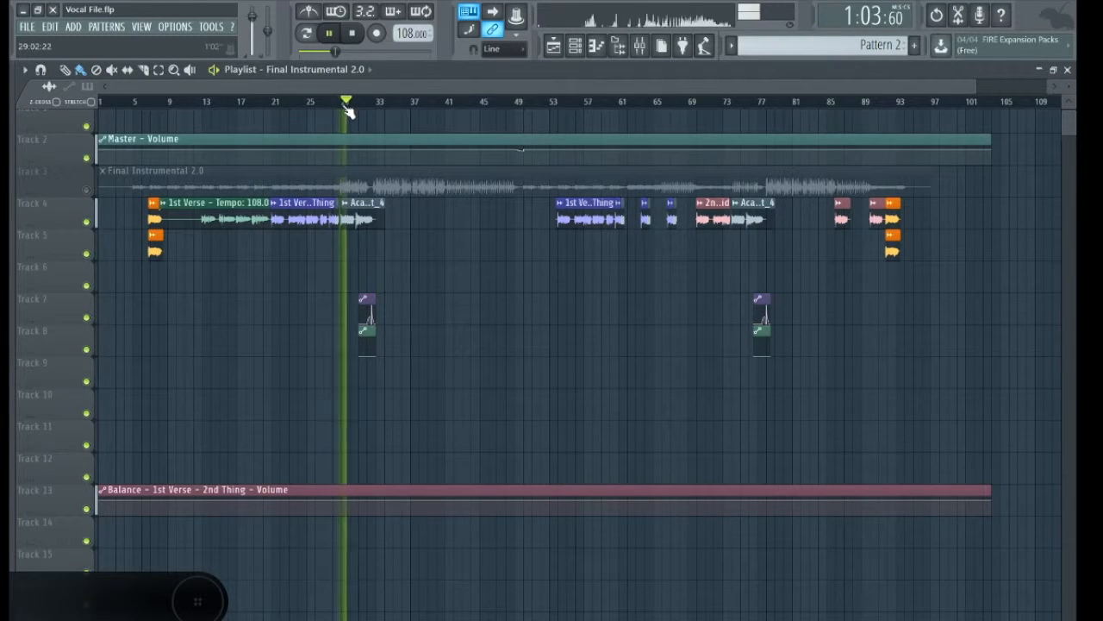
{"action": "left_click", "coordinate": [87, 319]}
{"action": "left_click", "coordinate": [87, 349]}
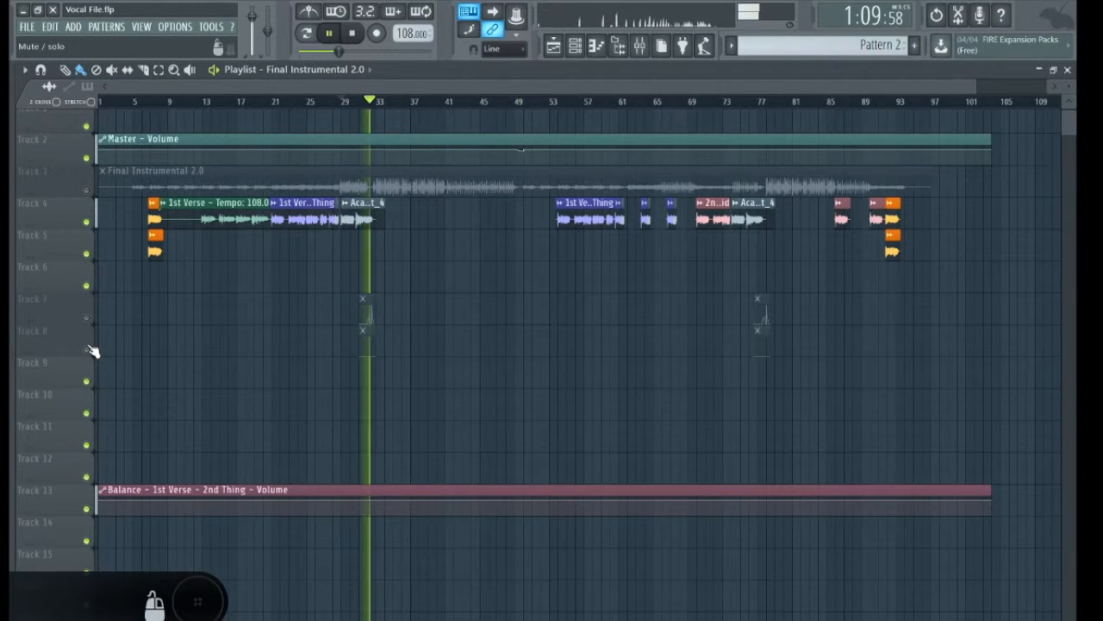
{"action": "key", "text": "space"}
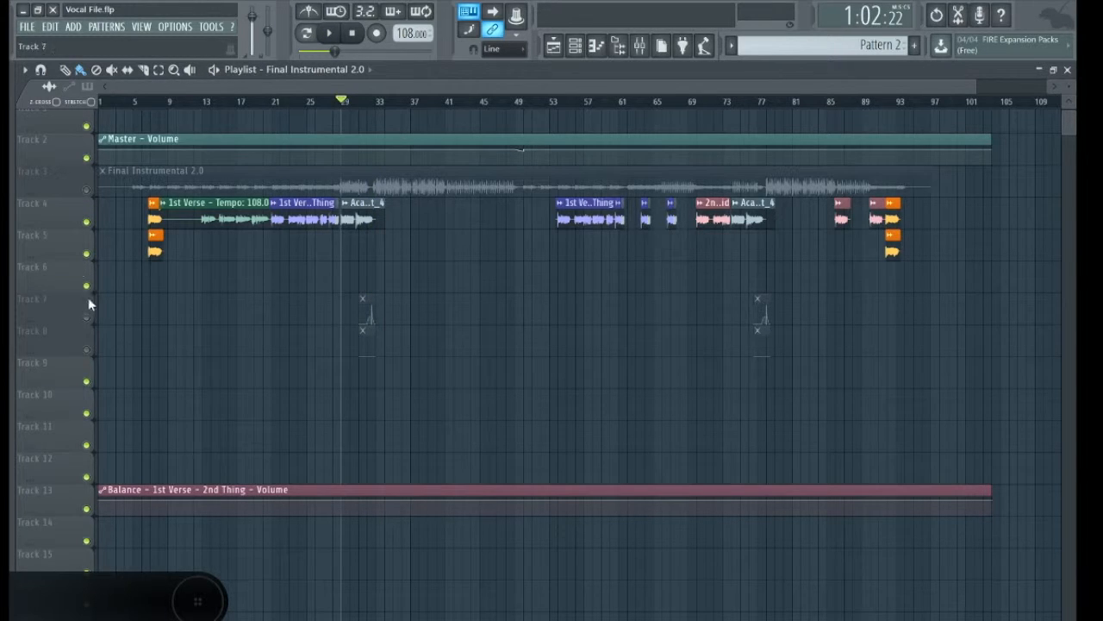
{"action": "left_click", "coordinate": [86, 317]}
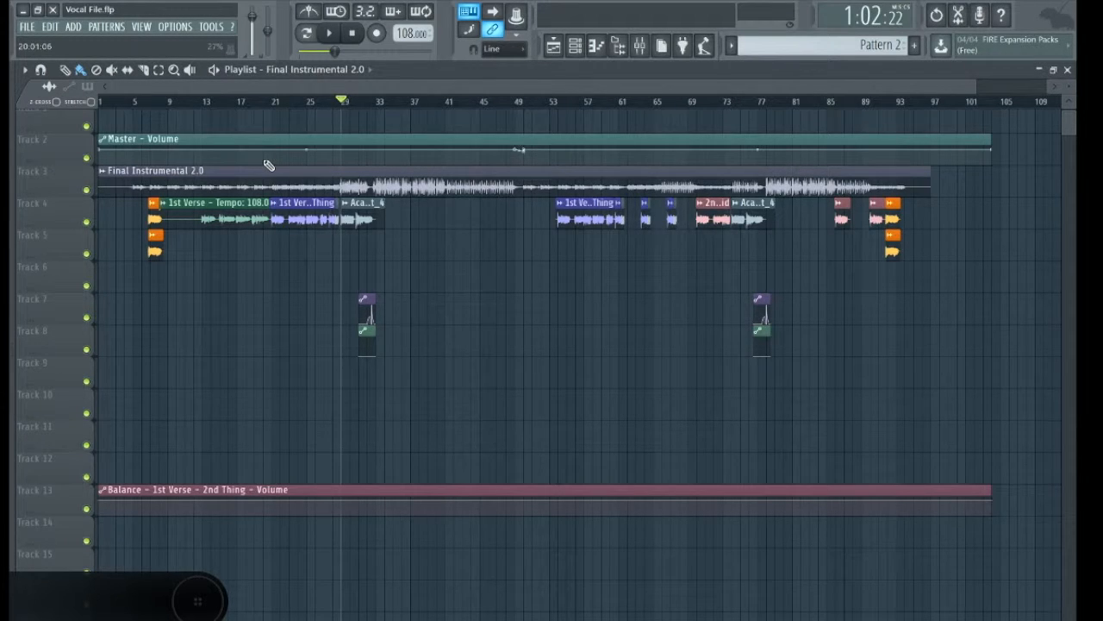
Turn on effect processing for the Vox Bus mixer track and return its fader to the default level
{"action": "key", "text": "F9"}
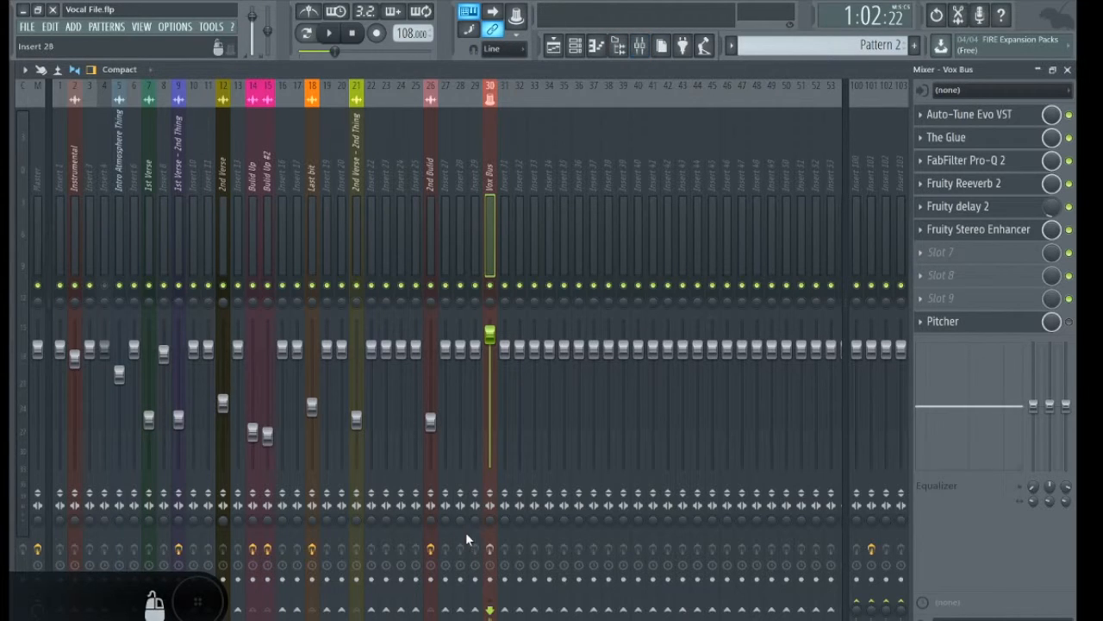
{"action": "left_click", "coordinate": [489, 548]}
{"action": "left_click_drag", "start_coordinate": [490, 333], "coordinate": [492, 351]}
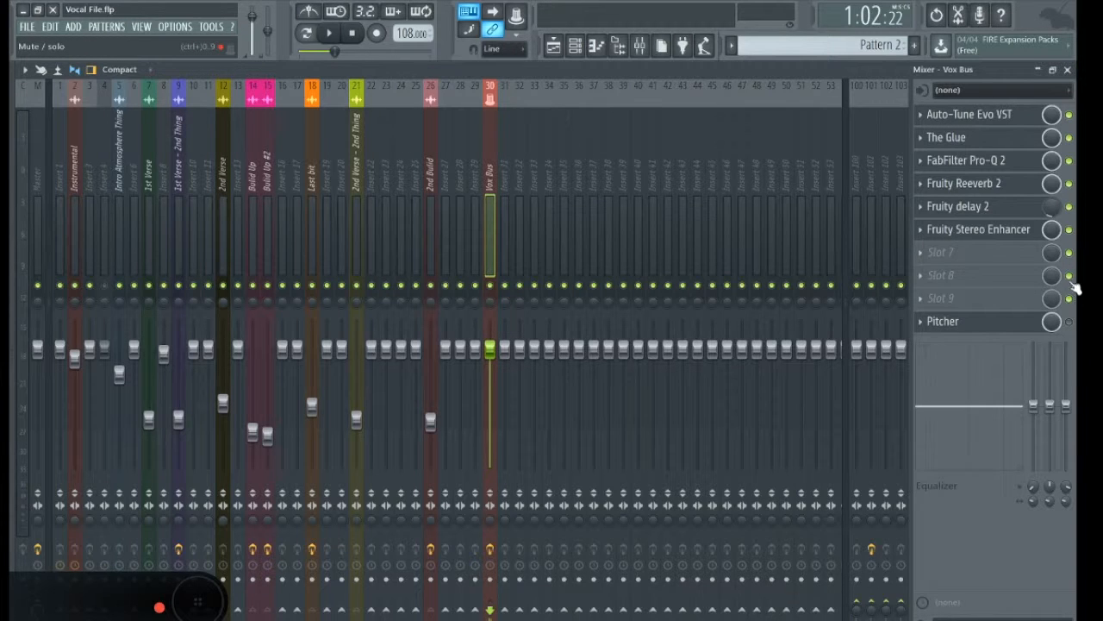
Switch off all loaded effects on the Vox Bus and move Auto-Tune Evo VST one slot down, below The Glue
{"action": "left_click", "coordinate": [1069, 297]}
{"action": "left_click", "coordinate": [1069, 206]}
{"action": "left_click", "coordinate": [1069, 182]}
{"action": "left_click", "coordinate": [1069, 160]}
{"action": "left_click", "coordinate": [1069, 137]}
{"action": "left_click", "coordinate": [1068, 114]}
{"action": "right_click", "coordinate": [951, 121]}
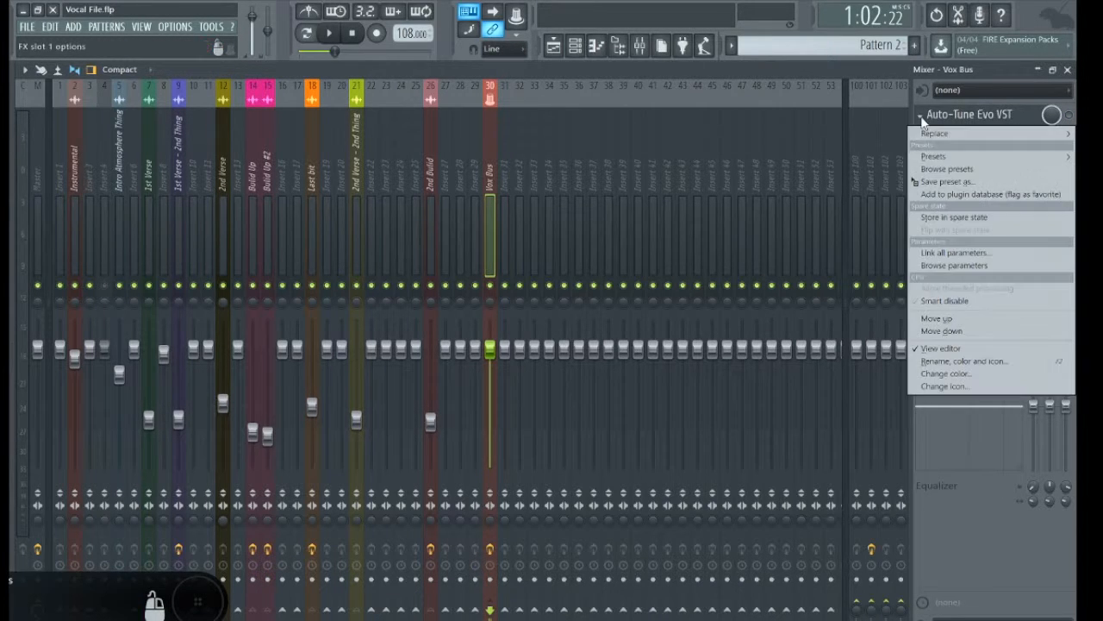
{"action": "left_click", "coordinate": [953, 333]}
Enable The Glue in the Vox Bus's first slot and open its window over the middle of the mixer
{"action": "left_click", "coordinate": [1069, 113]}
{"action": "left_click", "coordinate": [977, 121]}
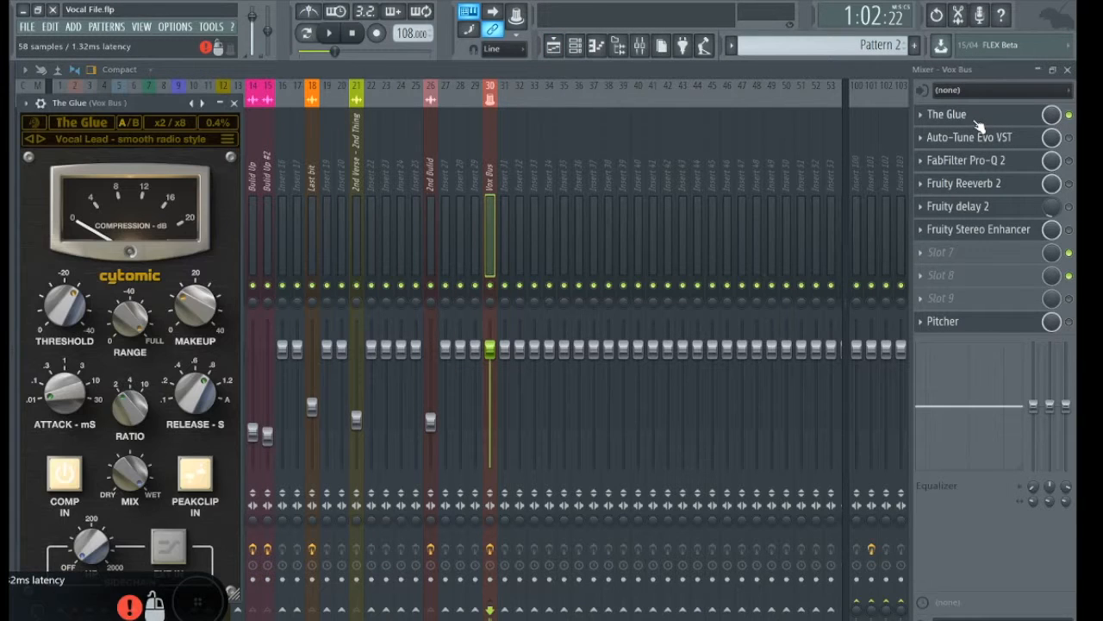
{"action": "left_click_drag", "start_coordinate": [179, 104], "coordinate": [669, 88]}
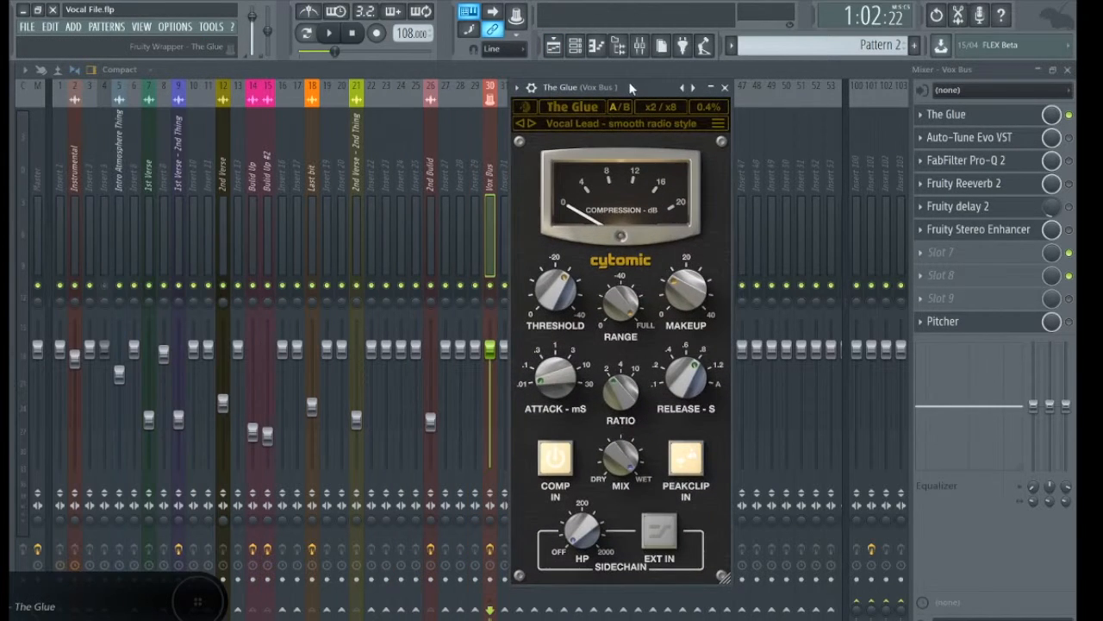
{"action": "left_click", "coordinate": [543, 105]}
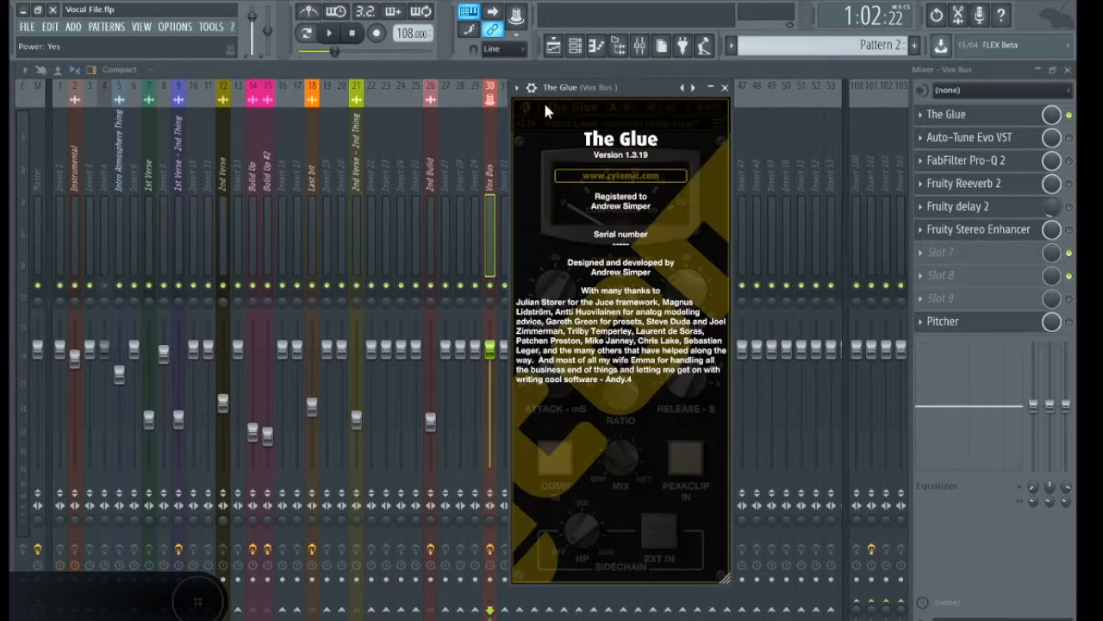
{"action": "left_click", "coordinate": [642, 170]}
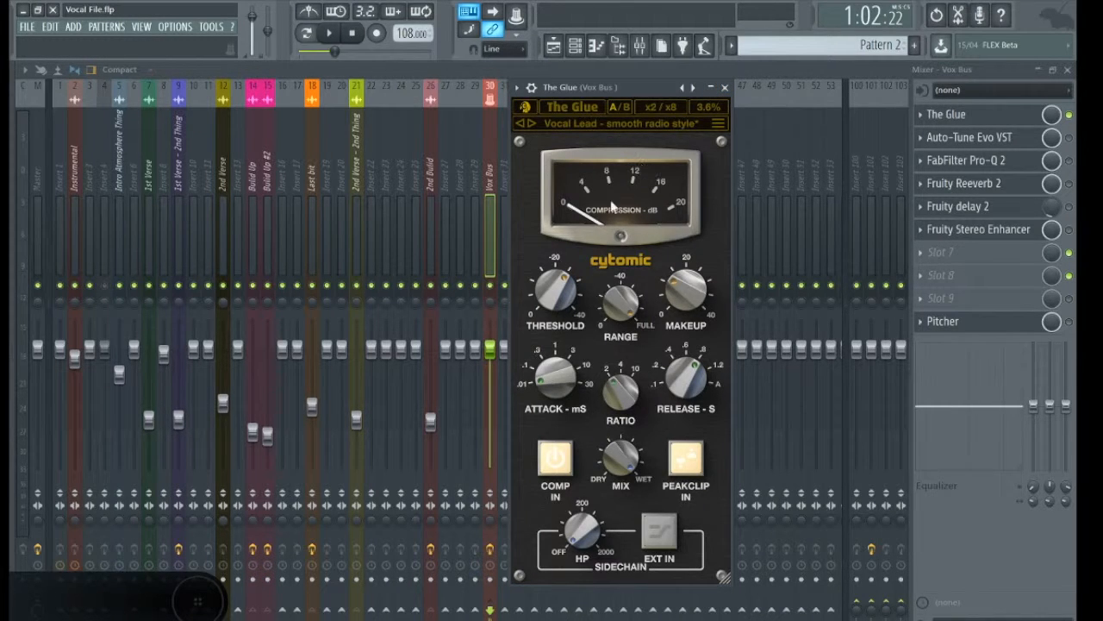
Load the Vocal Lead preset "smooth radio style" in The Glue
{"action": "left_click", "coordinate": [668, 126]}
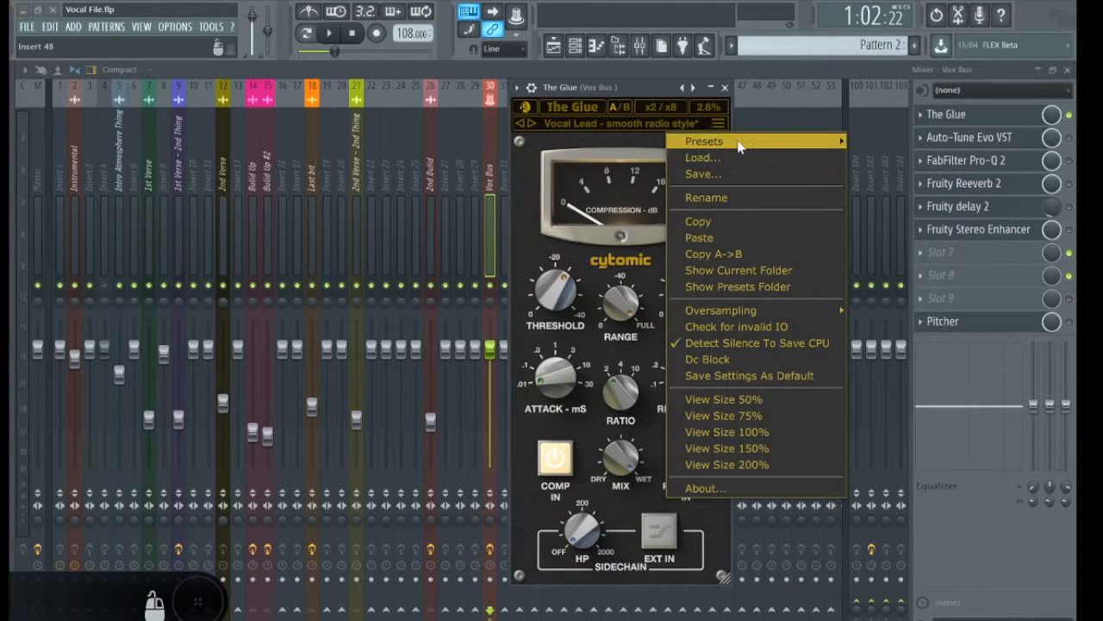
{"action": "mouse_move", "coordinate": [738, 147]}
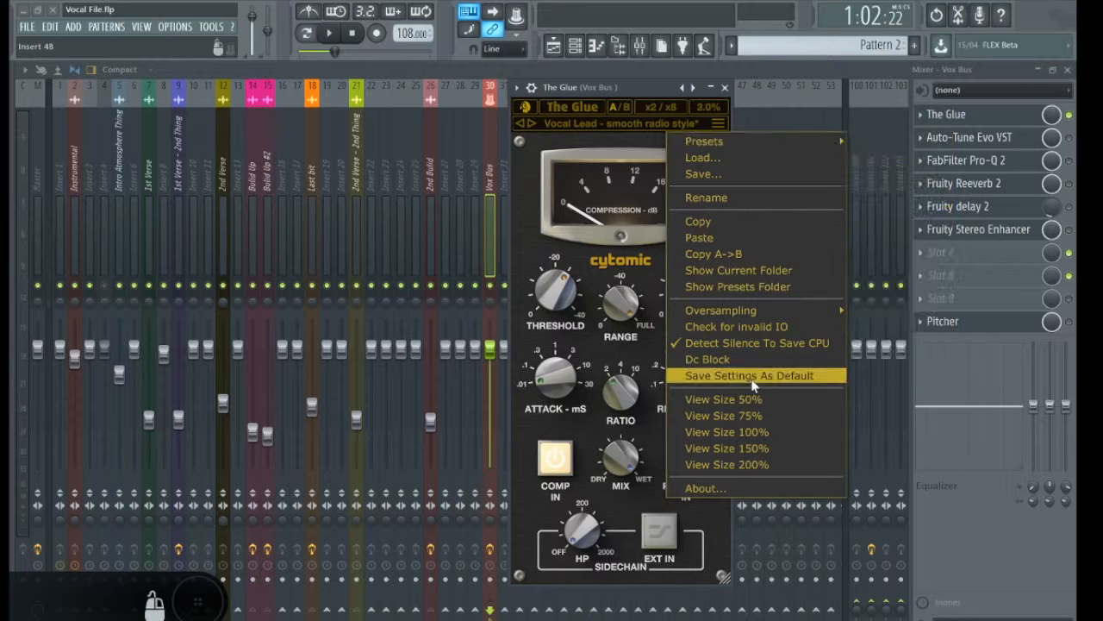
{"action": "mouse_move", "coordinate": [815, 144]}
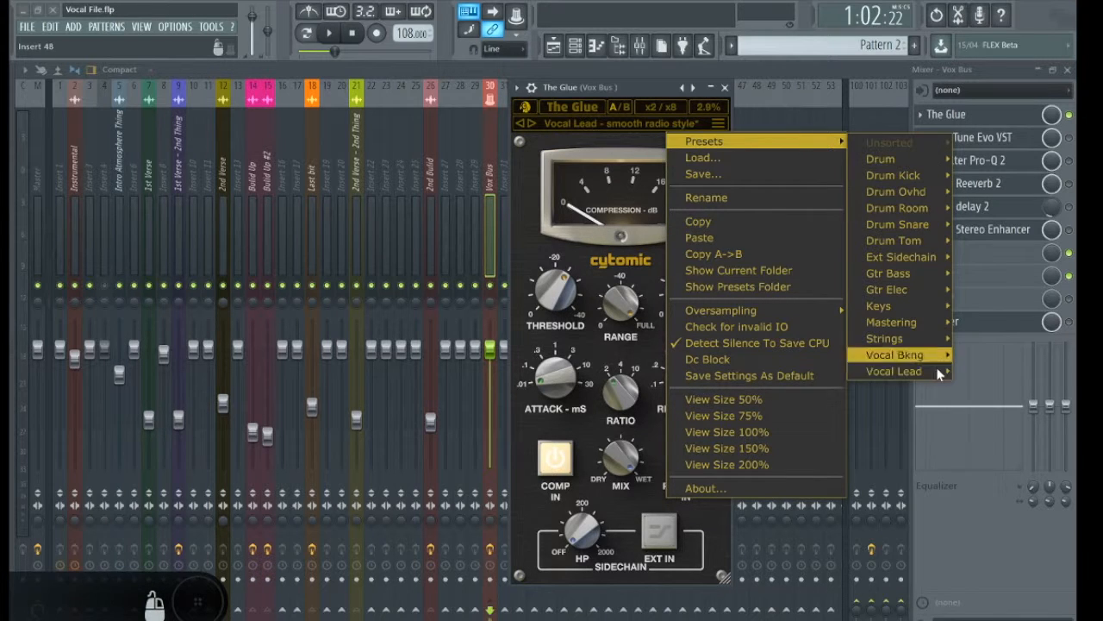
{"action": "mouse_move", "coordinate": [933, 377]}
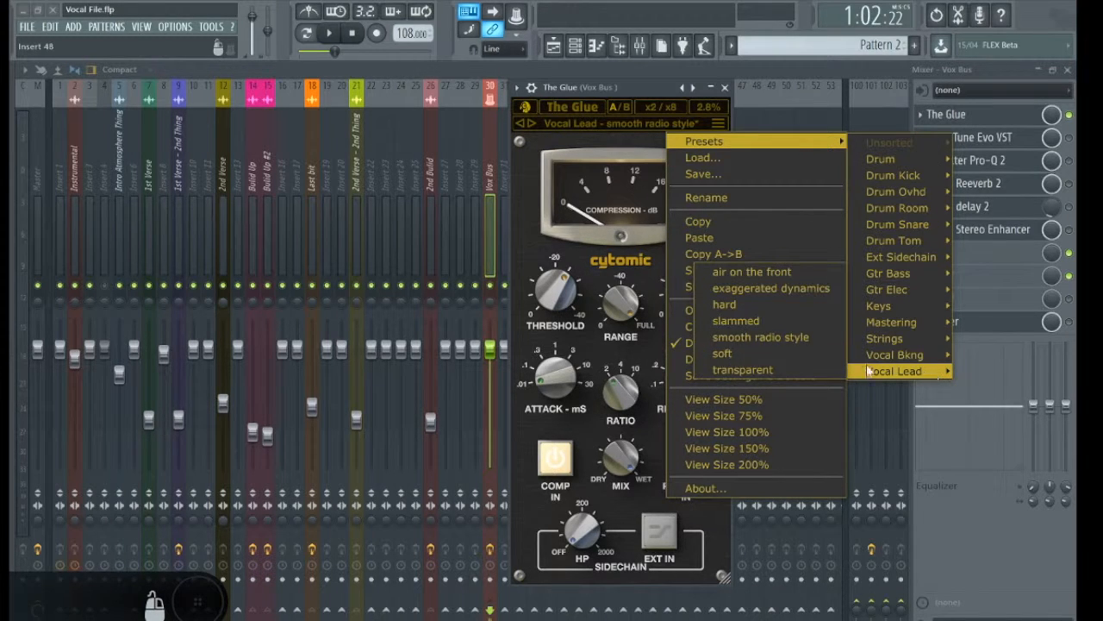
{"action": "left_click", "coordinate": [800, 336]}
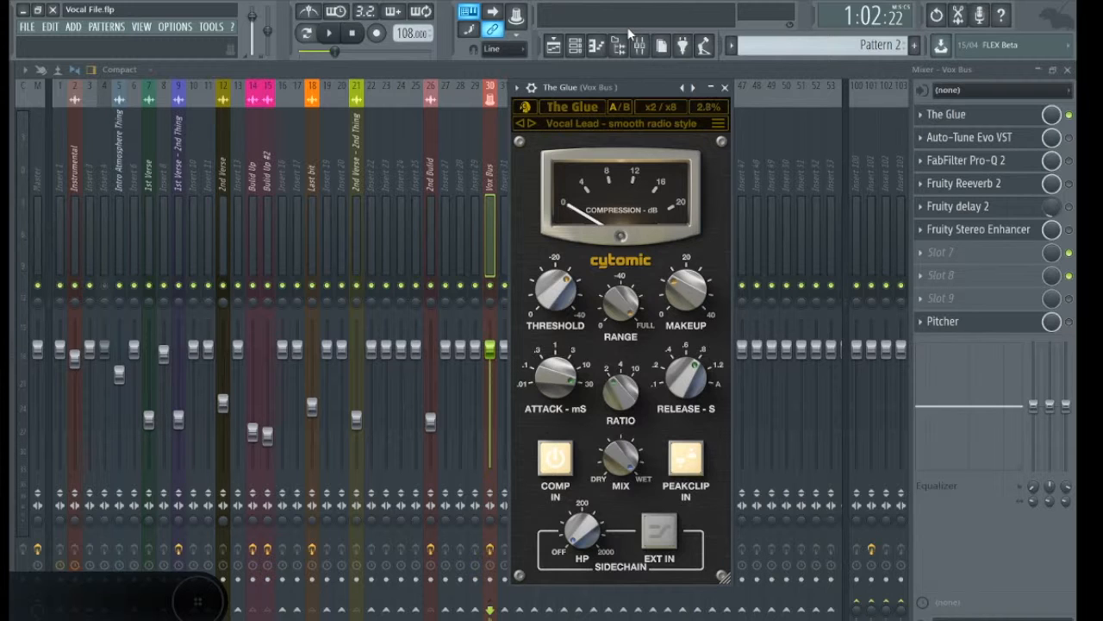
{"action": "mouse_move", "coordinate": [684, 293]}
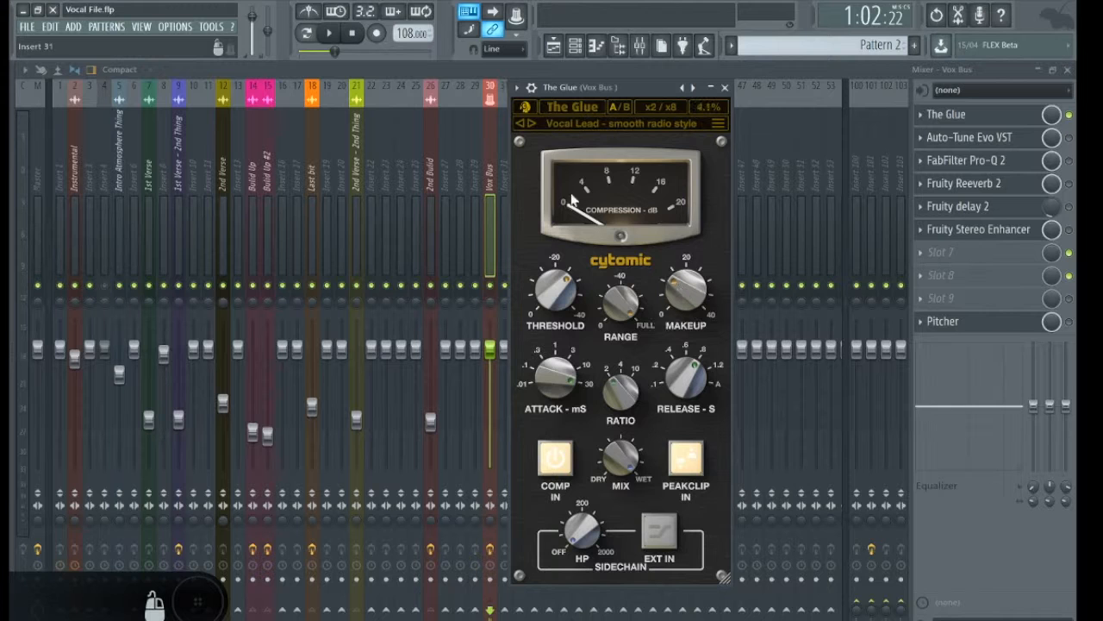
Start playlist playback from the 1st Verse - 2nd Thing clip at bar 21 and mute the Final Instrumental 2.0 track
{"action": "left_click", "coordinate": [556, 47]}
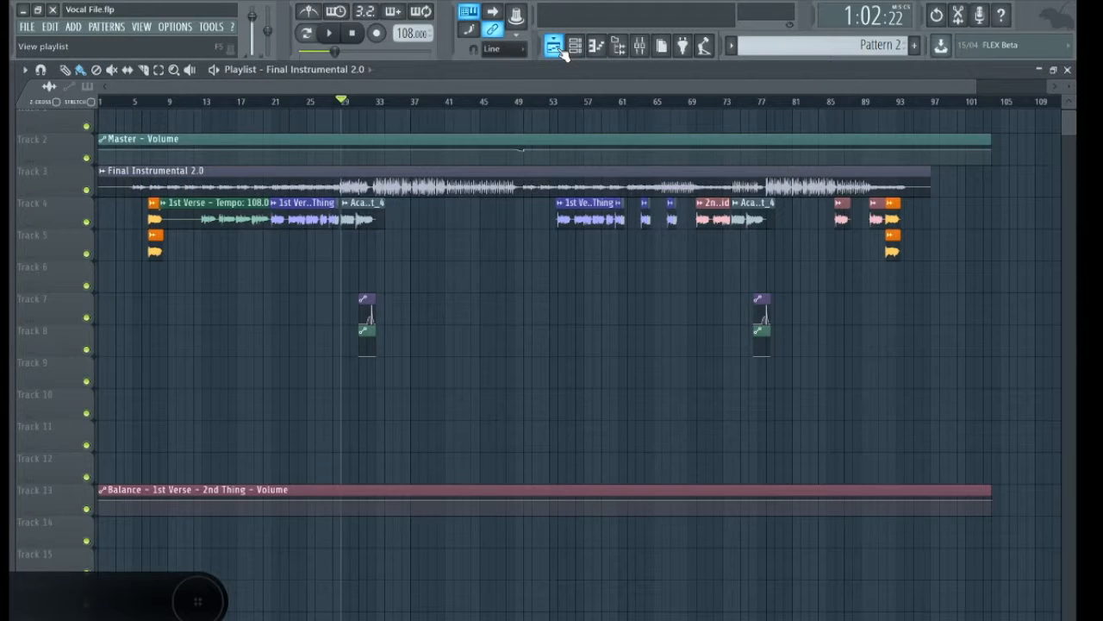
{"action": "left_click", "coordinate": [639, 46]}
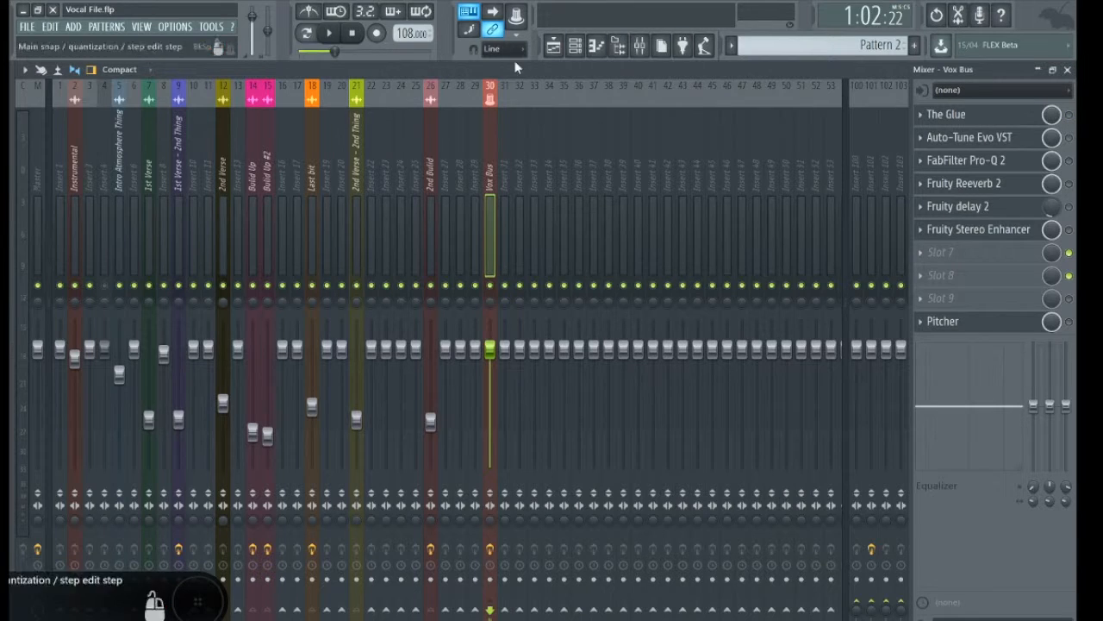
{"action": "left_click", "coordinate": [555, 46]}
{"action": "left_click_drag", "start_coordinate": [973, 90], "coordinate": [483, 90]}
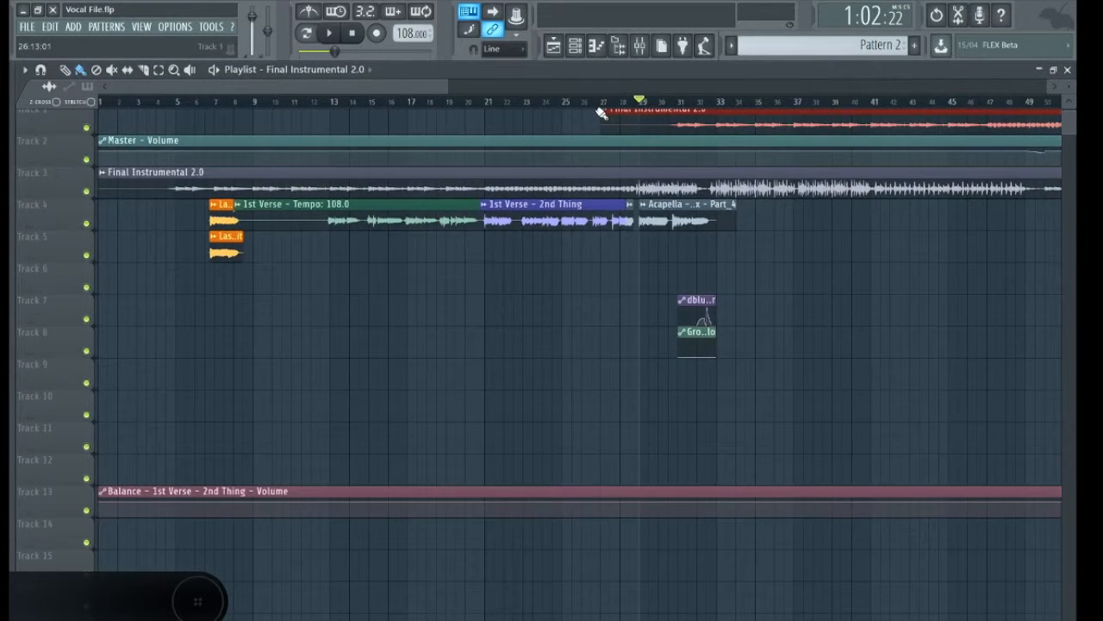
{"action": "right_click", "coordinate": [624, 110]}
{"action": "left_click", "coordinate": [487, 103]}
{"action": "key", "text": "space"}
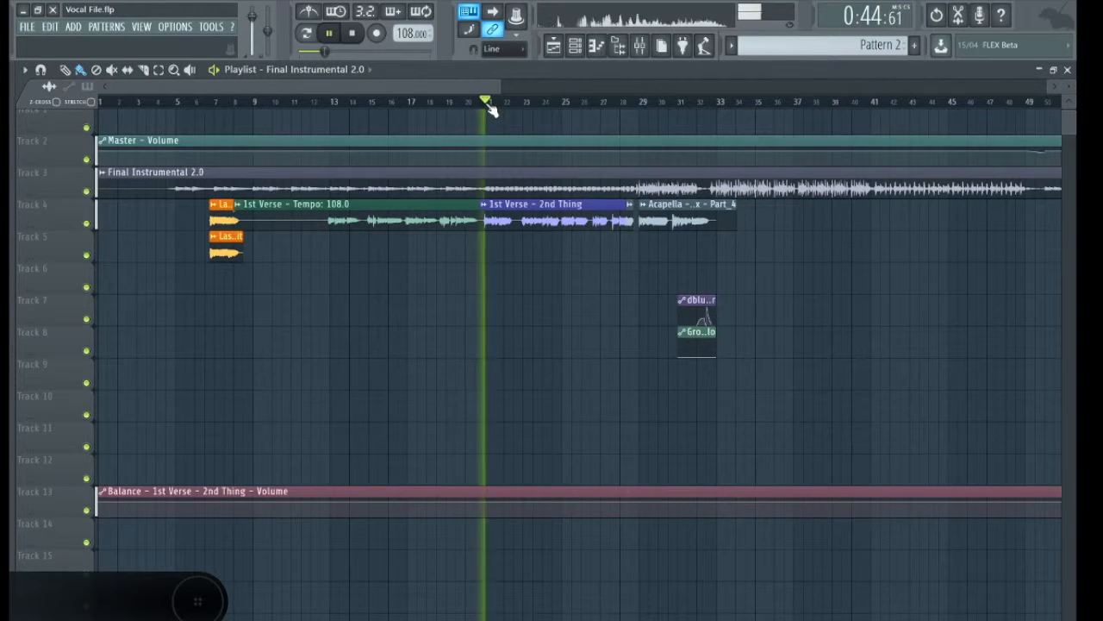
{"action": "left_click", "coordinate": [86, 192]}
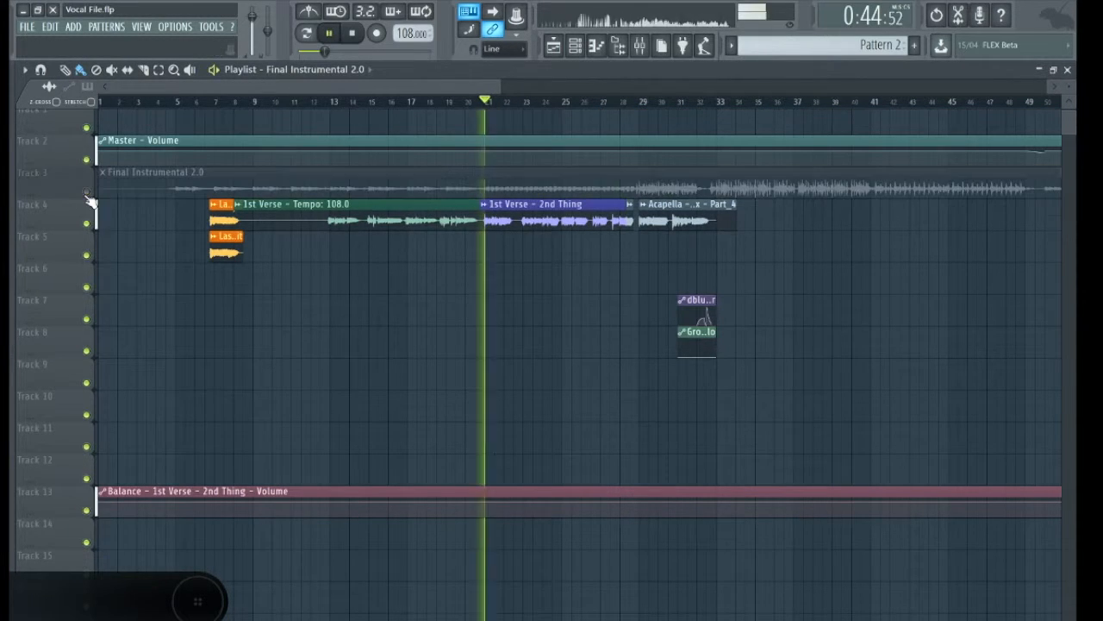
Compare the vocals with The Glue bypassed and active on the Vox Bus during playback, leaving the compressor enabled
{"action": "left_click", "coordinate": [639, 46]}
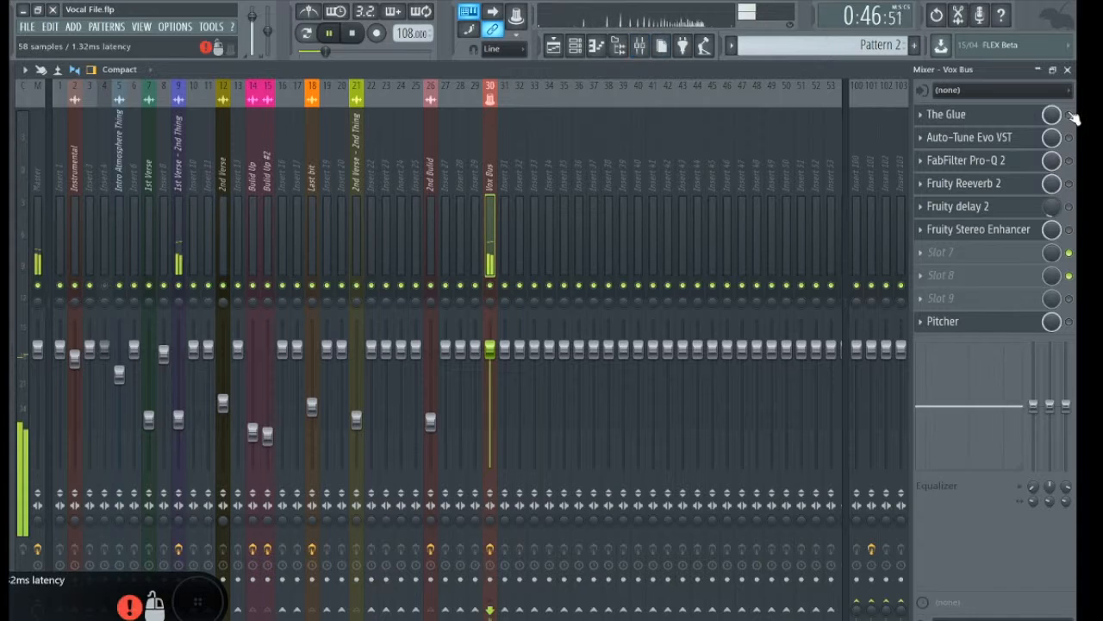
{"action": "key", "text": "space"}
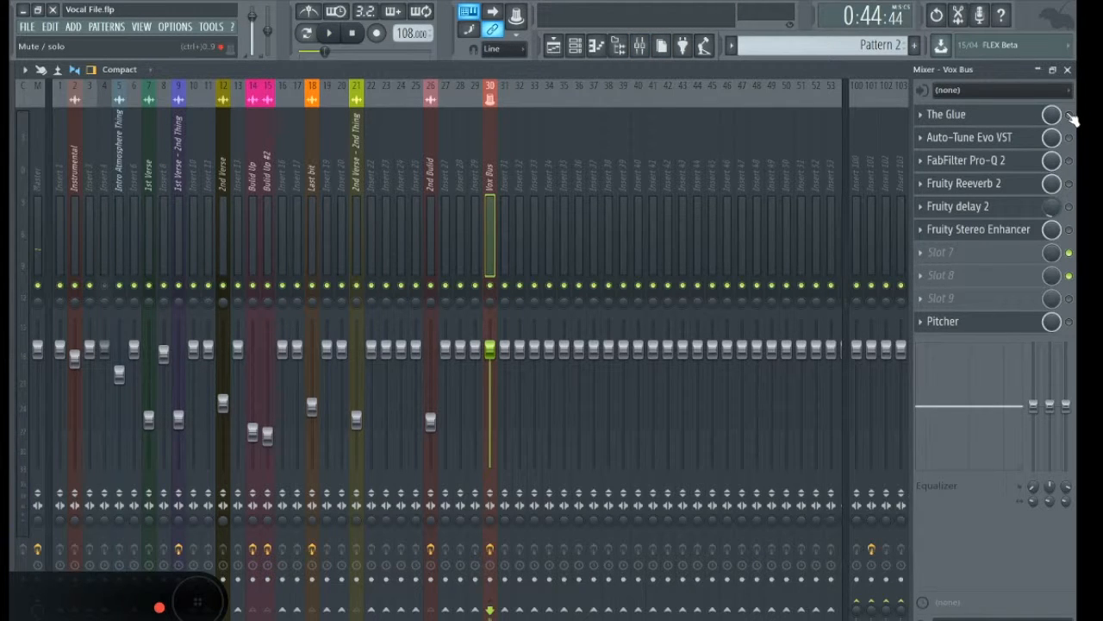
{"action": "key", "text": "space"}
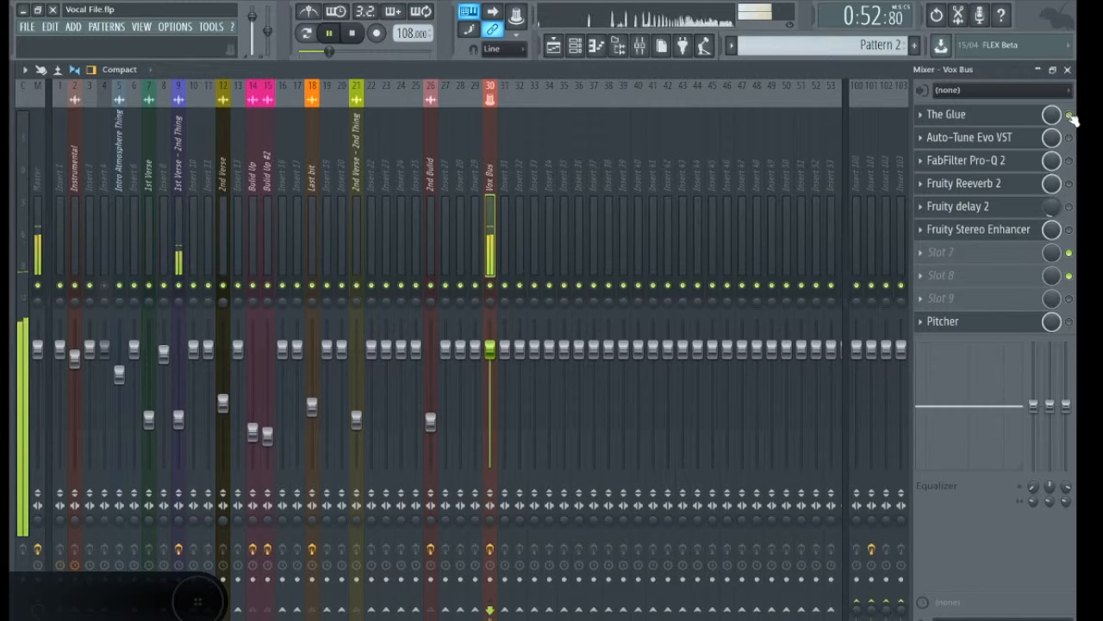
{"action": "key", "text": "space"}
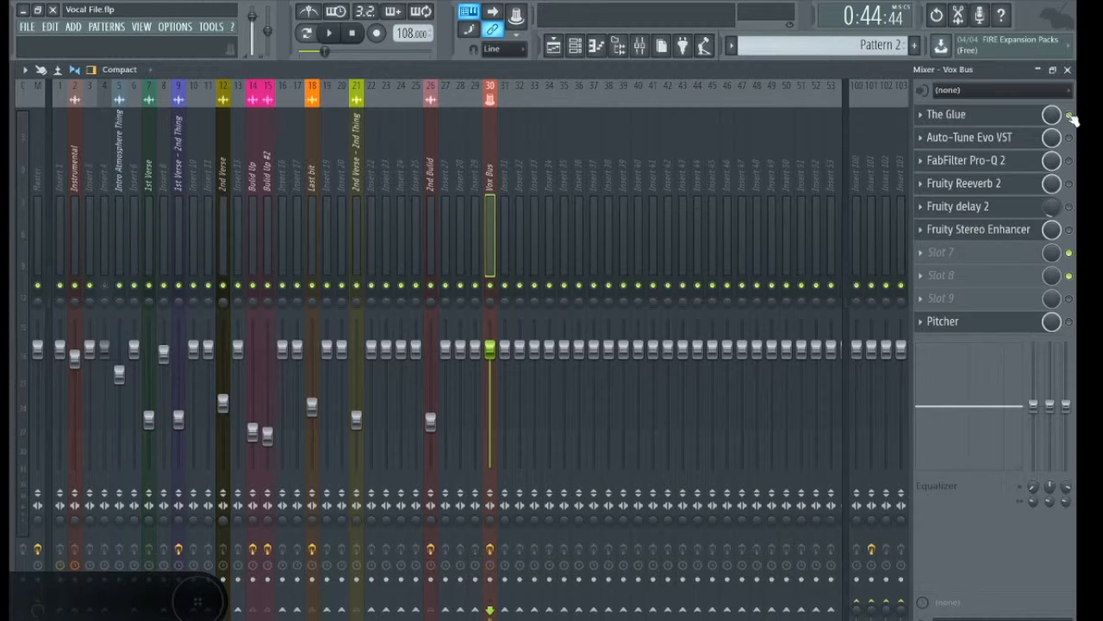
{"action": "left_click", "coordinate": [1069, 114]}
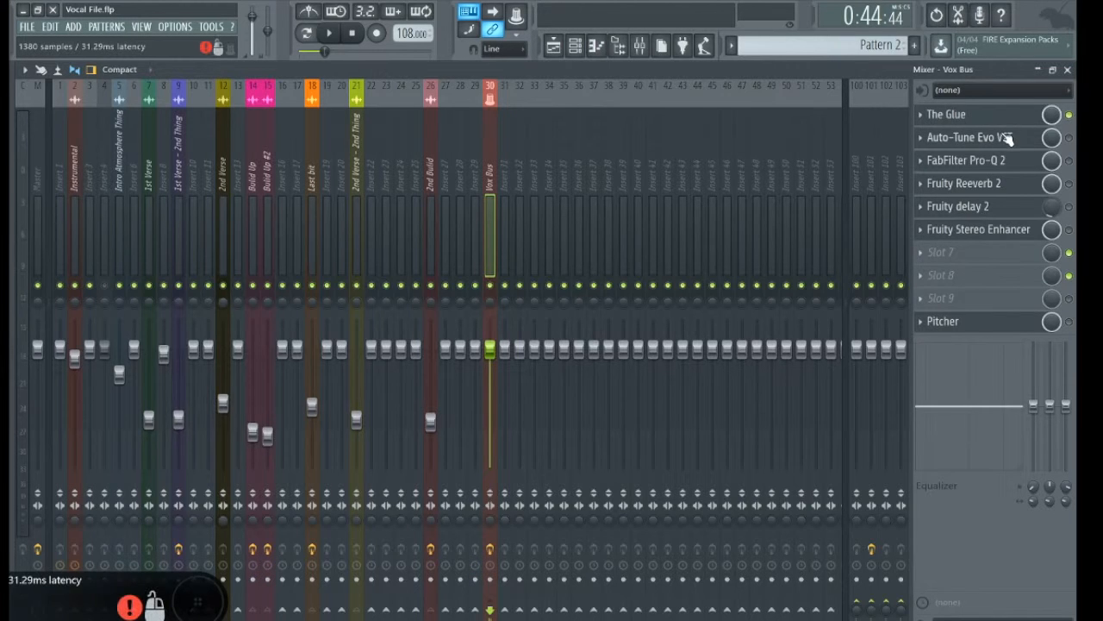
Enable Auto-Tune Evo VST in the Vox Bus's second slot and open its window, with a wider view of the playlist set
{"action": "left_click", "coordinate": [1000, 138]}
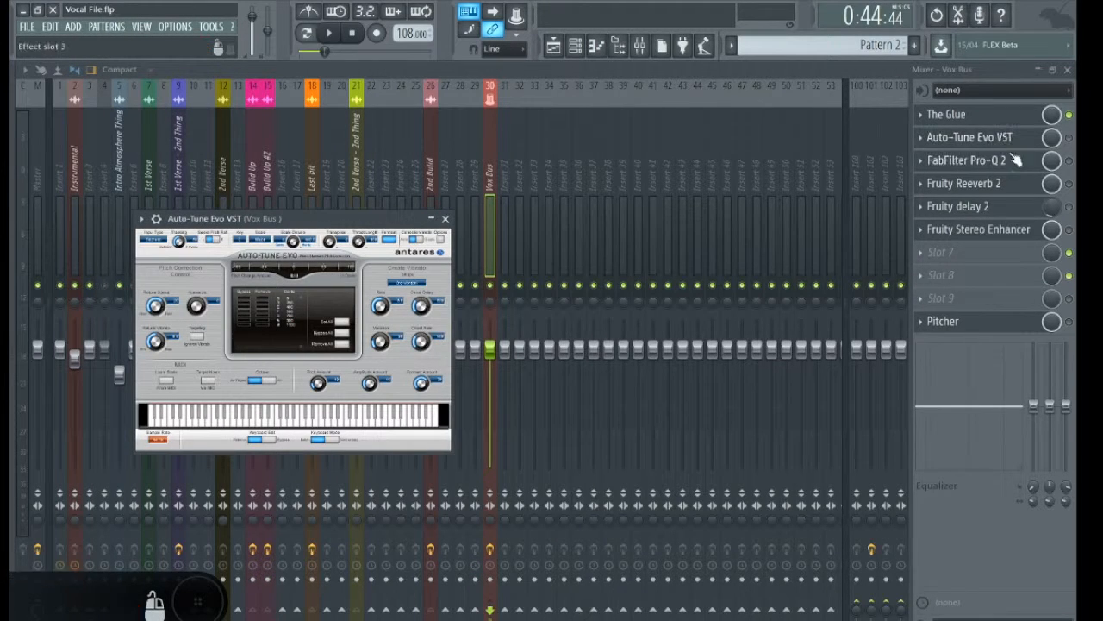
{"action": "left_click", "coordinate": [1069, 138]}
{"action": "left_click", "coordinate": [555, 45]}
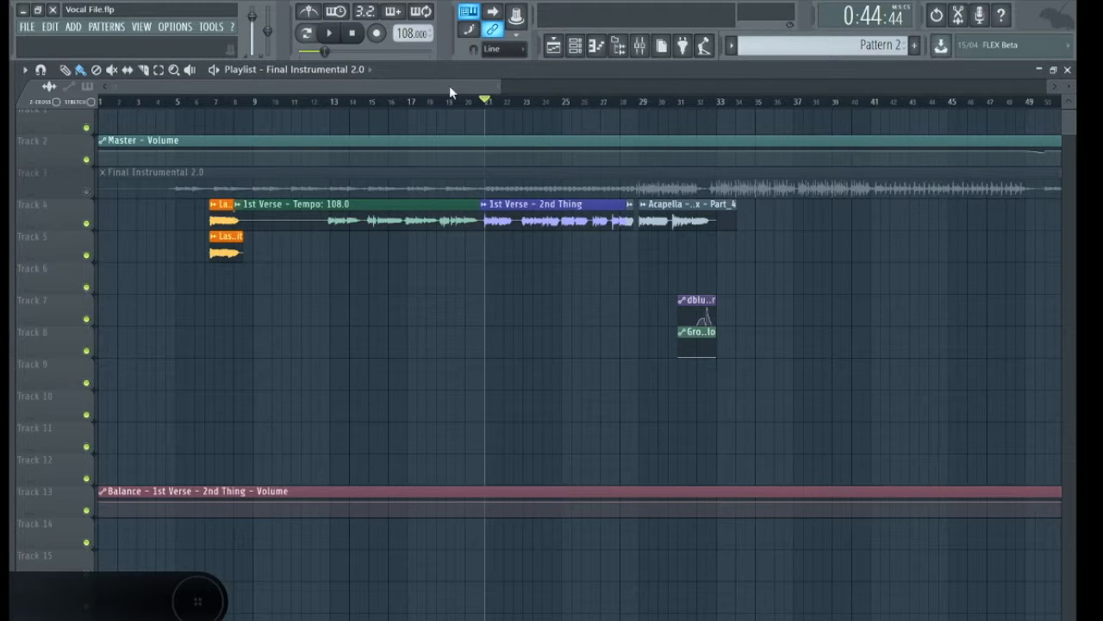
{"action": "left_click_drag", "start_coordinate": [498, 86], "coordinate": [594, 87]}
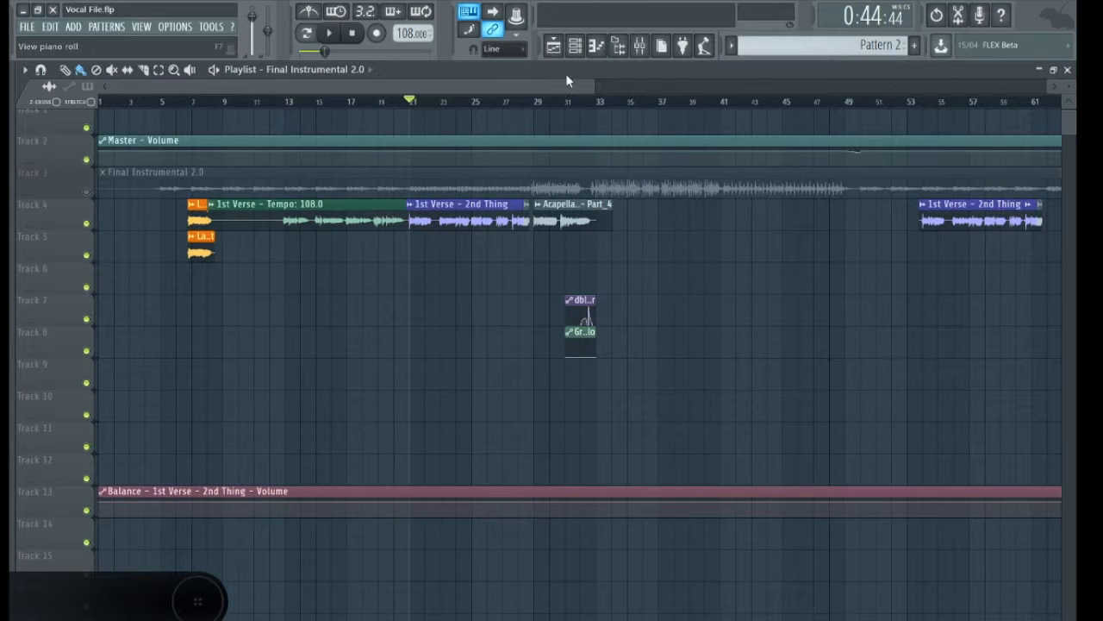
{"action": "left_click", "coordinate": [639, 44]}
{"action": "left_click", "coordinate": [968, 139]}
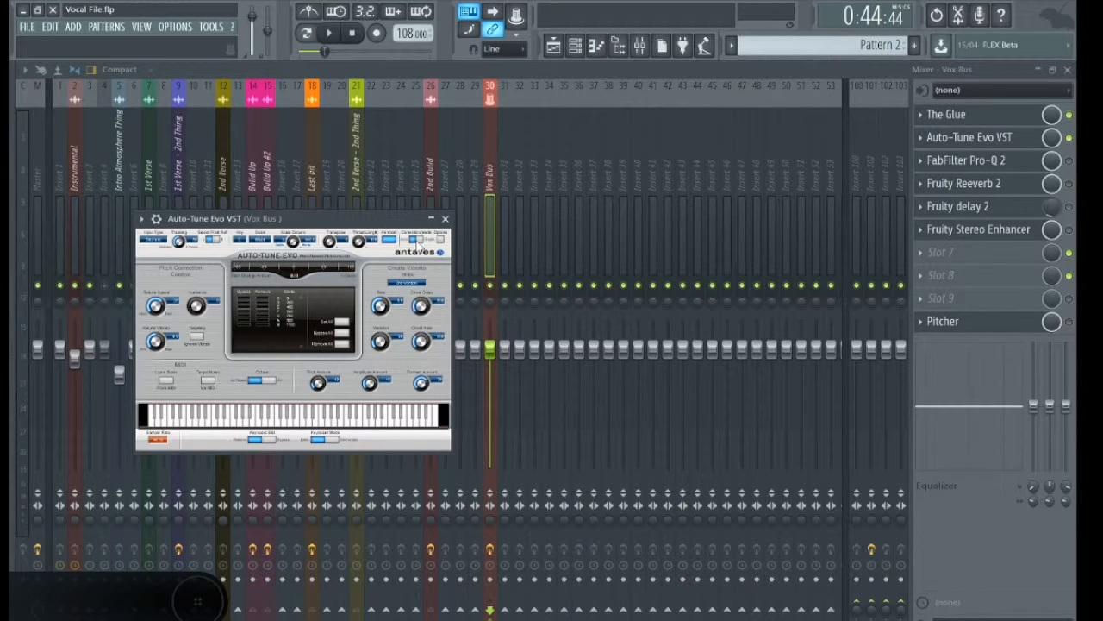
Bring Auto-Tune Evo VST on the Vox Bus back up and switch its correction mode to graphical
{"action": "left_click", "coordinate": [244, 245]}
{"action": "left_click", "coordinate": [255, 254]}
{"action": "left_click", "coordinate": [556, 47]}
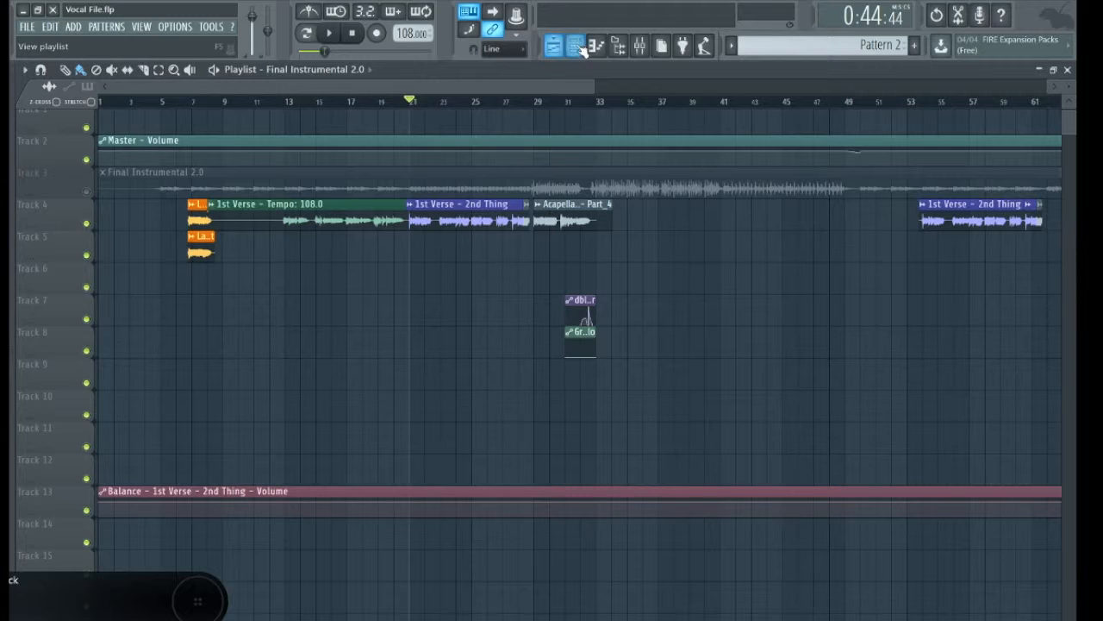
{"action": "left_click", "coordinate": [640, 46]}
{"action": "left_click", "coordinate": [1008, 120]}
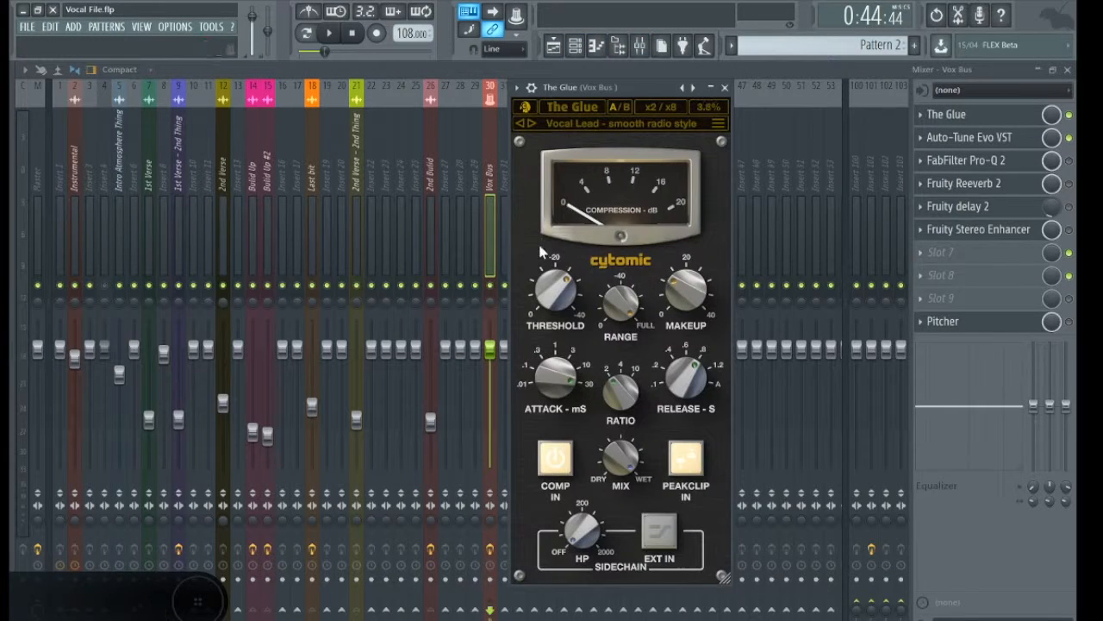
{"action": "left_click", "coordinate": [957, 156]}
{"action": "left_click", "coordinate": [956, 139]}
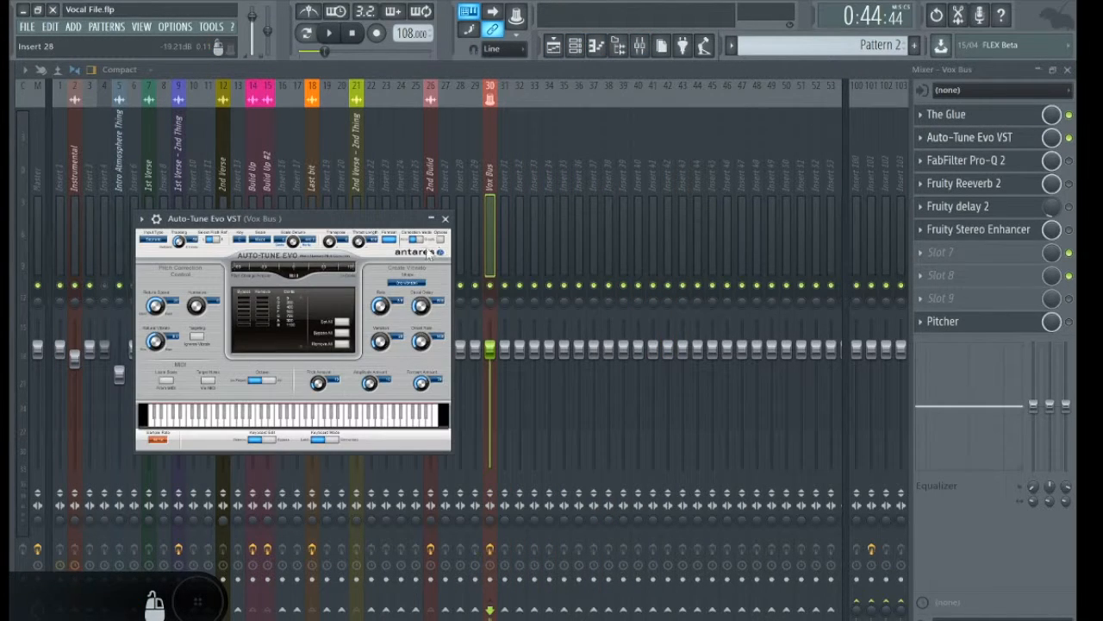
{"action": "left_click", "coordinate": [419, 242]}
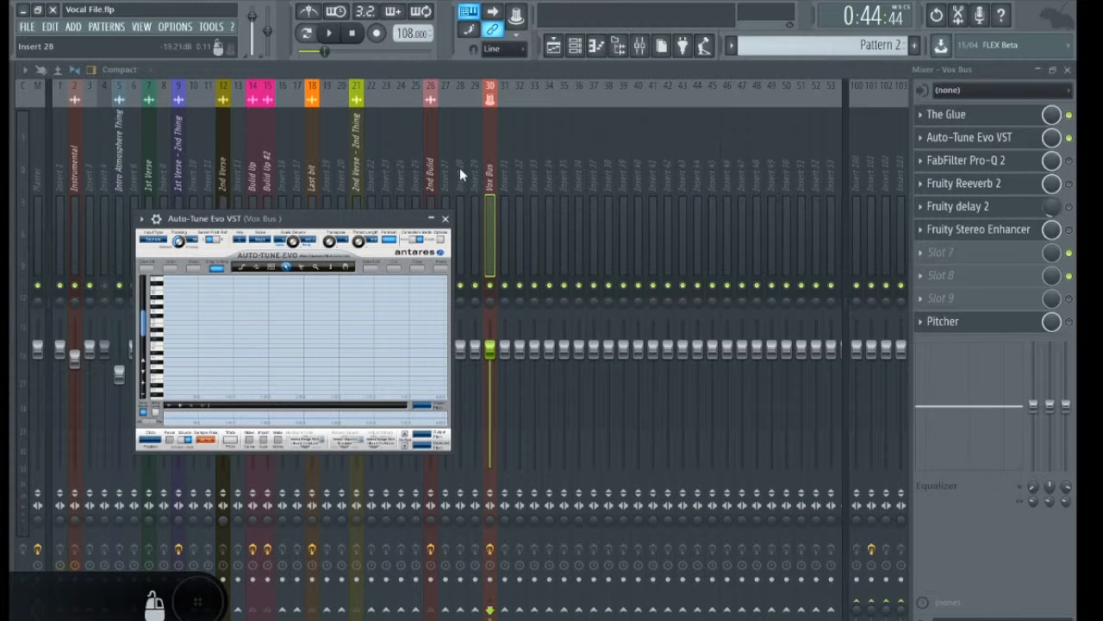
Close the Auto-Tune Evo VST, FabFilter Pro-Q 2, Fruity Reeverb 2 and Fruity delay 2 windows
{"action": "left_click", "coordinate": [445, 218]}
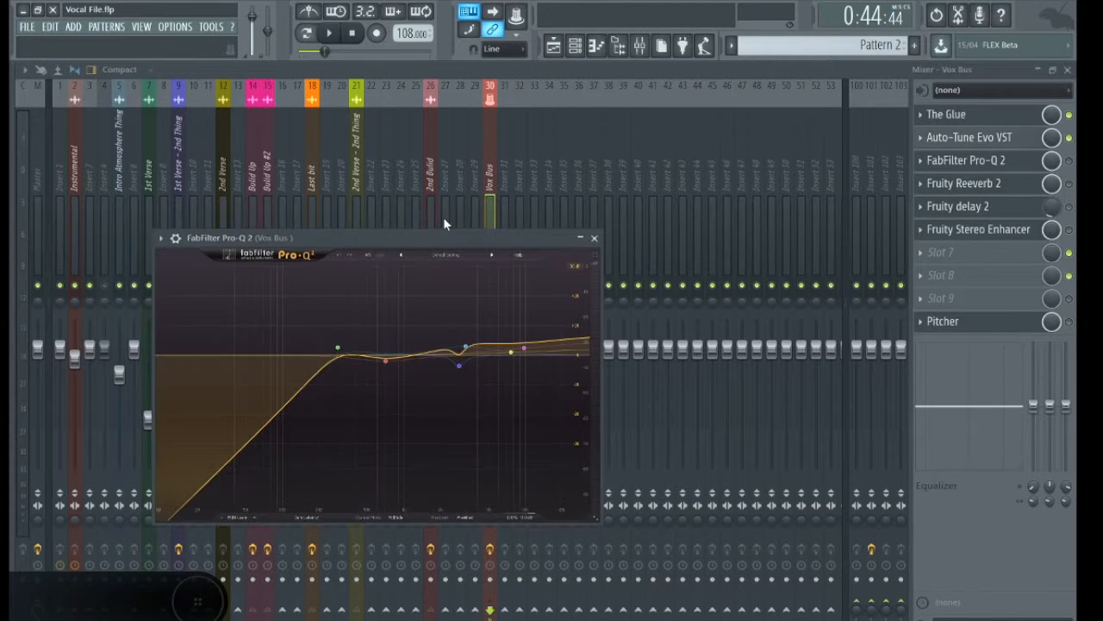
{"action": "left_click", "coordinate": [595, 237]}
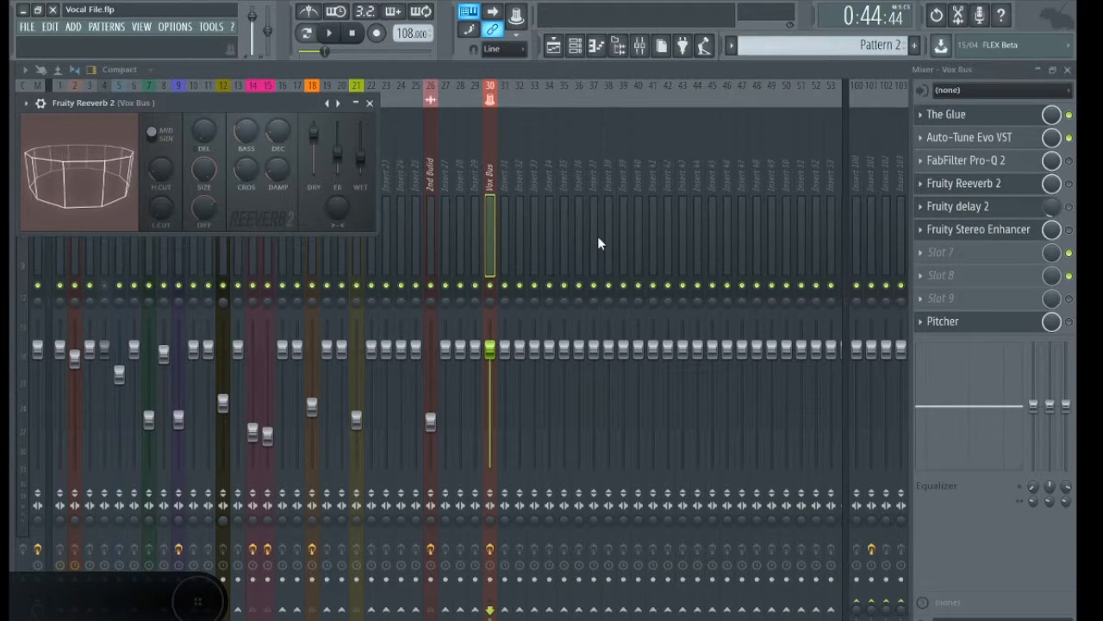
{"action": "left_click", "coordinate": [369, 102]}
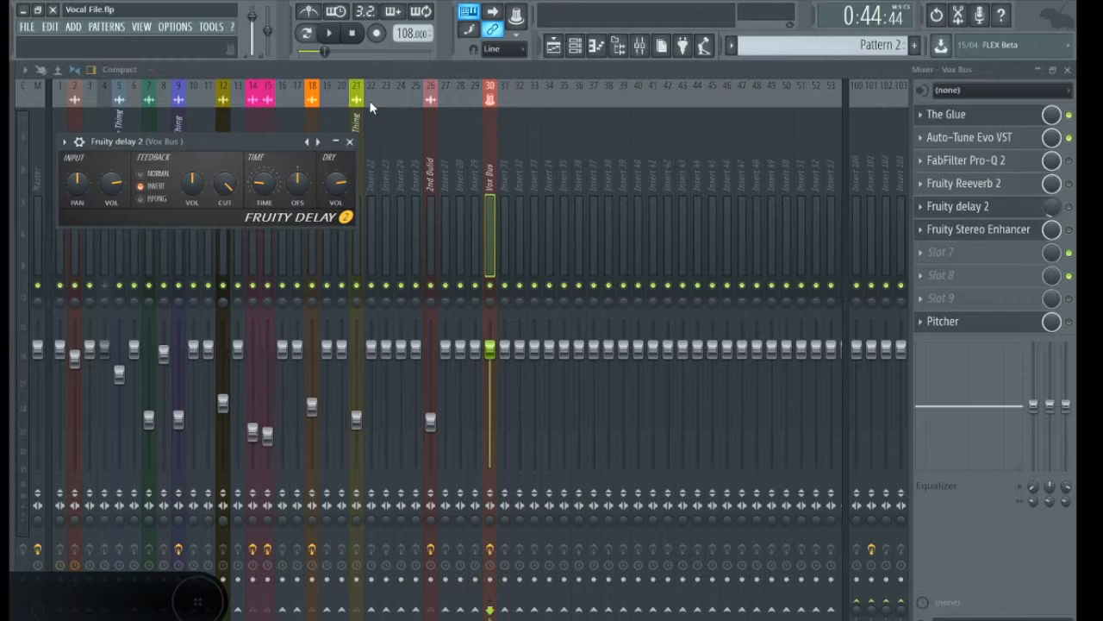
{"action": "left_click", "coordinate": [349, 141]}
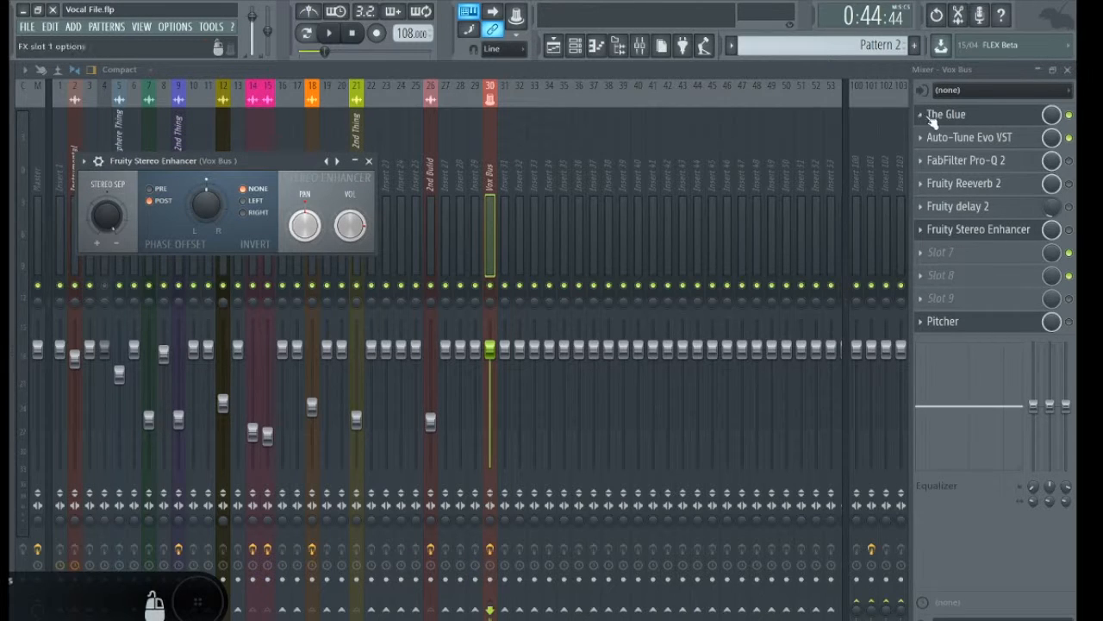
Return Auto-Tune Evo VST to automatic correction mode and check the vocal clips in the playlist
{"action": "left_click", "coordinate": [954, 141]}
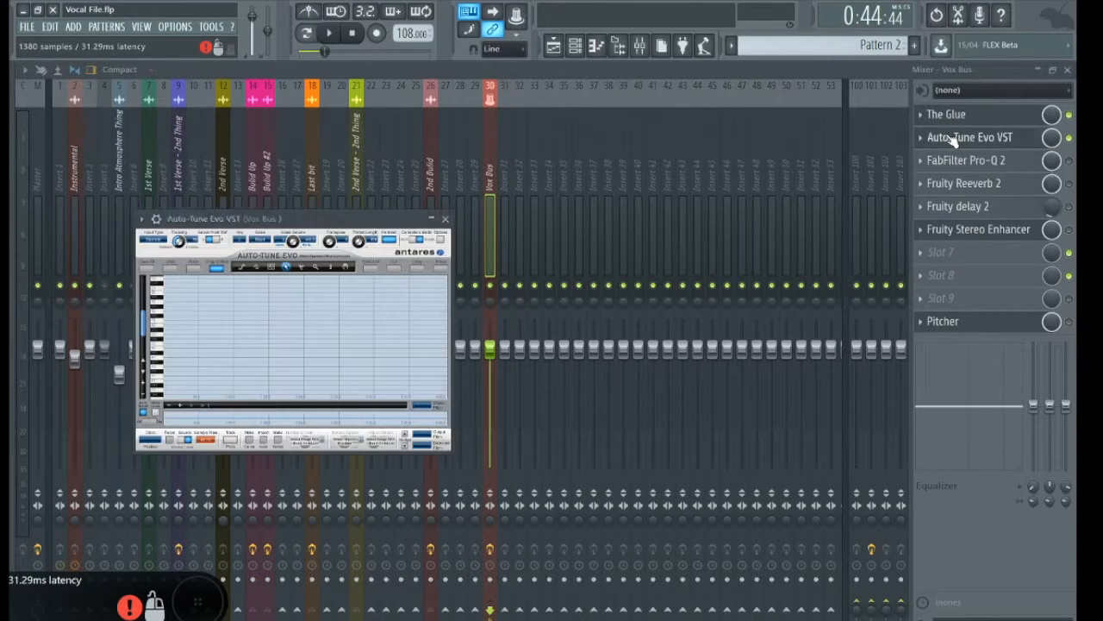
{"action": "left_click", "coordinate": [411, 242]}
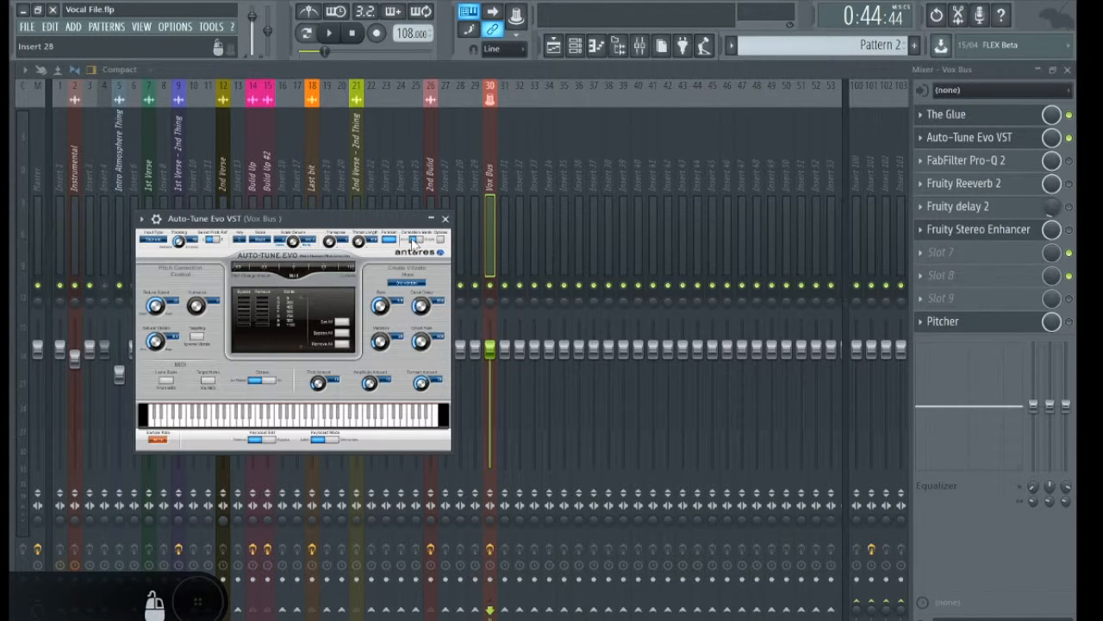
{"action": "key", "text": "F5"}
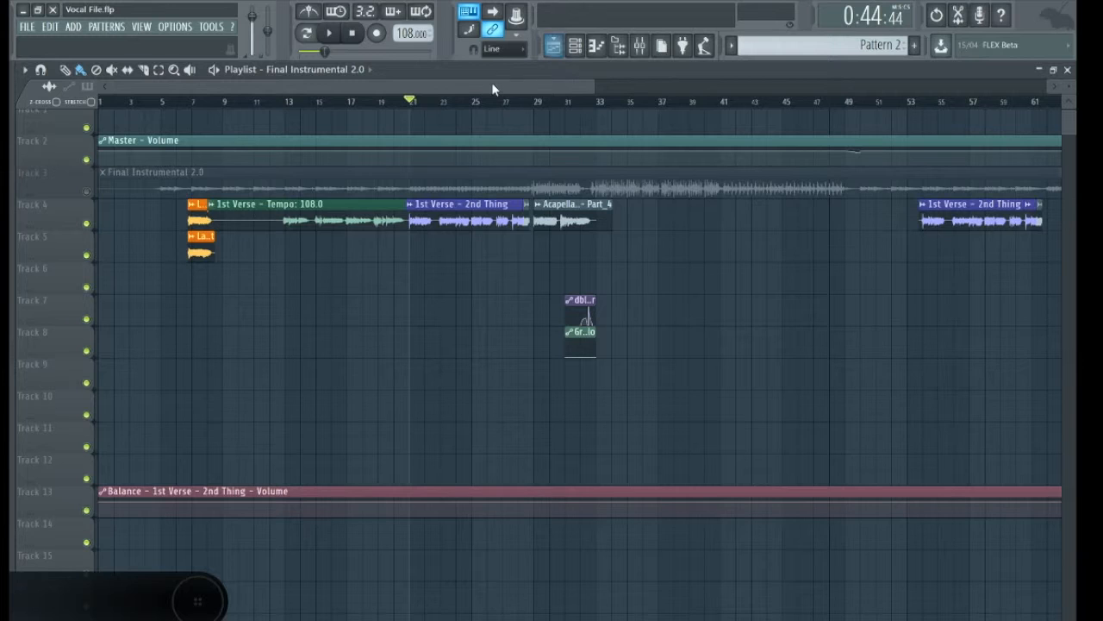
{"action": "left_click", "coordinate": [637, 48]}
{"action": "left_click", "coordinate": [553, 48]}
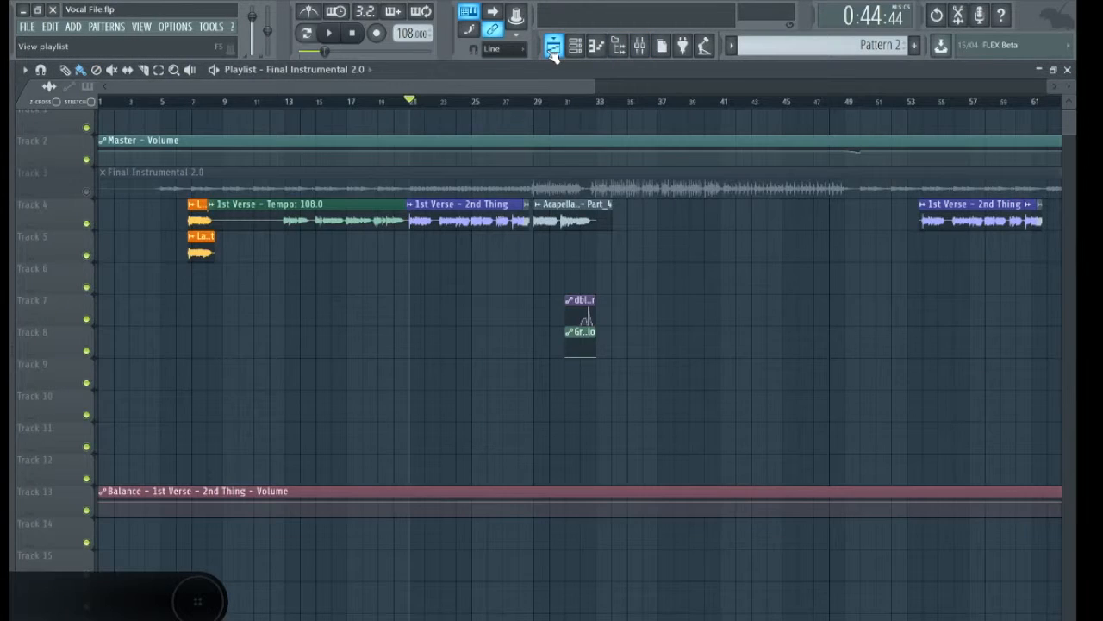
{"action": "left_click_drag", "start_coordinate": [488, 84], "coordinate": [490, 84]}
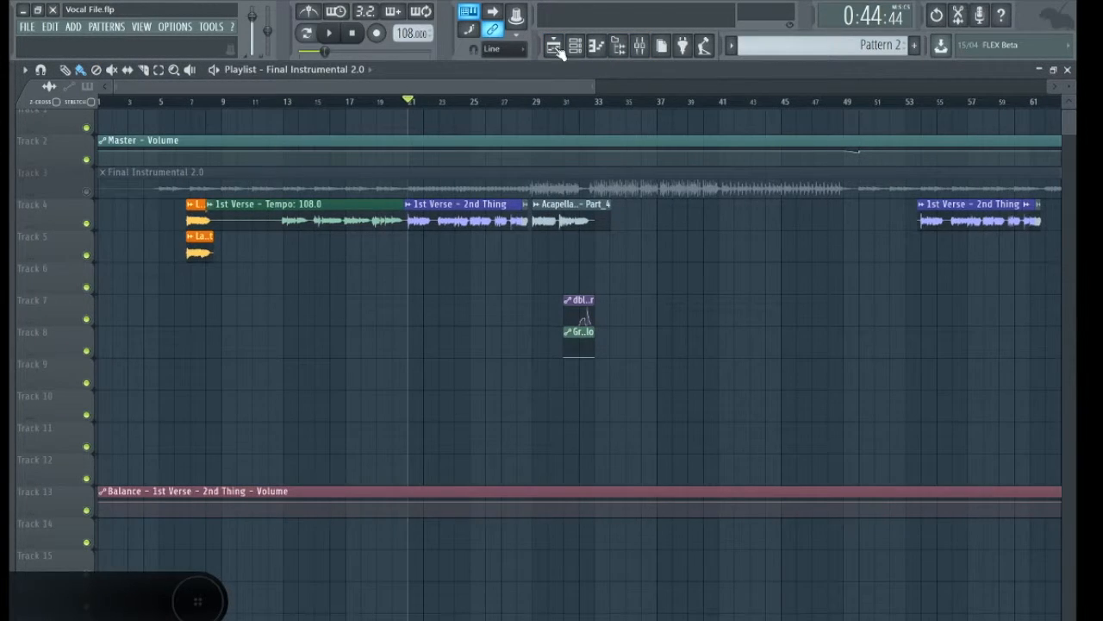
{"action": "left_click", "coordinate": [642, 47]}
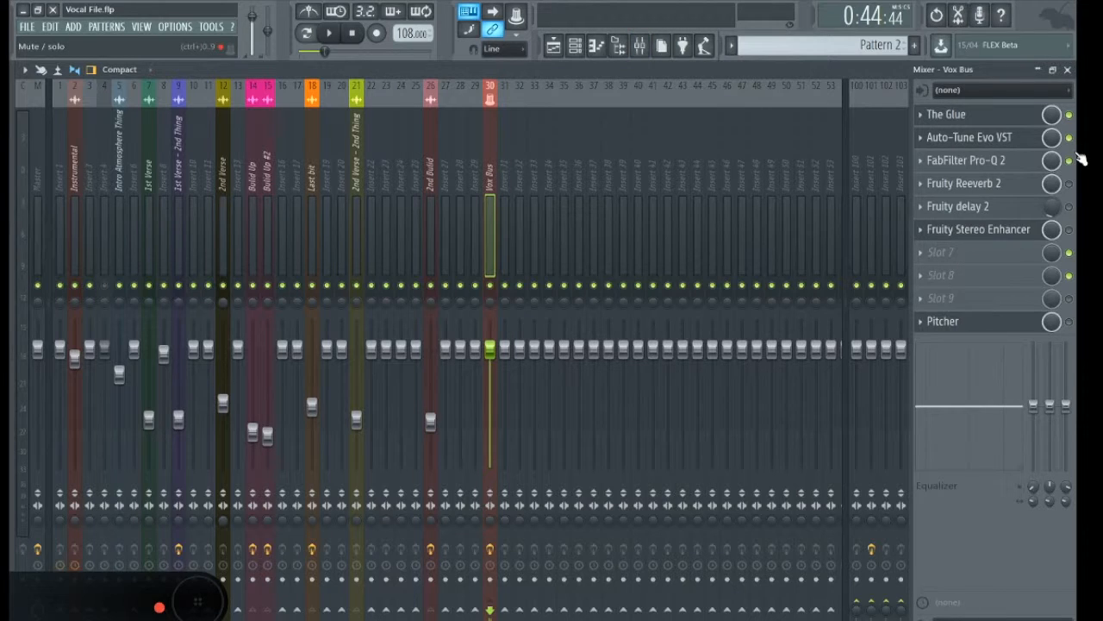
Compare the vocals with Auto-Tune Evo VST bypassed and active on the Vox Bus during playback, leaving it enabled
{"action": "key", "text": "space"}
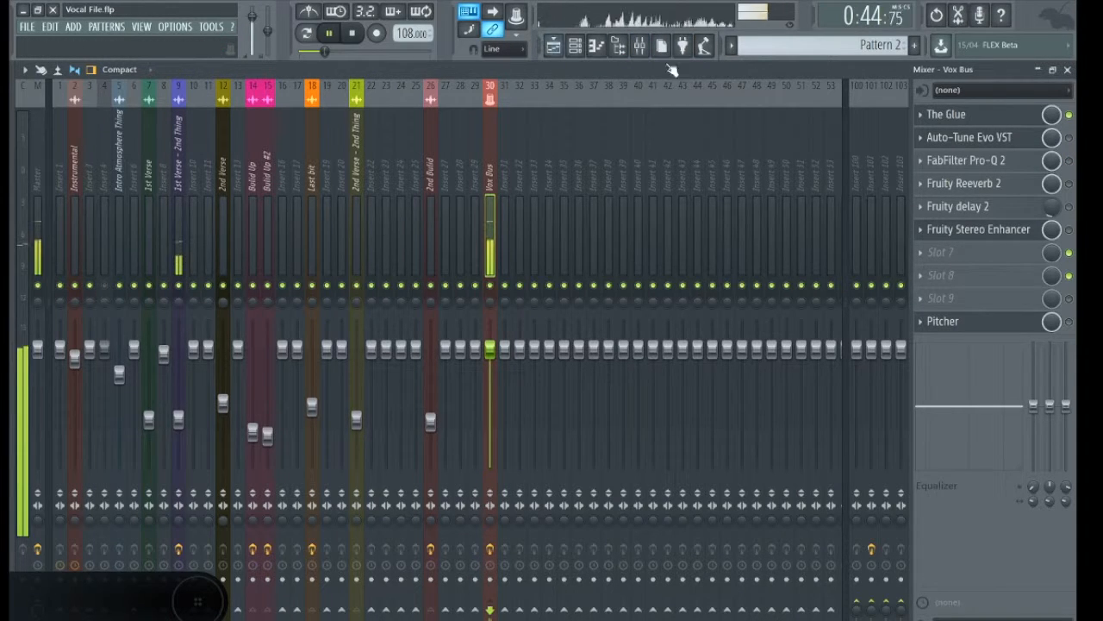
{"action": "key", "text": "space"}
{"action": "left_click", "coordinate": [1070, 137]}
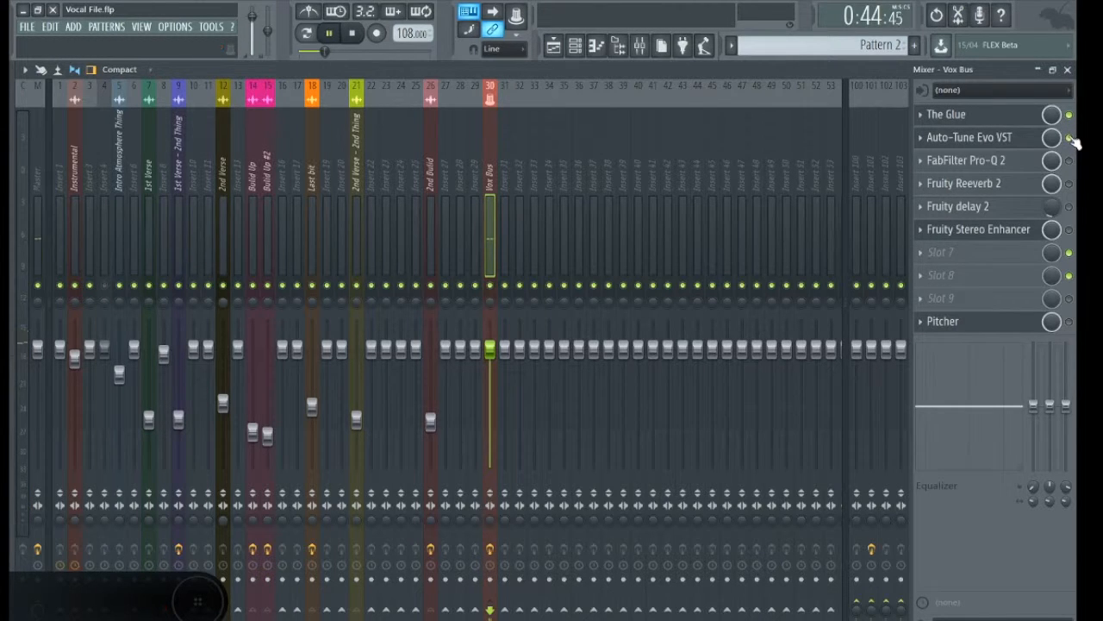
{"action": "key", "text": "space"}
{"action": "left_click", "coordinate": [556, 50]}
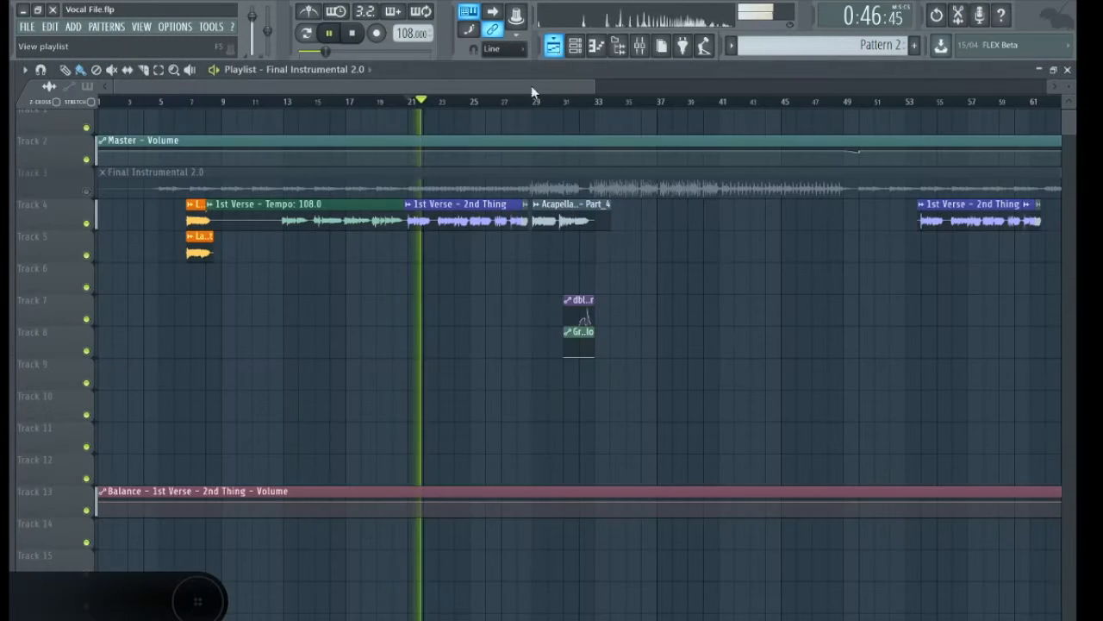
{"action": "left_click_drag", "start_coordinate": [545, 83], "coordinate": [533, 80]}
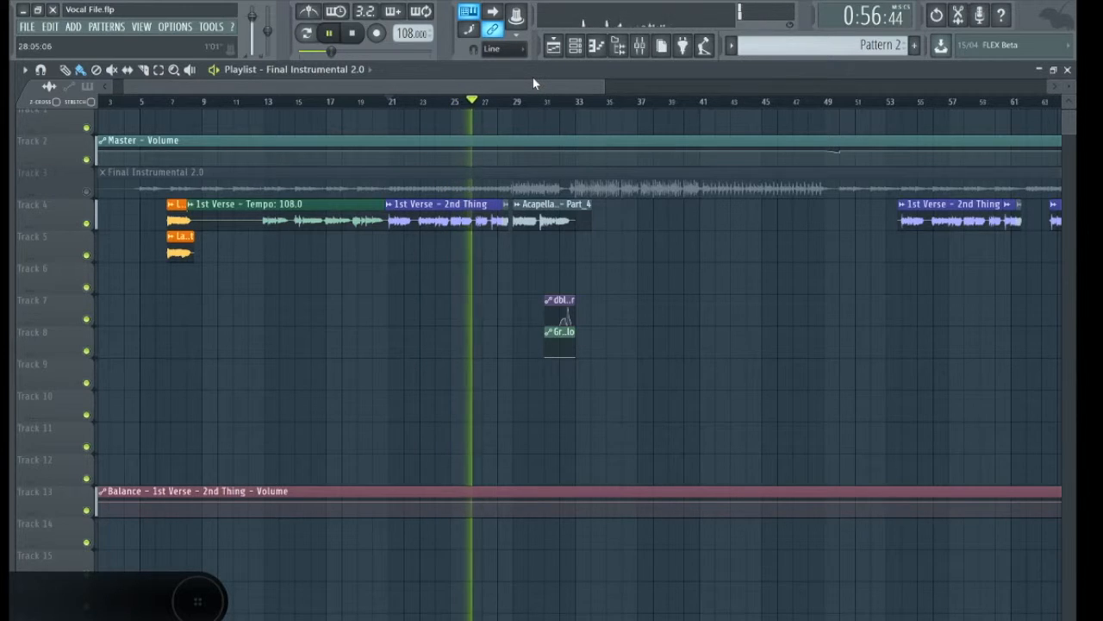
{"action": "key", "text": "space"}
Enable FabFilter Pro-Q 2 in the Vox Bus's third slot, open its window and select the green low-cut band
{"action": "left_click", "coordinate": [656, 48]}
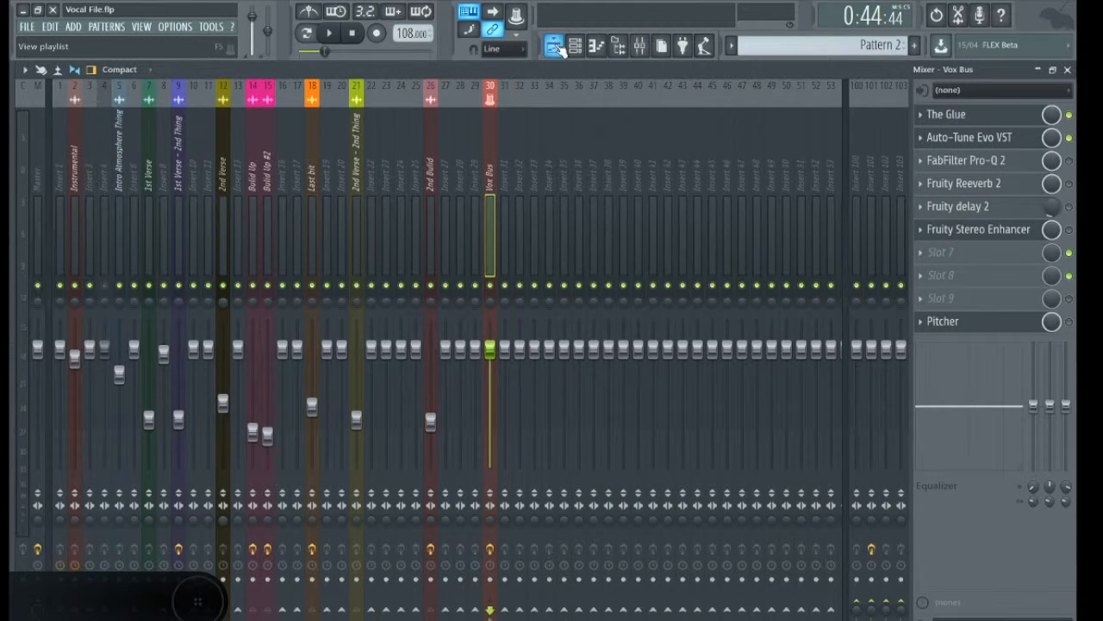
{"action": "left_click", "coordinate": [652, 48]}
{"action": "left_click_drag", "start_coordinate": [662, 90], "coordinate": [458, 69]}
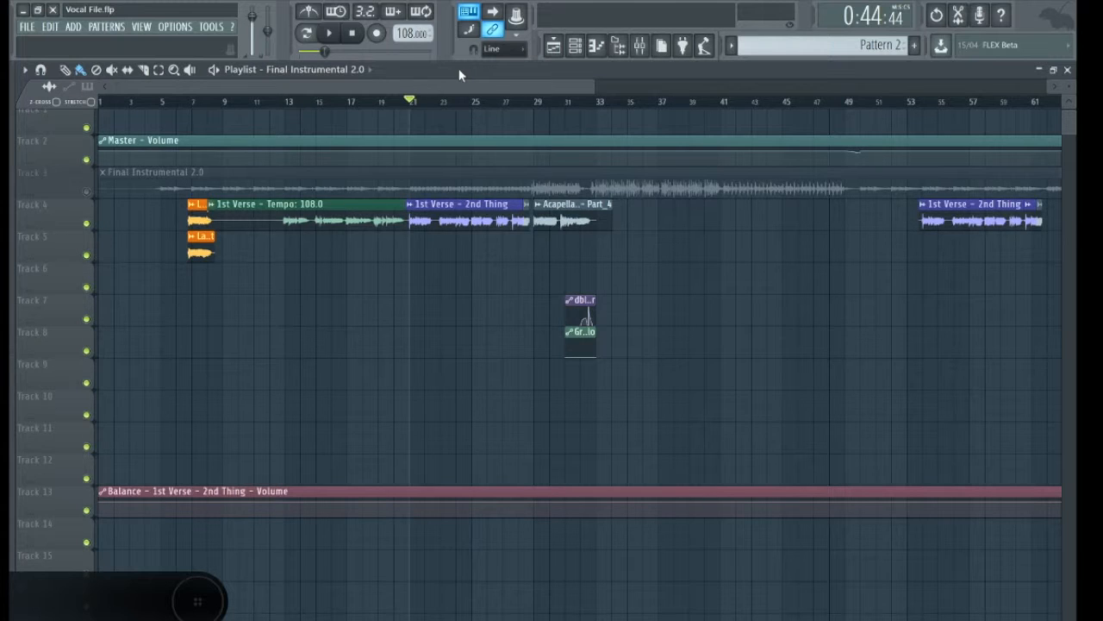
{"action": "left_click", "coordinate": [651, 46]}
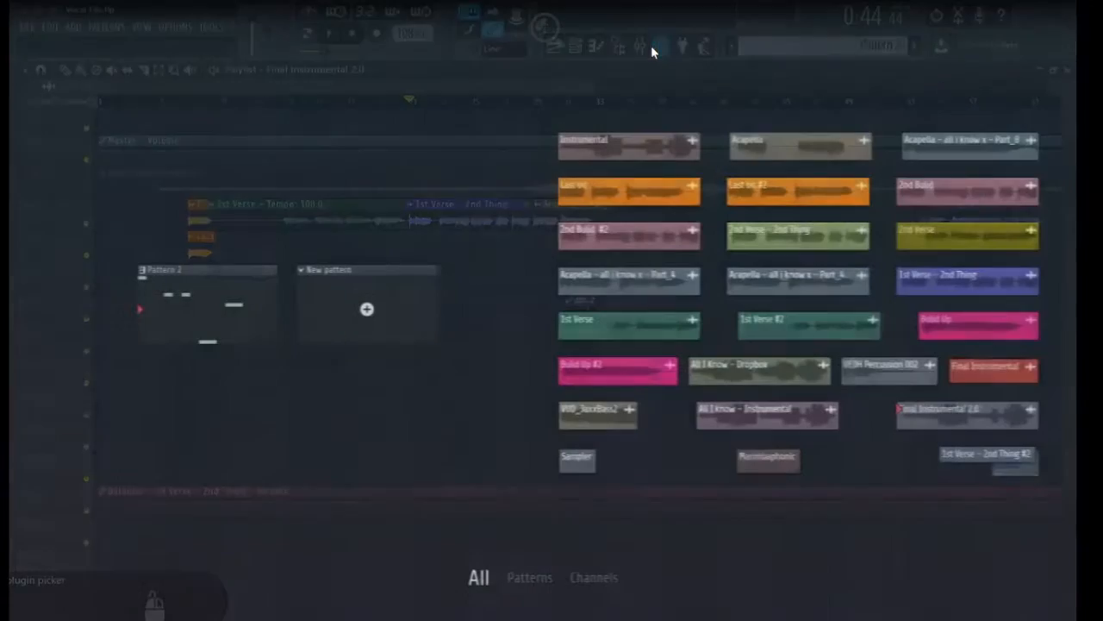
{"action": "left_click", "coordinate": [652, 48]}
{"action": "left_click", "coordinate": [647, 47]}
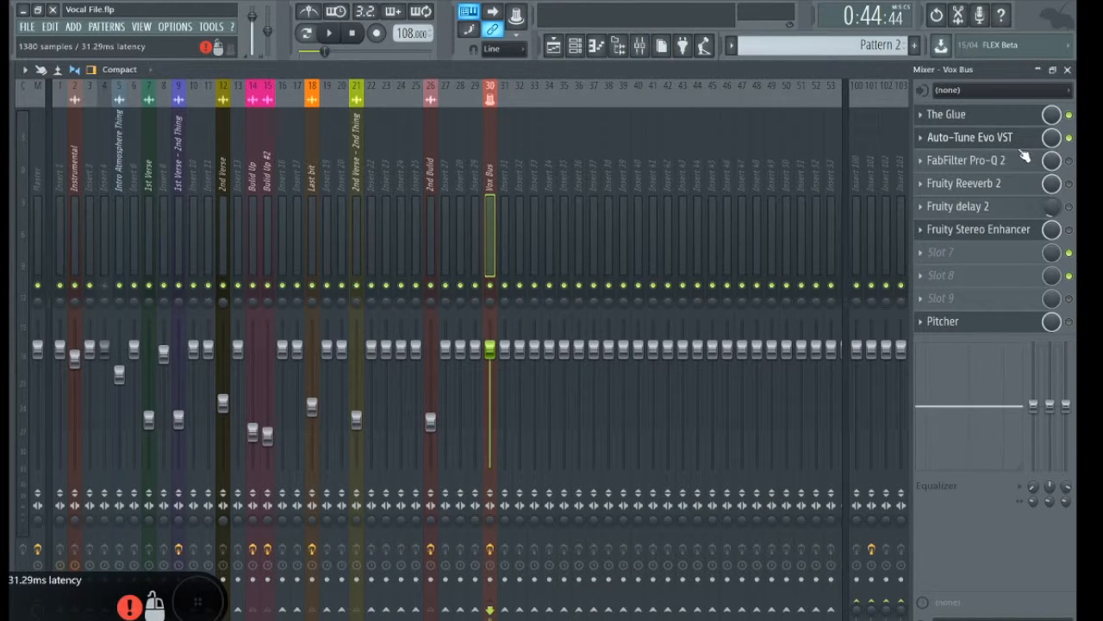
{"action": "left_click", "coordinate": [984, 166]}
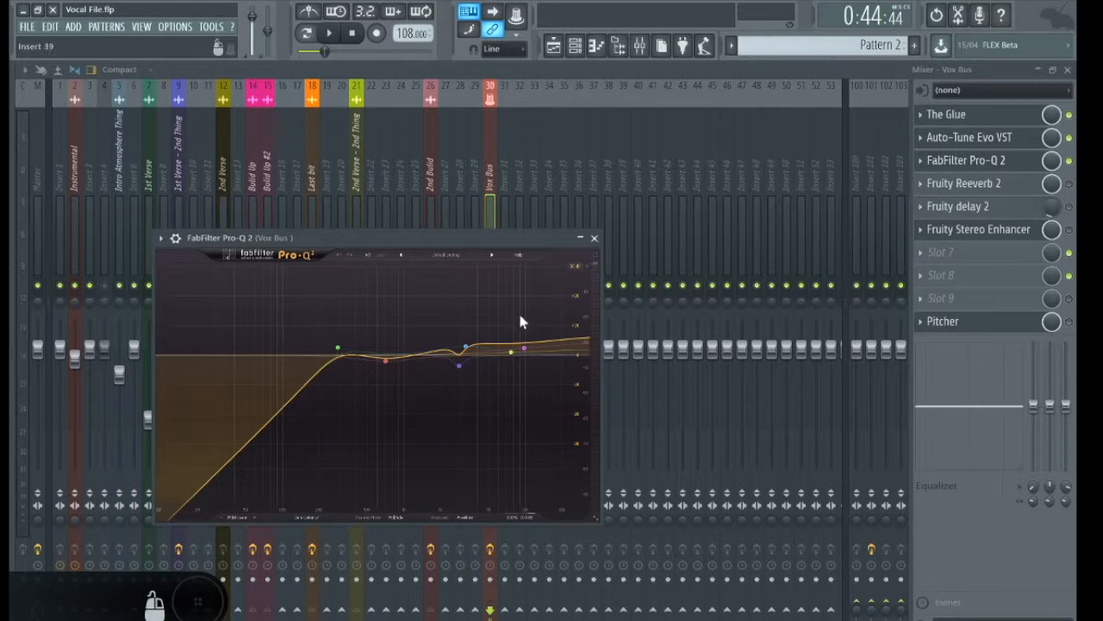
{"action": "left_click", "coordinate": [337, 351]}
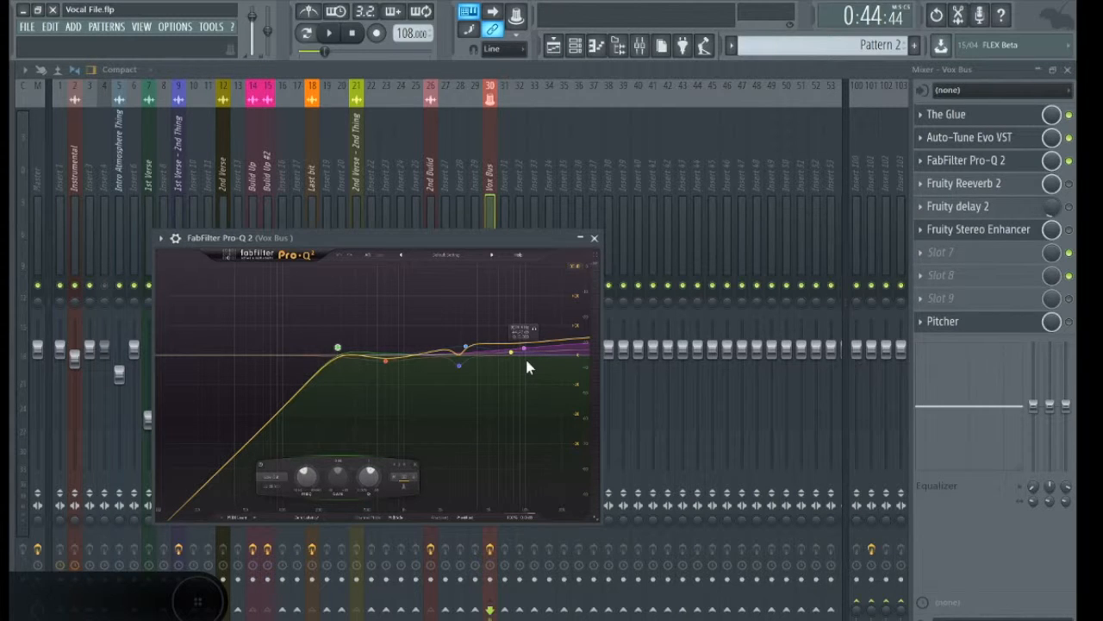
Add Fruity parametric EQ 2 to slot 8 of the Vox Bus, nudge band 4 to about 728 Hz, and leave the plugin disabled
{"action": "left_click", "coordinate": [957, 276]}
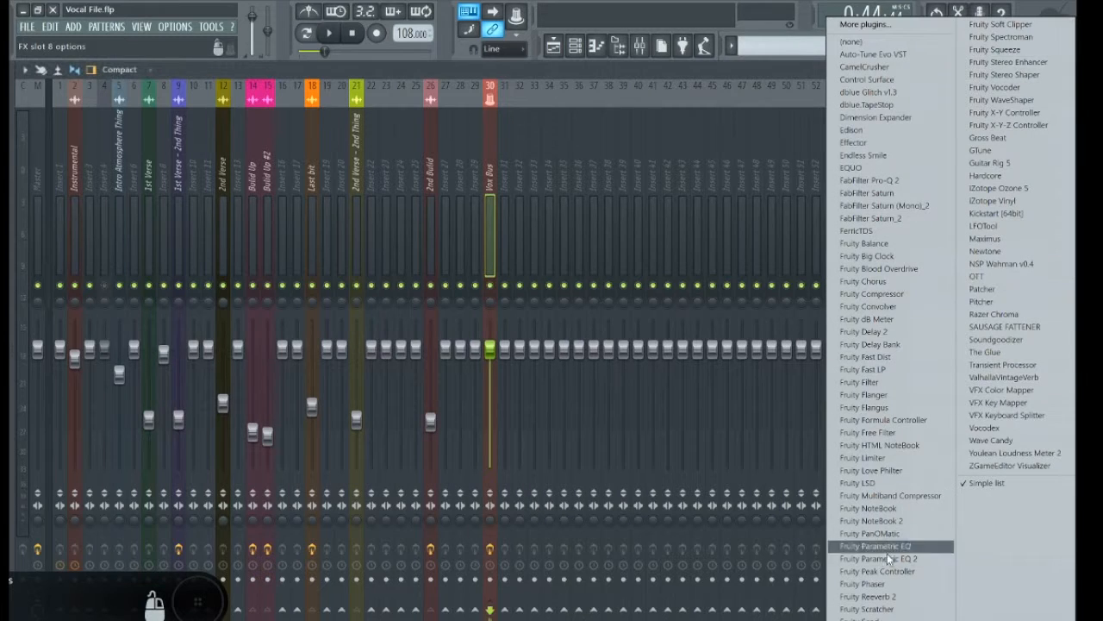
{"action": "left_click", "coordinate": [888, 567]}
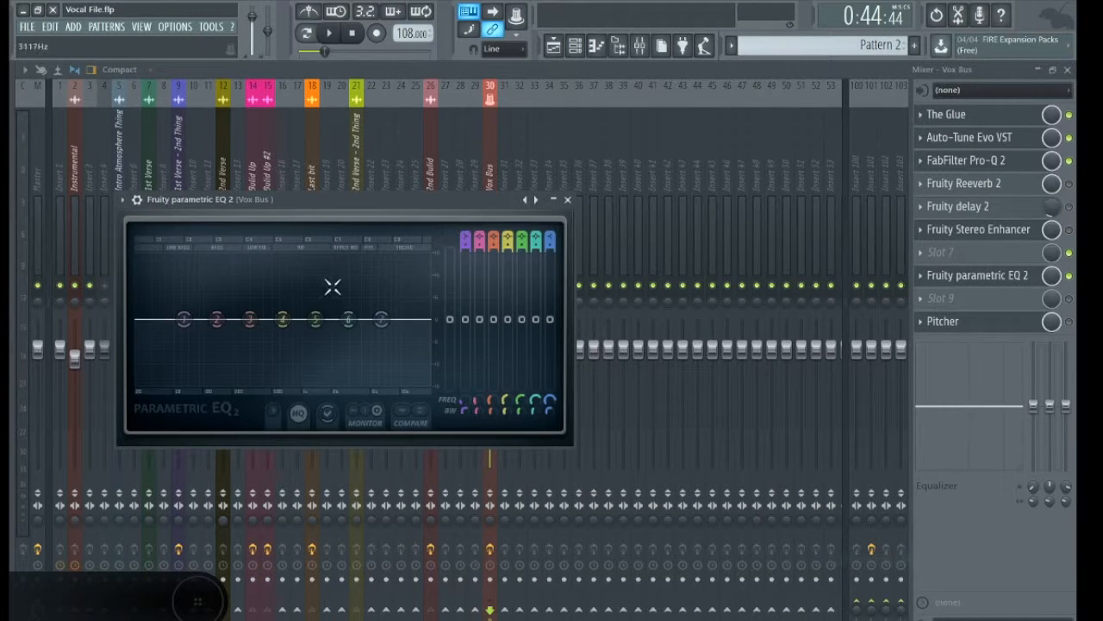
{"action": "mouse_move", "coordinate": [283, 320]}
{"action": "left_mouse_down"}
{"action": "mouse_move", "coordinate": [284, 293]}
{"action": "mouse_move", "coordinate": [284, 319]}
{"action": "left_mouse_up"}
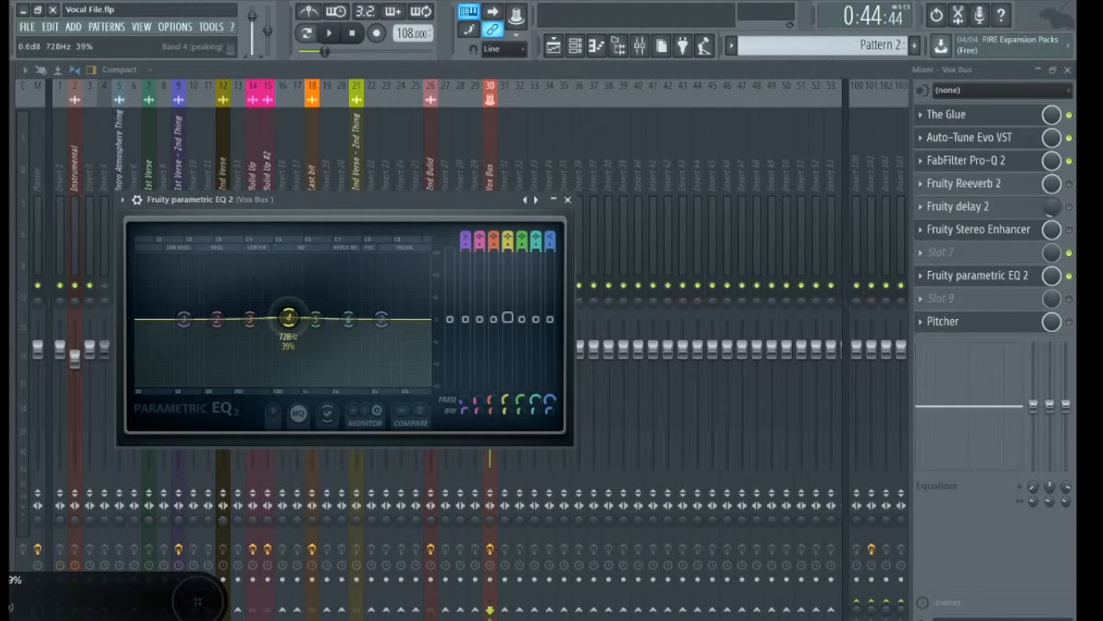
{"action": "left_click", "coordinate": [567, 199]}
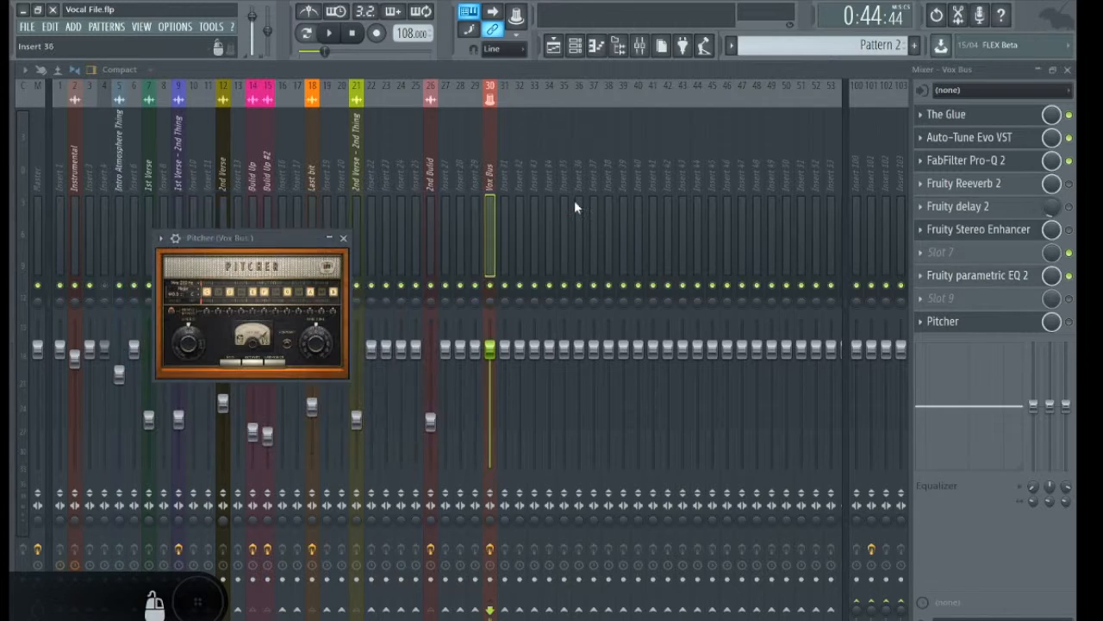
{"action": "left_click", "coordinate": [1069, 276]}
Compare the vocals with FabFilter Pro-Q 2 bypassed and active on the Vox Bus during playback, leaving the EQ enabled
{"action": "left_click", "coordinate": [991, 165]}
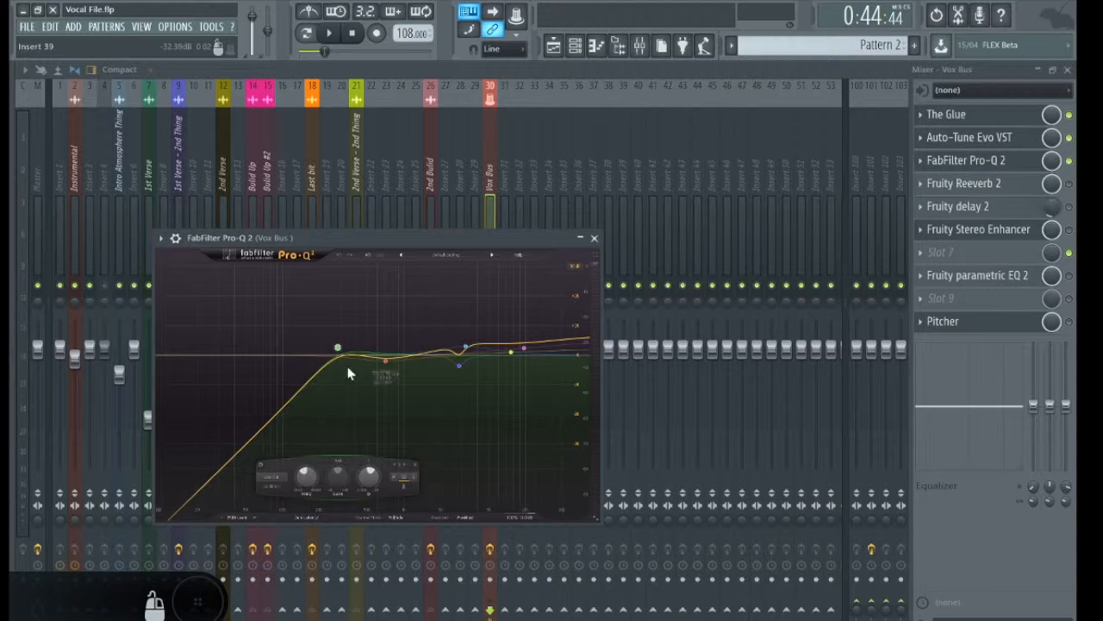
{"action": "left_click", "coordinate": [1069, 161]}
{"action": "key", "text": "space"}
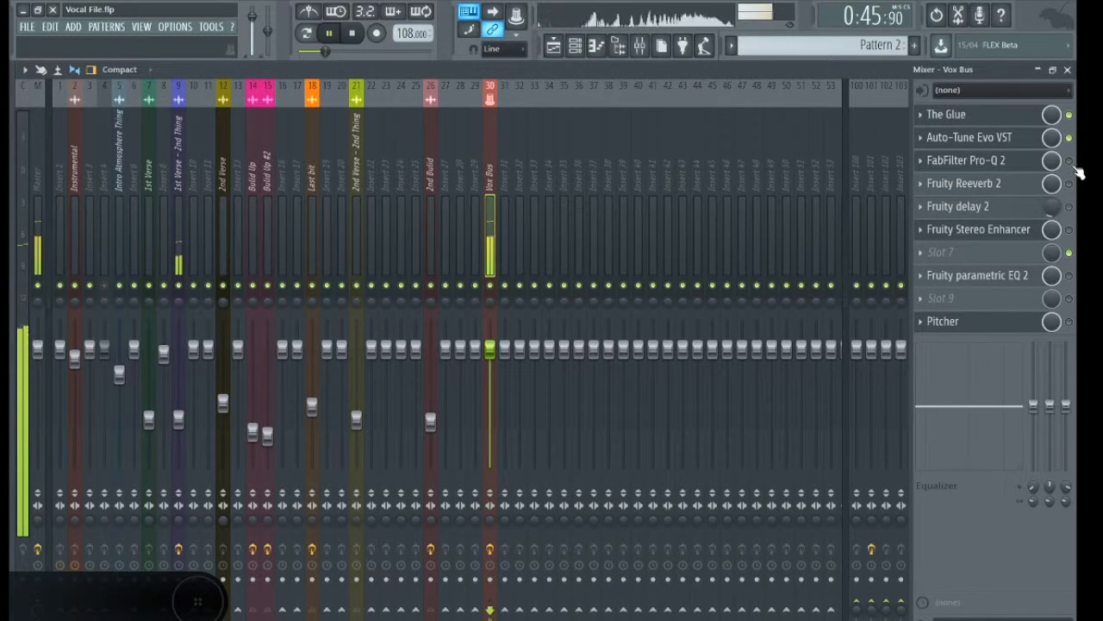
{"action": "left_click", "coordinate": [1068, 160]}
{"action": "key", "text": "space"}
{"action": "key", "text": "space"}
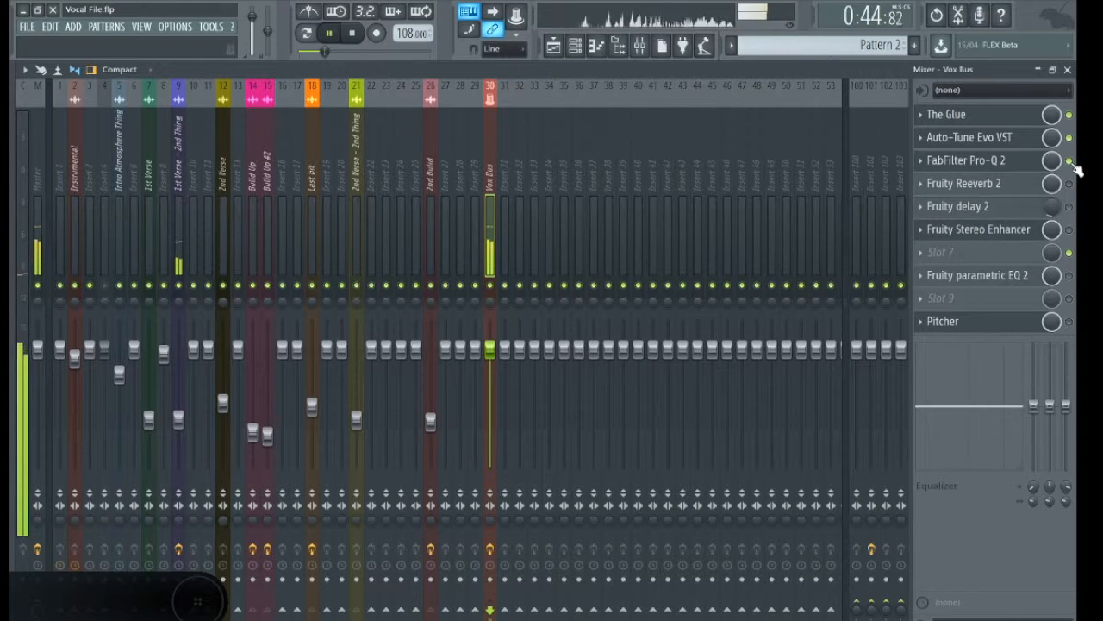
Stop playback, reopen FabFilter Pro-Q 2 on the Vox Bus, shift its blue band slightly higher in frequency and select the neighbouring purple band
{"action": "left_click", "coordinate": [556, 50]}
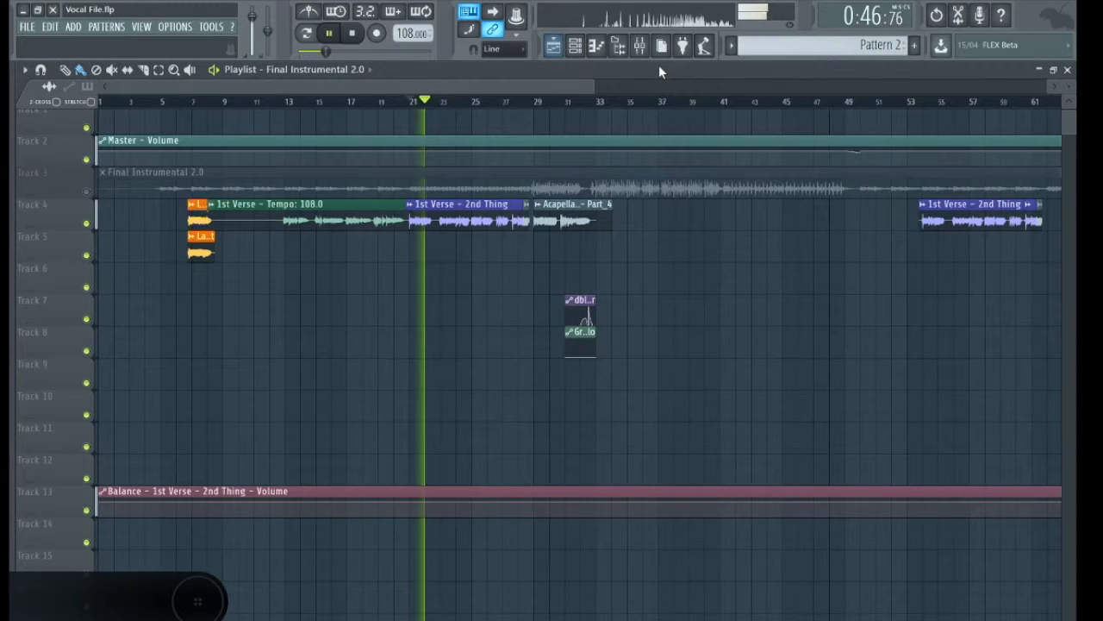
{"action": "key", "text": "space"}
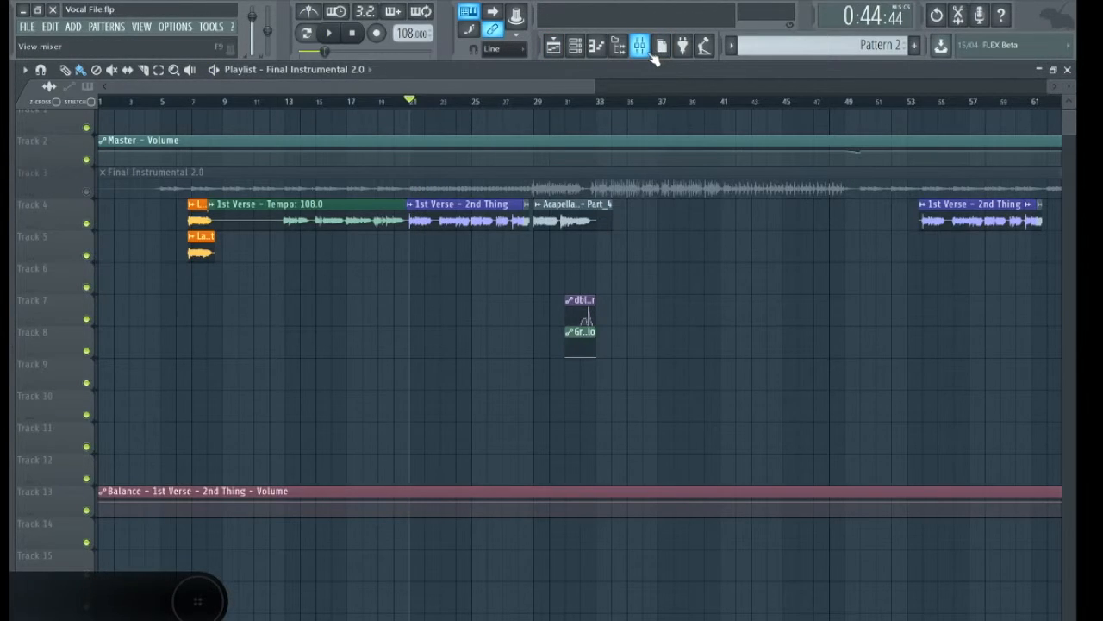
{"action": "left_click", "coordinate": [644, 49]}
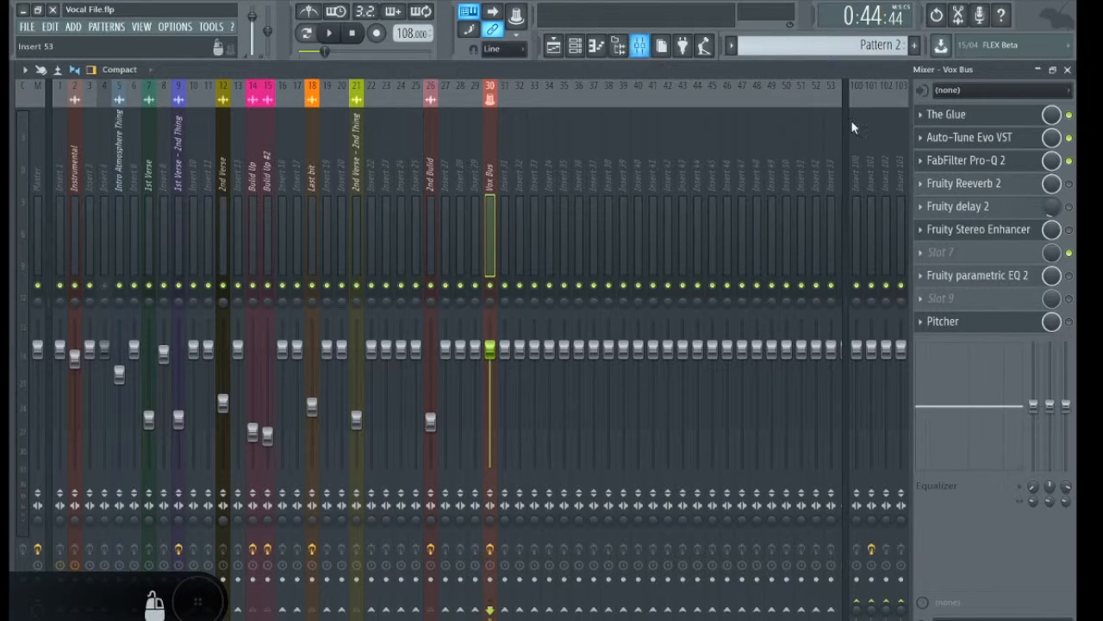
{"action": "left_click", "coordinate": [946, 166]}
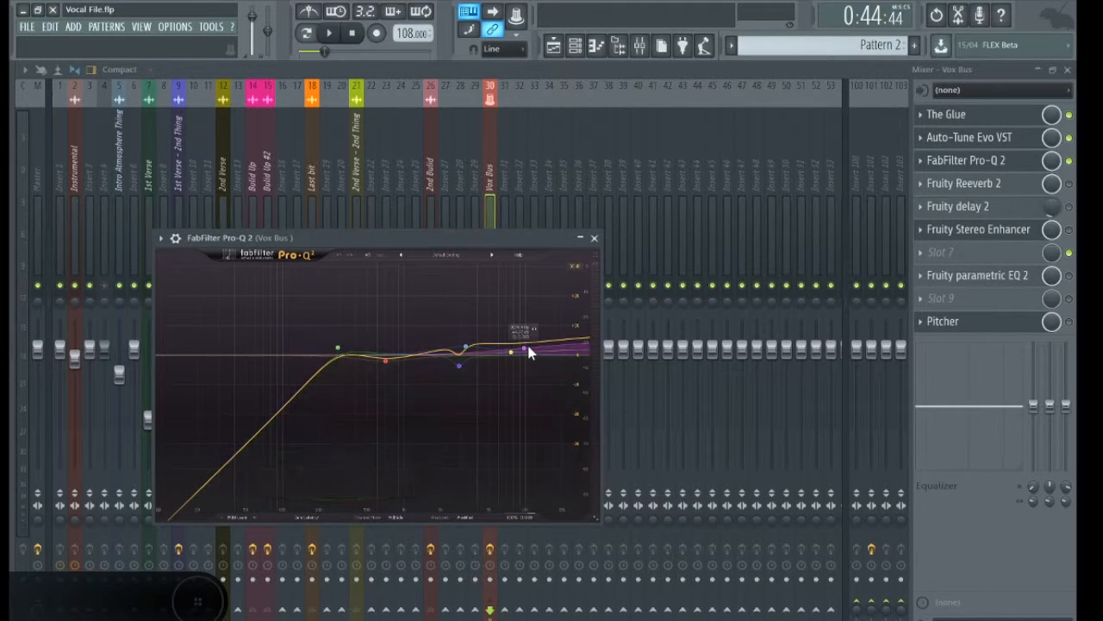
{"action": "left_click_drag", "start_coordinate": [474, 345], "coordinate": [488, 345]}
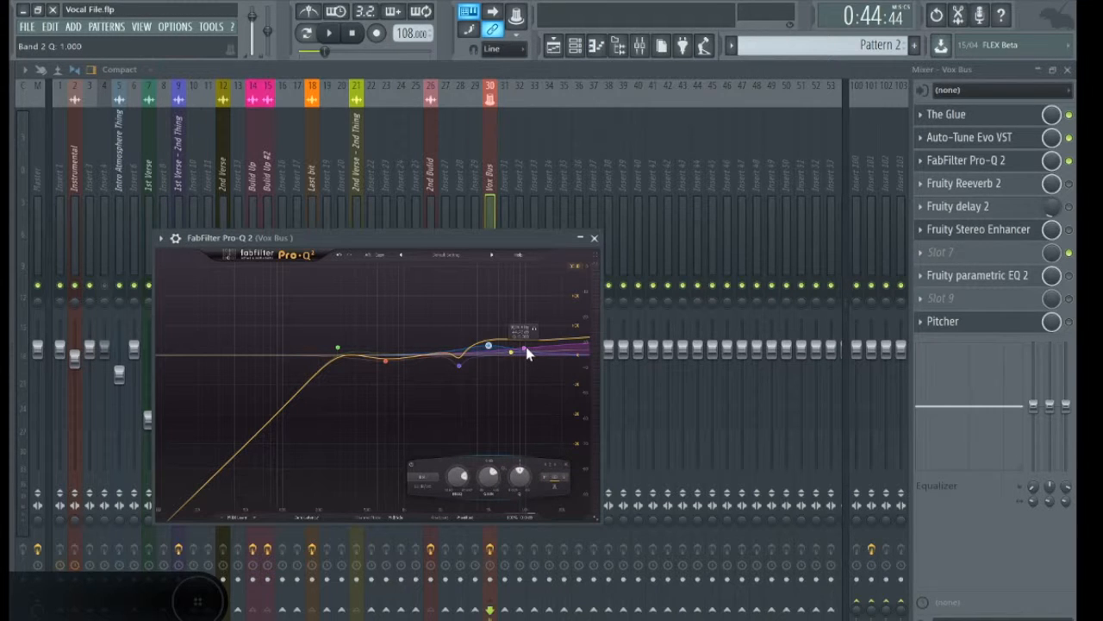
{"action": "left_click", "coordinate": [526, 349]}
Audition the adjusted FabFilter Pro-Q 2 curve on the Vox Bus by comparing it bypassed and active during playback, leaving it enabled
{"action": "key", "text": "space"}
{"action": "key", "text": "space"}
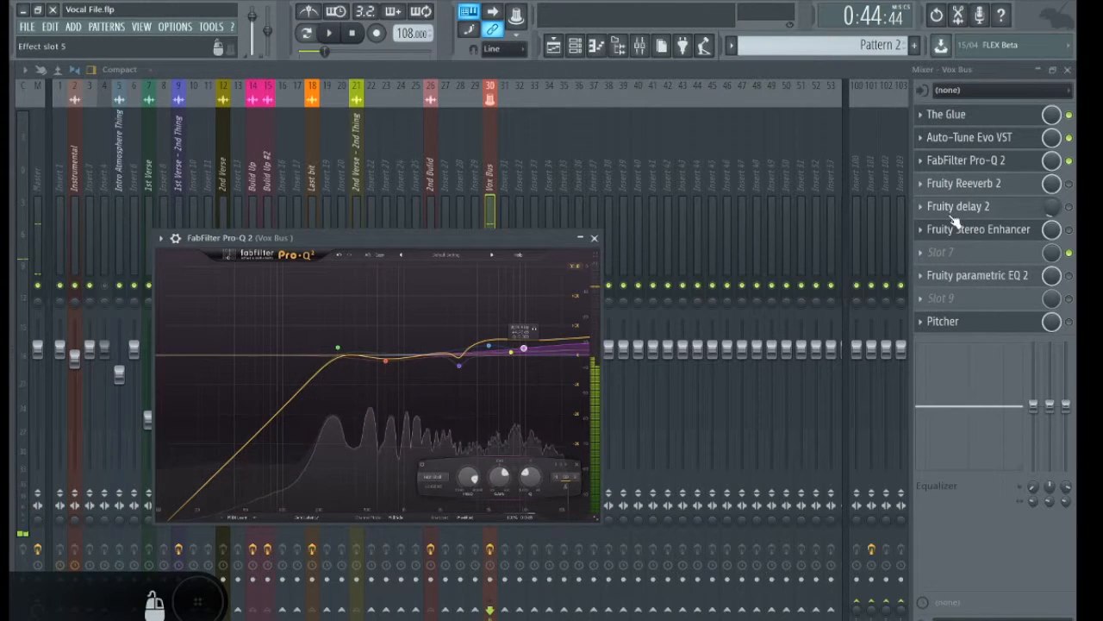
{"action": "left_click", "coordinate": [1069, 161]}
{"action": "key", "text": "space"}
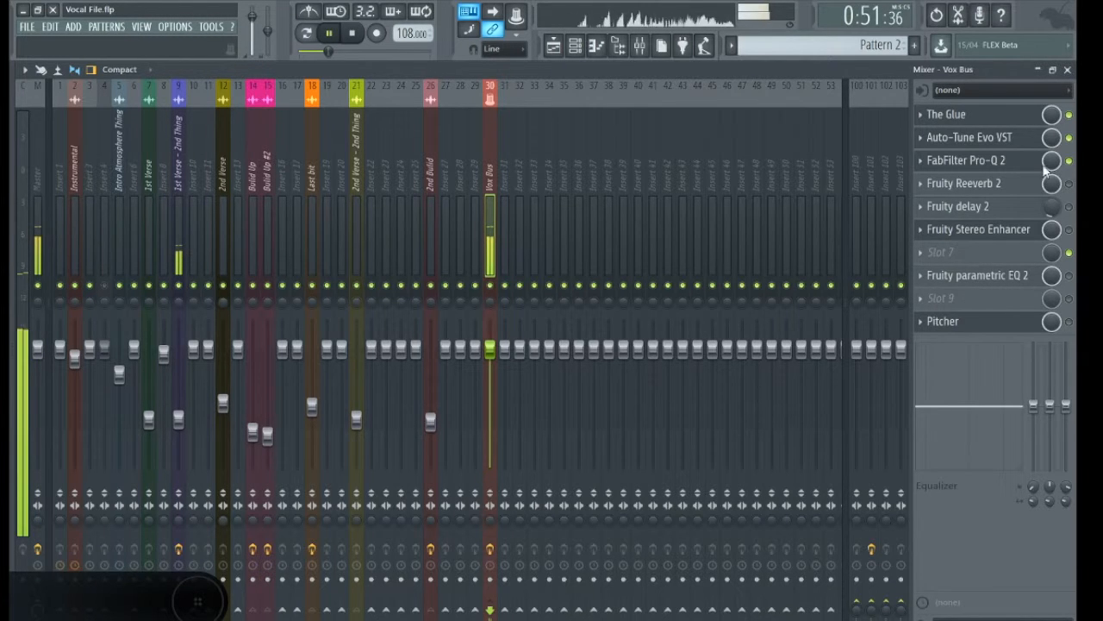
Boost band 5 of FabFilter Pro-Q 2 into a sharp peak to audition it during playback, and pull it down into a shallow cut
{"action": "left_click", "coordinate": [1022, 171]}
{"action": "key", "text": "space"}
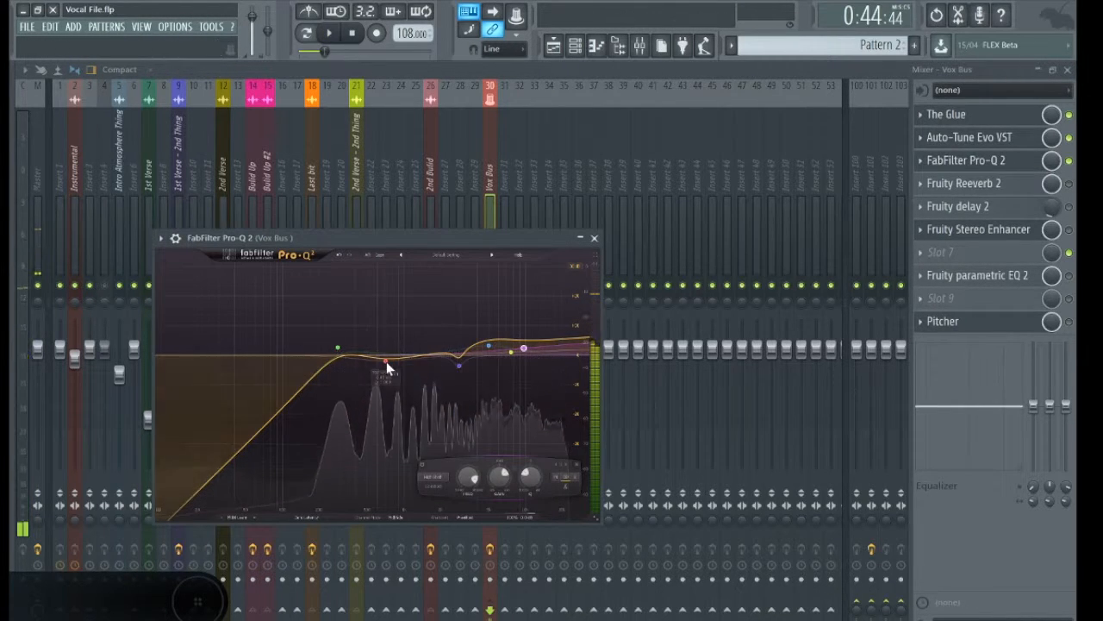
{"action": "left_click_drag", "start_coordinate": [457, 370], "coordinate": [460, 272]}
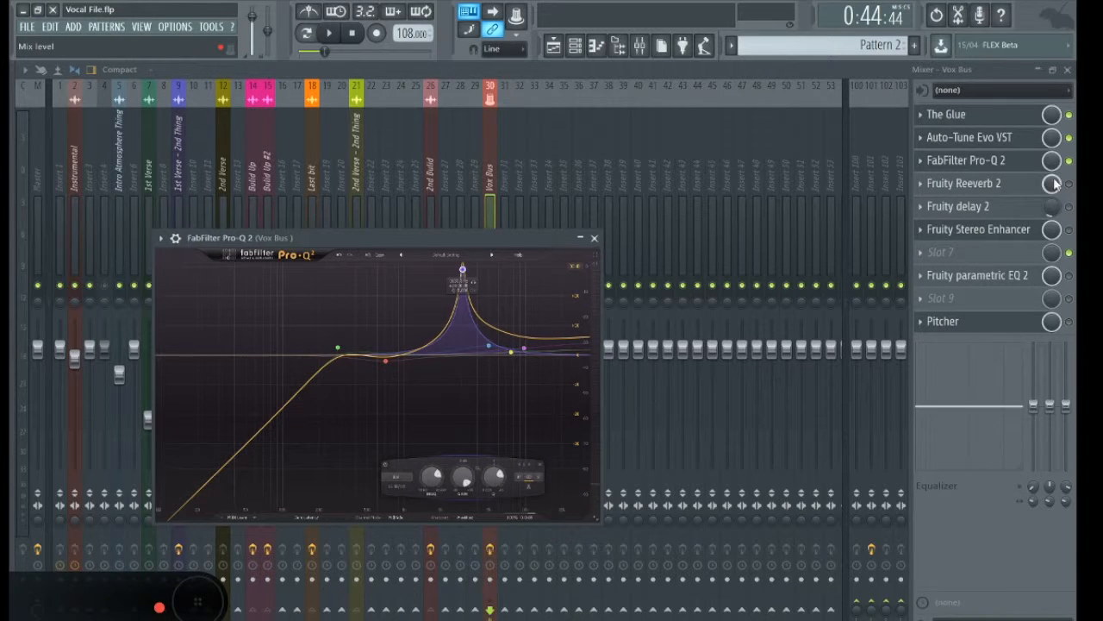
{"action": "key", "text": "space"}
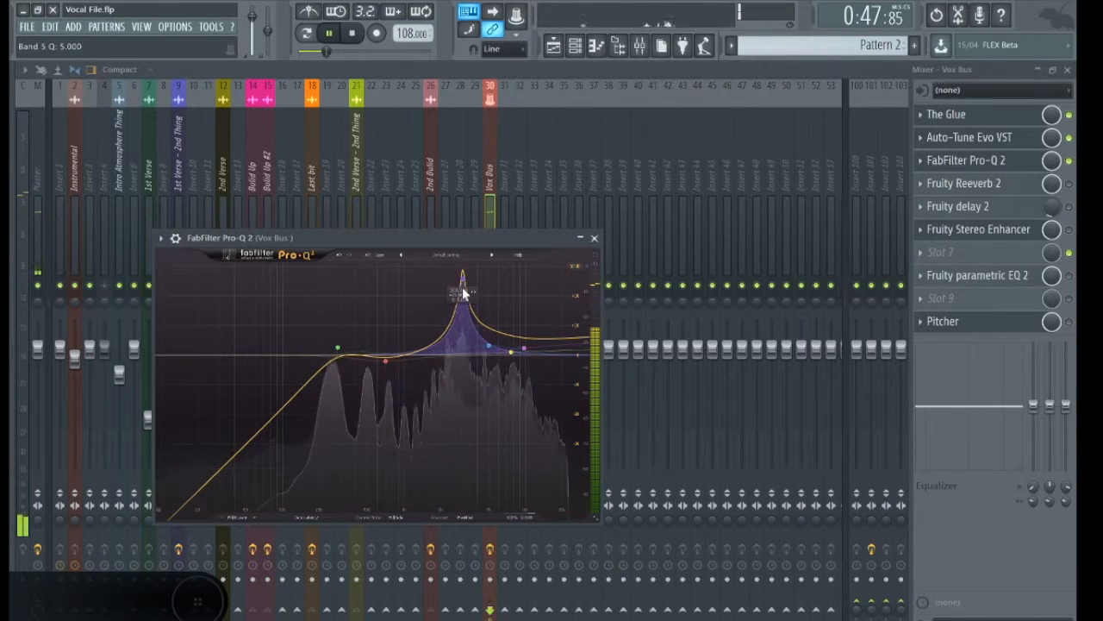
{"action": "left_click_drag", "start_coordinate": [463, 289], "coordinate": [473, 382]}
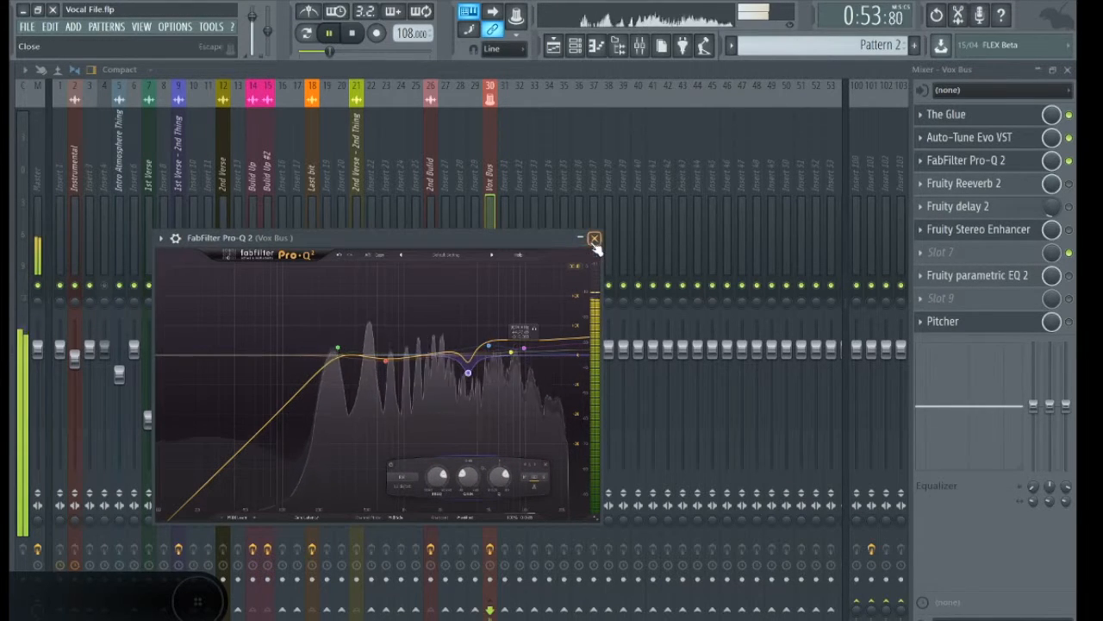
{"action": "left_click", "coordinate": [594, 237]}
{"action": "key", "text": "space"}
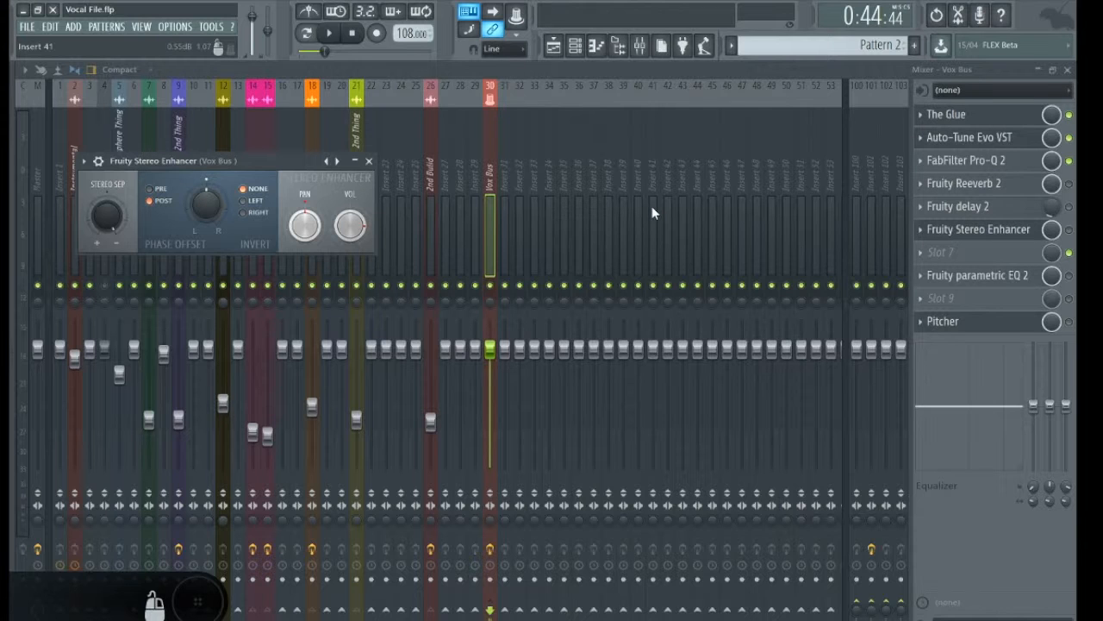
Review the Fruity Stereo Enhancer, Pitcher, The Glue, Auto-Tune Evo VST and FabFilter Pro-Q 2 windows on the Vox Bus, closing each one
{"action": "left_click", "coordinate": [370, 162]}
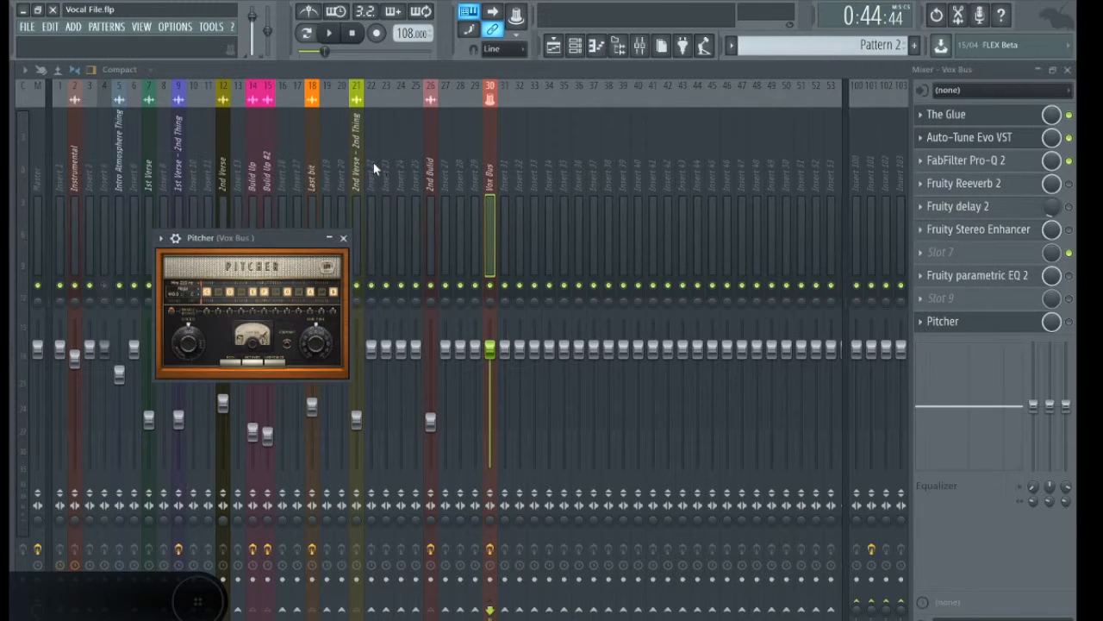
{"action": "left_click", "coordinate": [342, 235]}
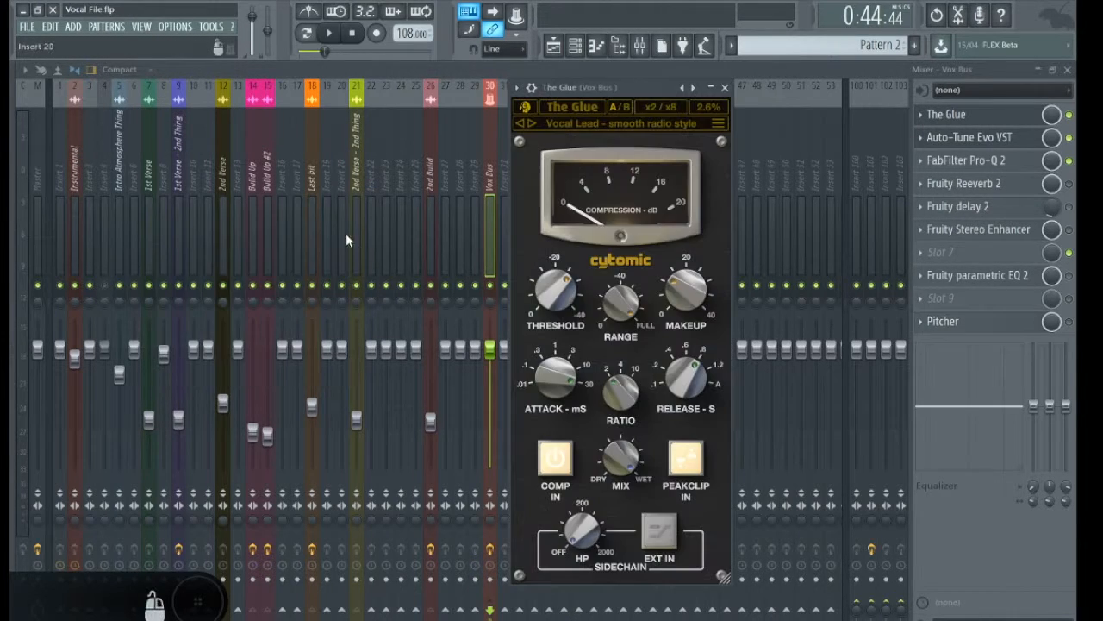
{"action": "left_click", "coordinate": [731, 83]}
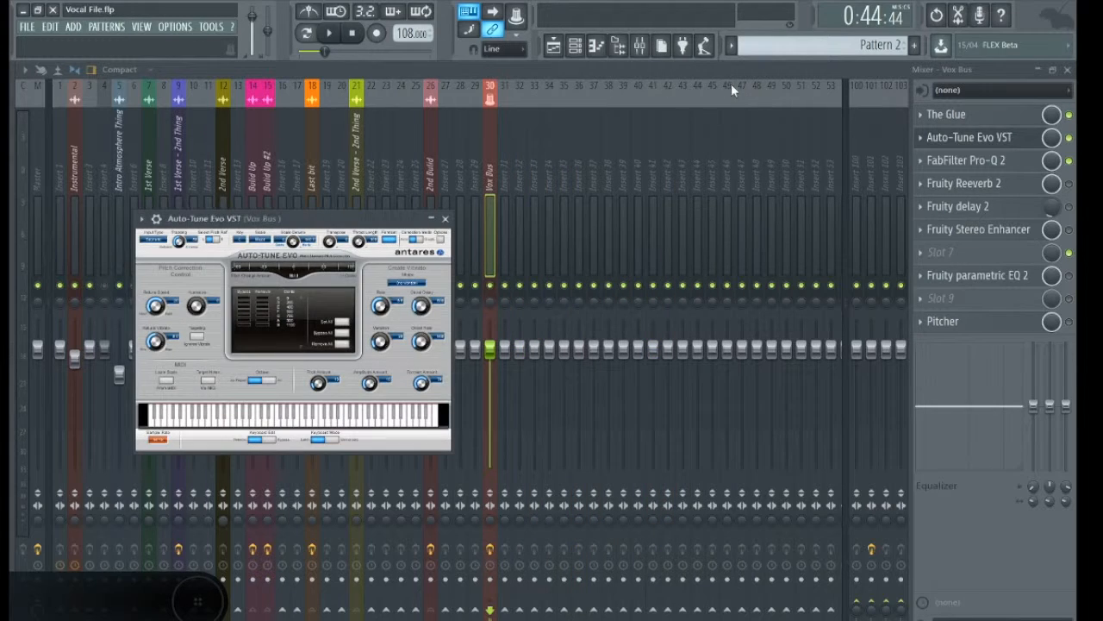
{"action": "left_click", "coordinate": [1000, 169]}
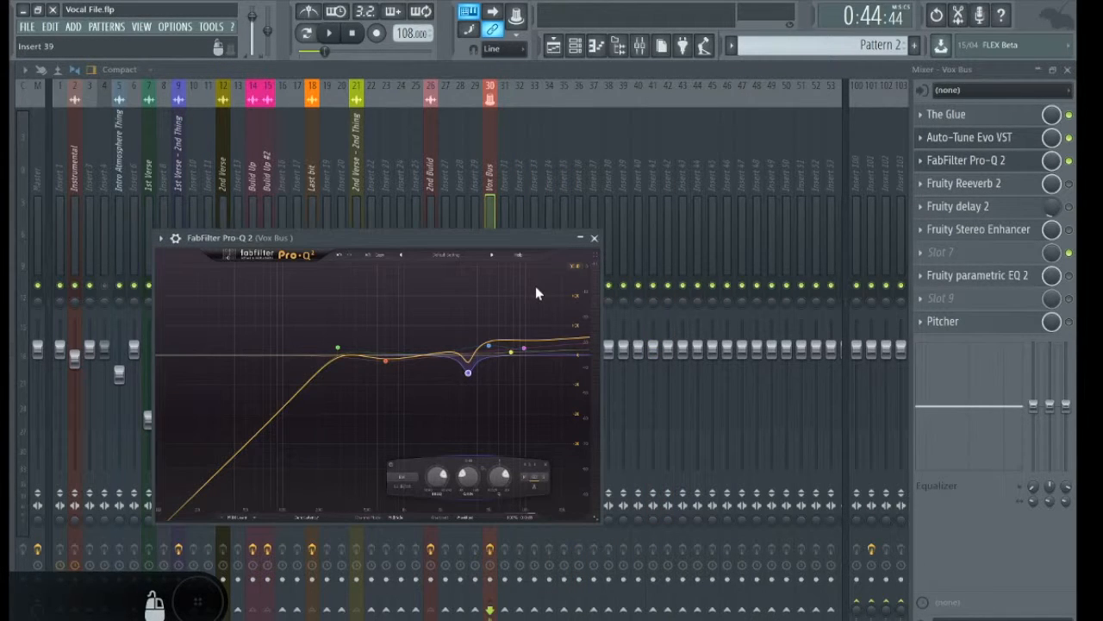
{"action": "mouse_move", "coordinate": [374, 341]}
{"action": "left_click", "coordinate": [594, 238]}
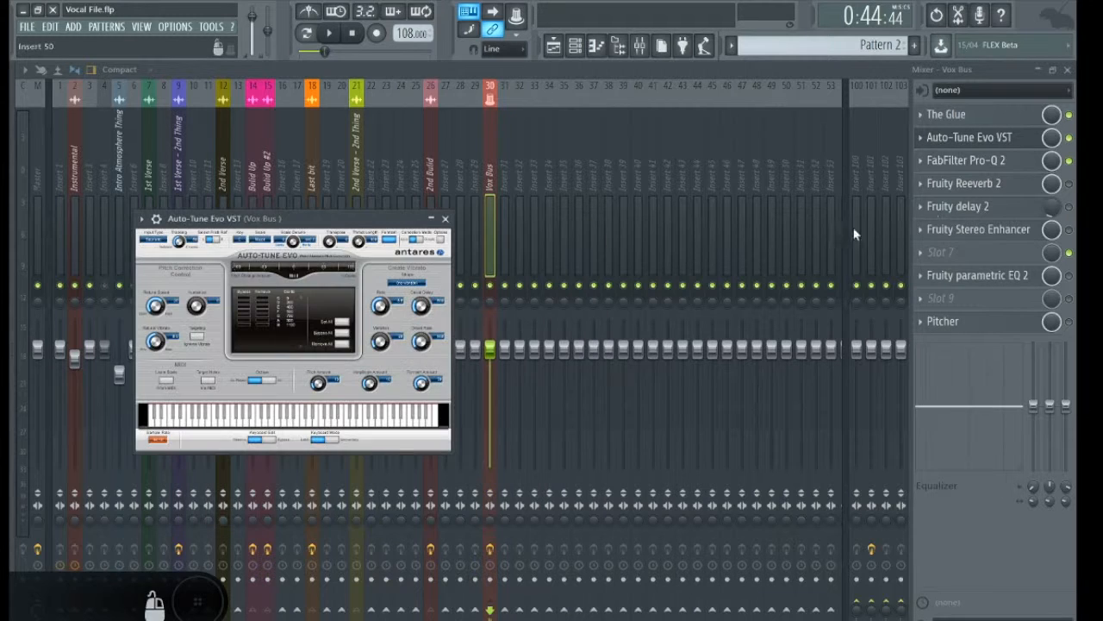
Enable Fruity Reeverb 2 in slot 4 of the Vox Bus and inspect its settings window
{"action": "left_click", "coordinate": [1068, 184]}
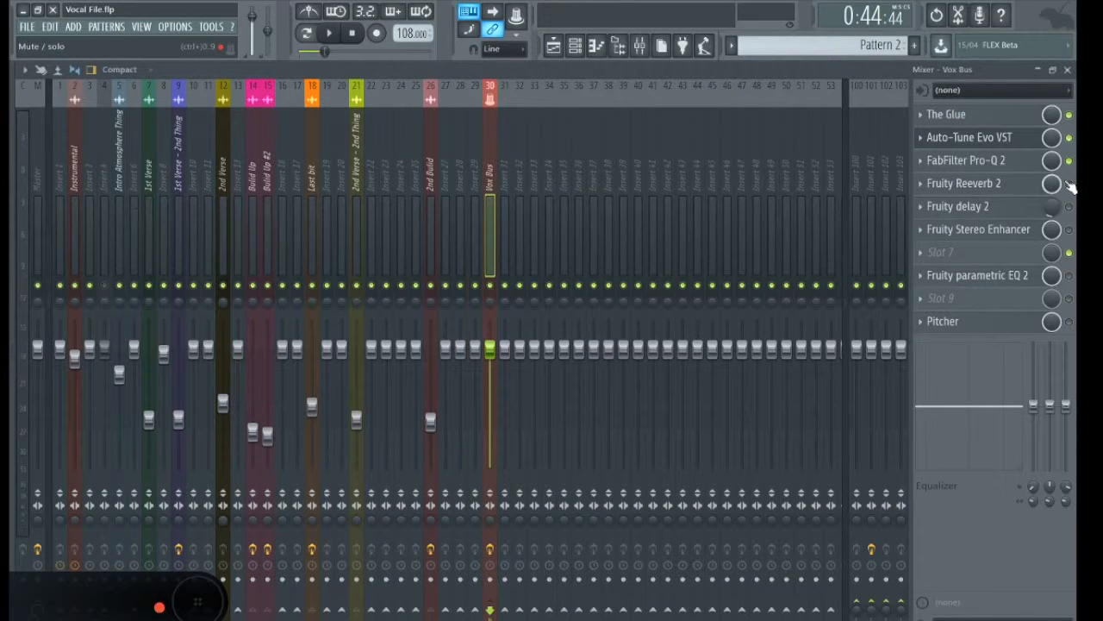
{"action": "left_click", "coordinate": [1000, 184]}
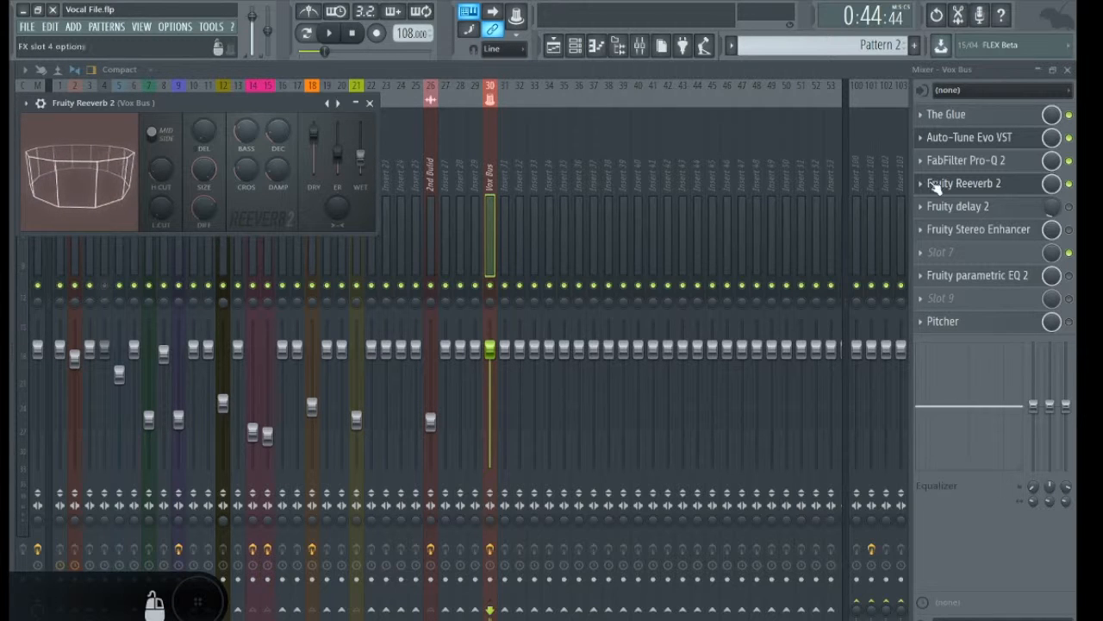
{"action": "left_click", "coordinate": [956, 184]}
Compare the vocals with Fruity Reeverb 2 bypassed and active on the Vox Bus during playback, leaving the reverb enabled
{"action": "key", "text": "space"}
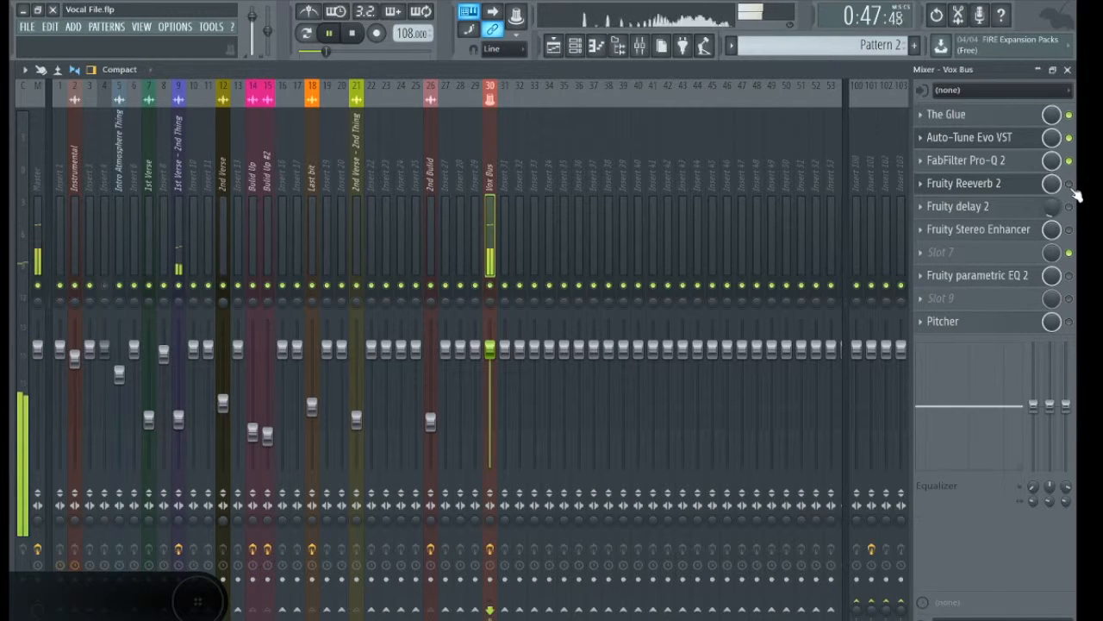
{"action": "key", "text": "space"}
{"action": "left_click", "coordinate": [1069, 183]}
{"action": "key", "text": "space"}
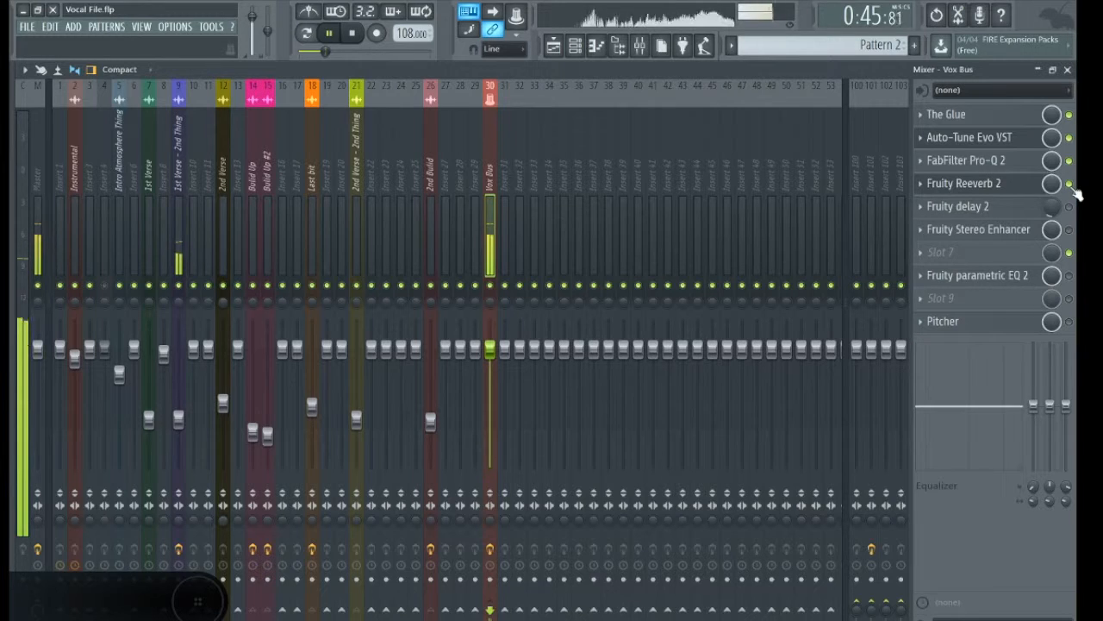
{"action": "key", "text": "space"}
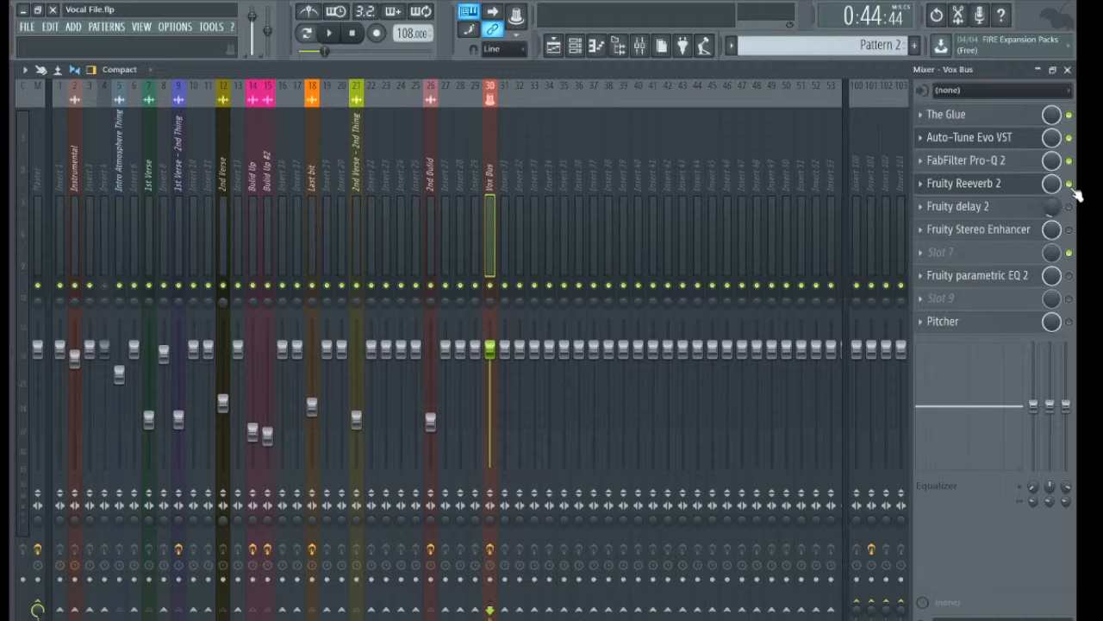
Unmute the Final Instrumental 2.0 clip's Track 3 in the playlist and play the vocals together with the instrumental
{"action": "left_click", "coordinate": [553, 44]}
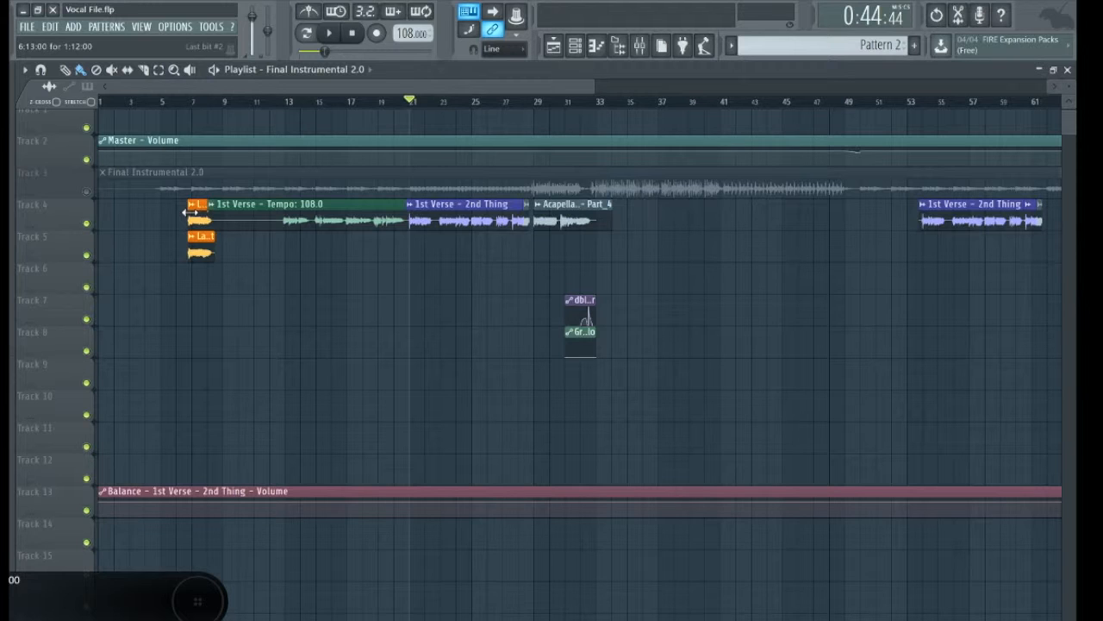
{"action": "left_click", "coordinate": [87, 191]}
{"action": "key", "text": "space"}
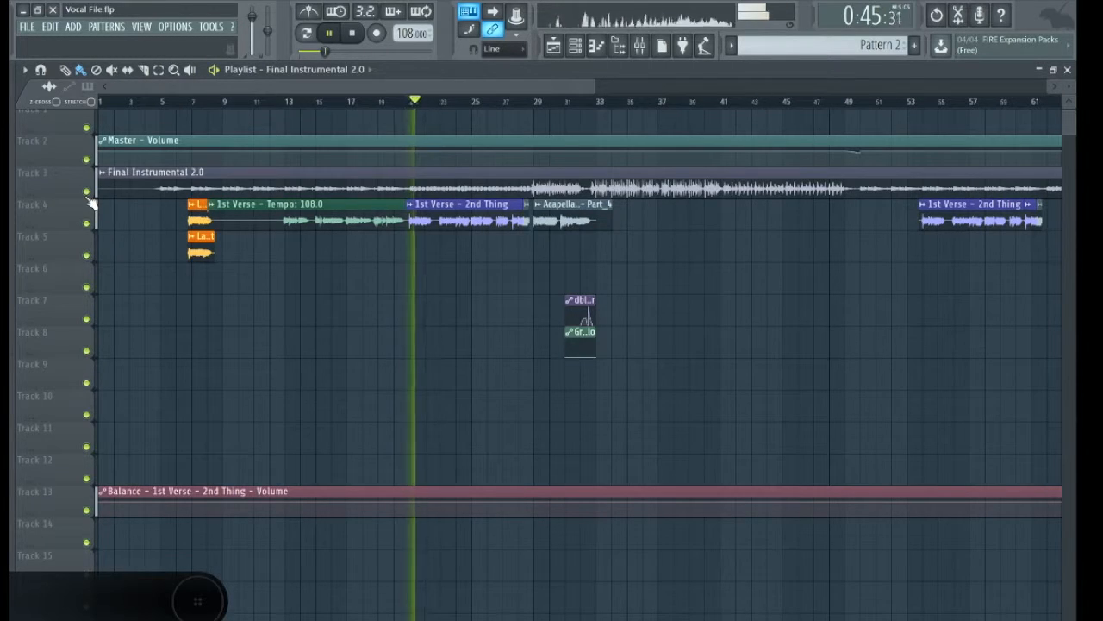
{"action": "key", "text": "space"}
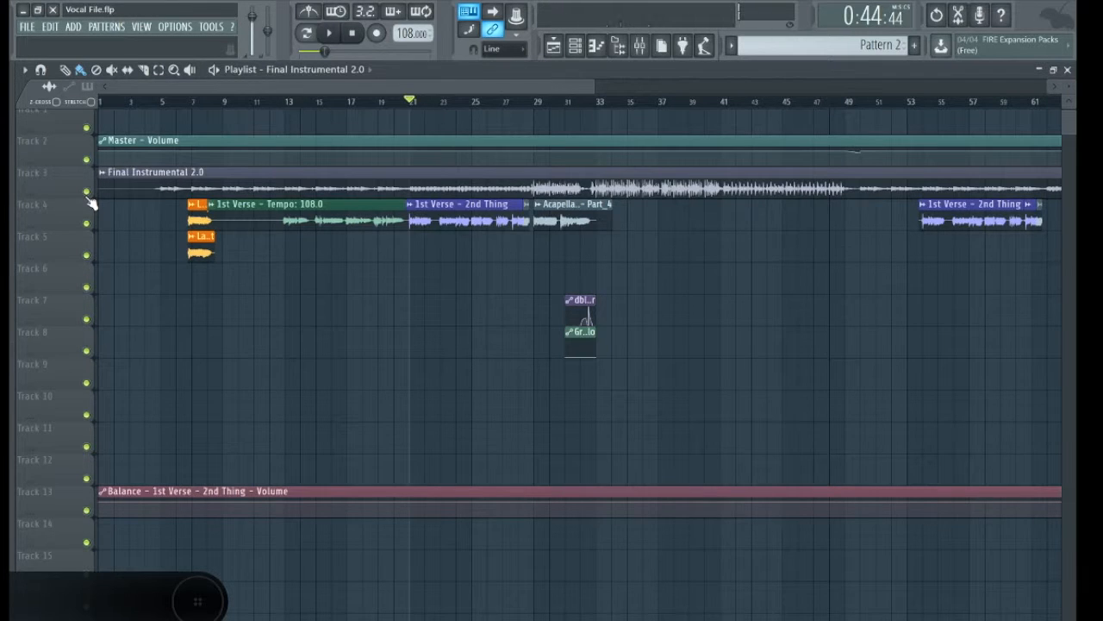
Recheck Fruity Reeverb 2's settings on the Vox Bus, enable Fruity delay 2 in slot 5 and open the delay's window
{"action": "left_click", "coordinate": [640, 45]}
{"action": "left_click", "coordinate": [957, 185]}
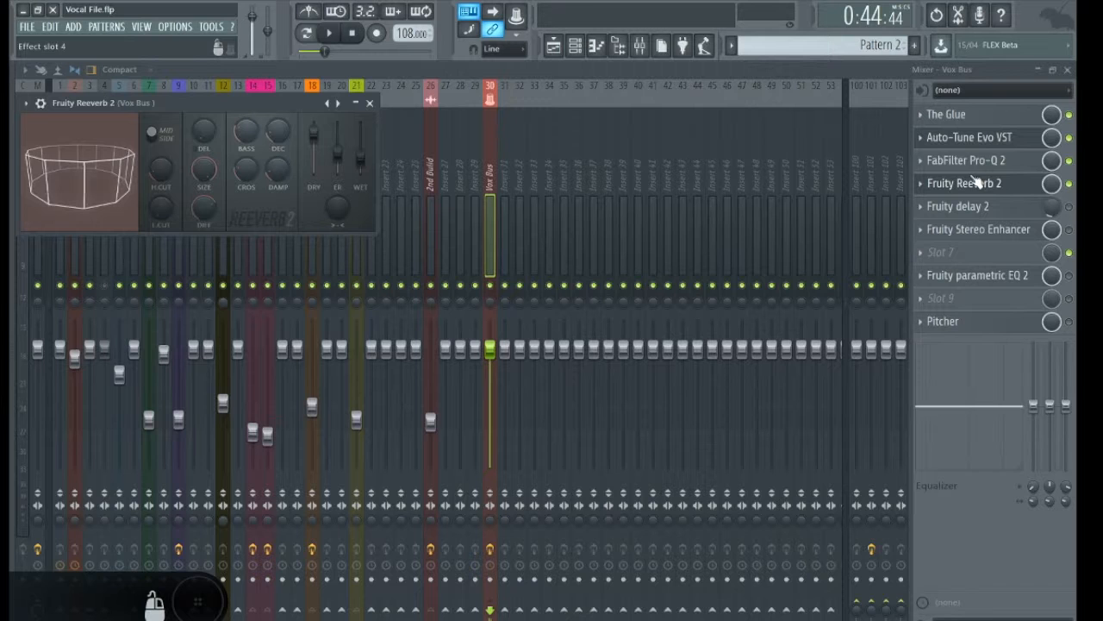
{"action": "left_click", "coordinate": [1069, 210]}
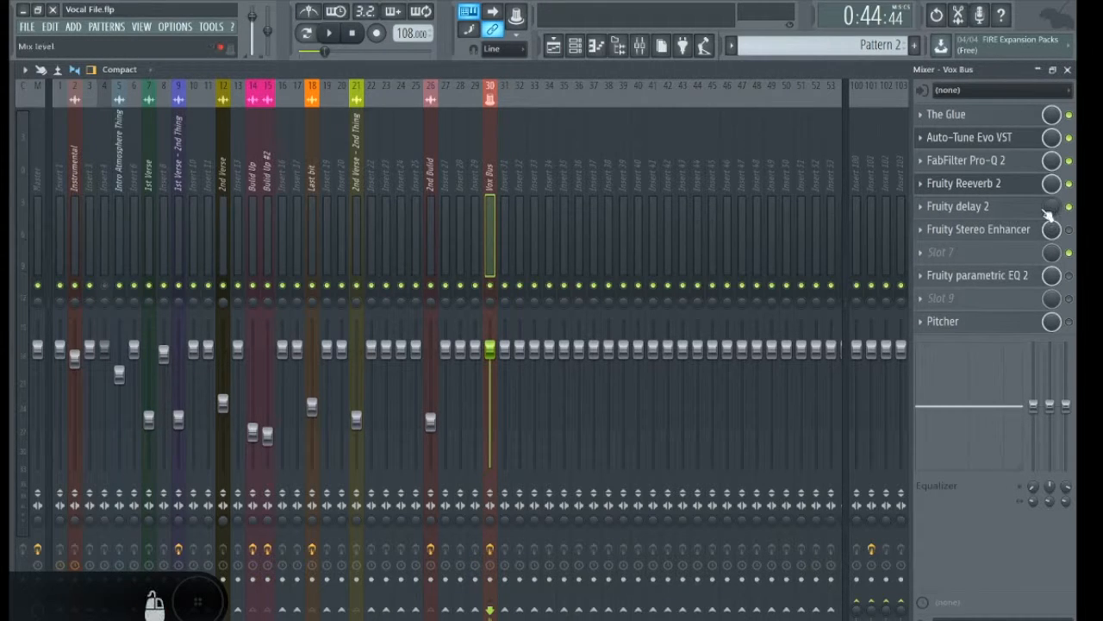
{"action": "left_click", "coordinate": [1042, 213]}
{"action": "left_click", "coordinate": [1043, 213]}
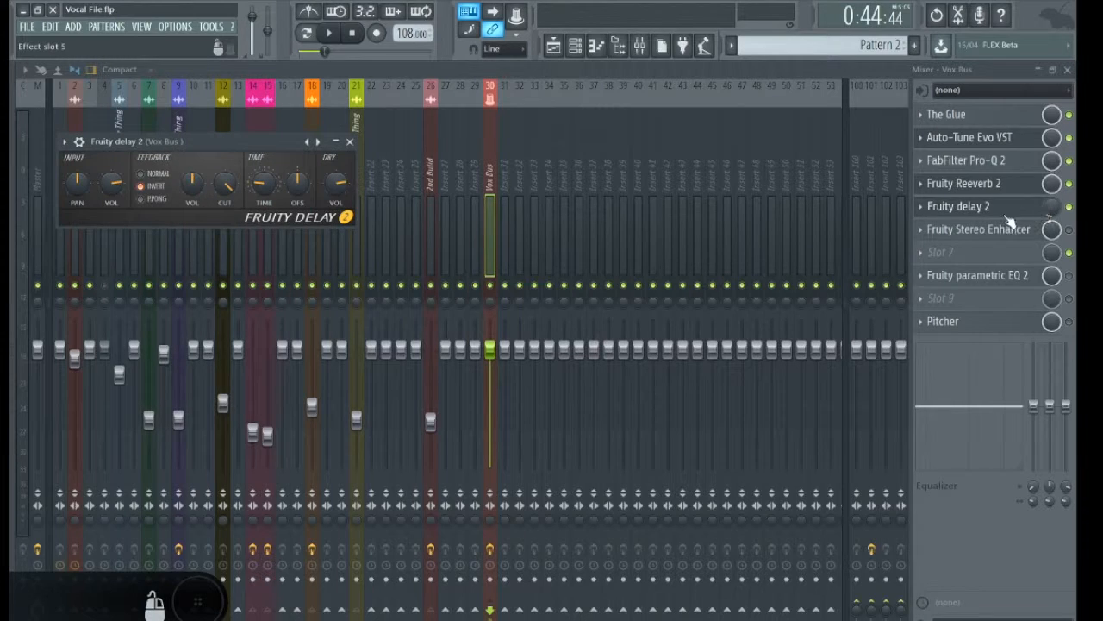
{"action": "left_click", "coordinate": [156, 189]}
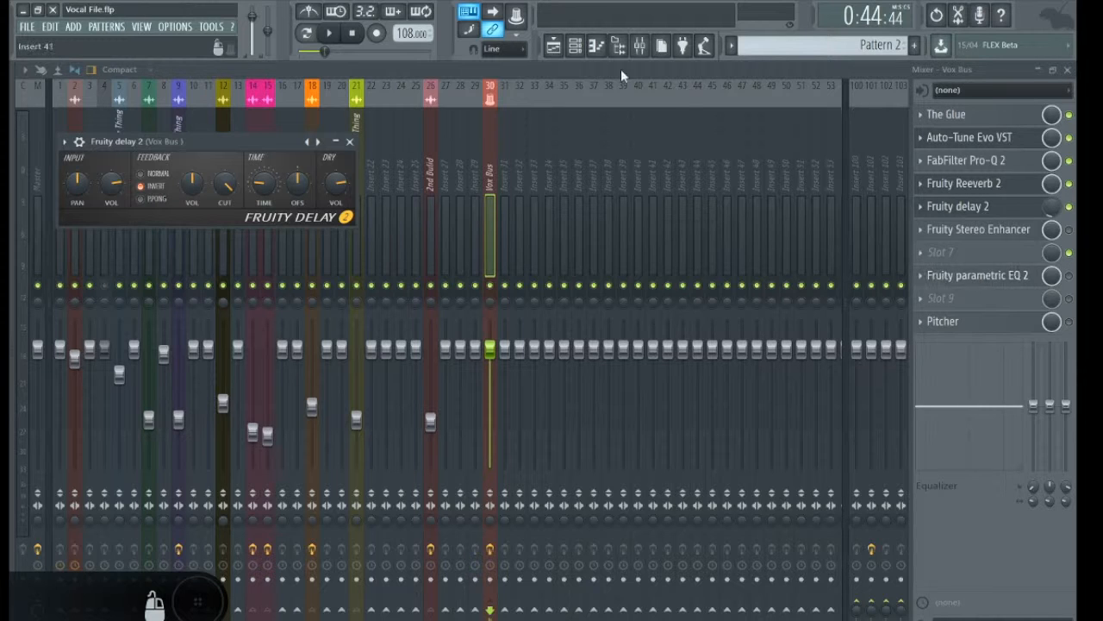
Play the vocals over the instrumental with Fruity delay 2 active, watching the Vox Bus in the mixer
{"action": "left_click", "coordinate": [552, 47]}
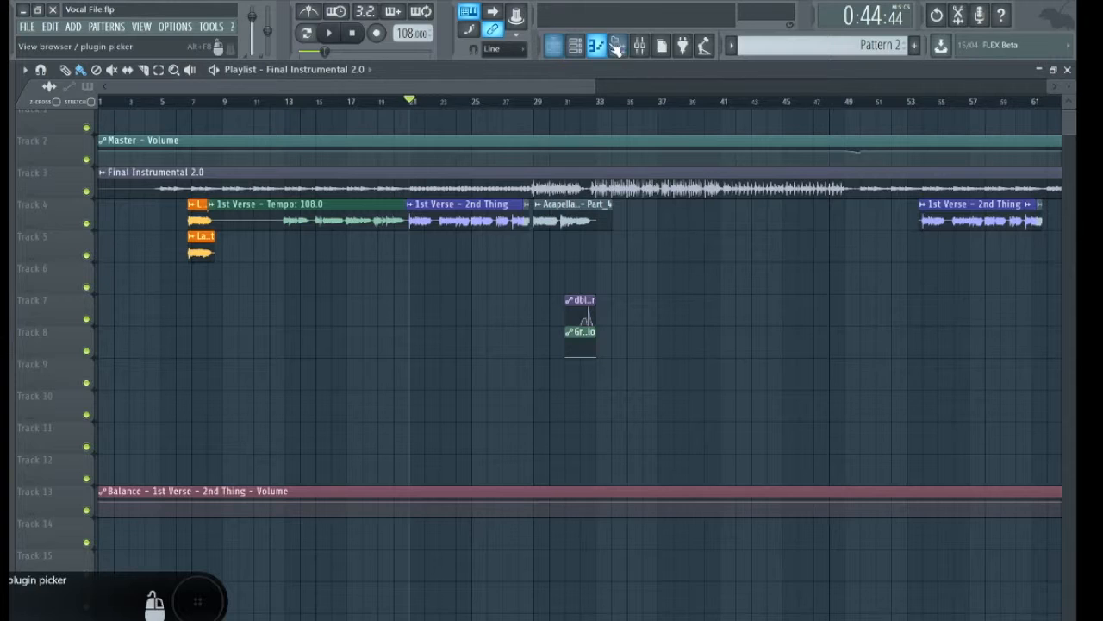
{"action": "left_click", "coordinate": [640, 48]}
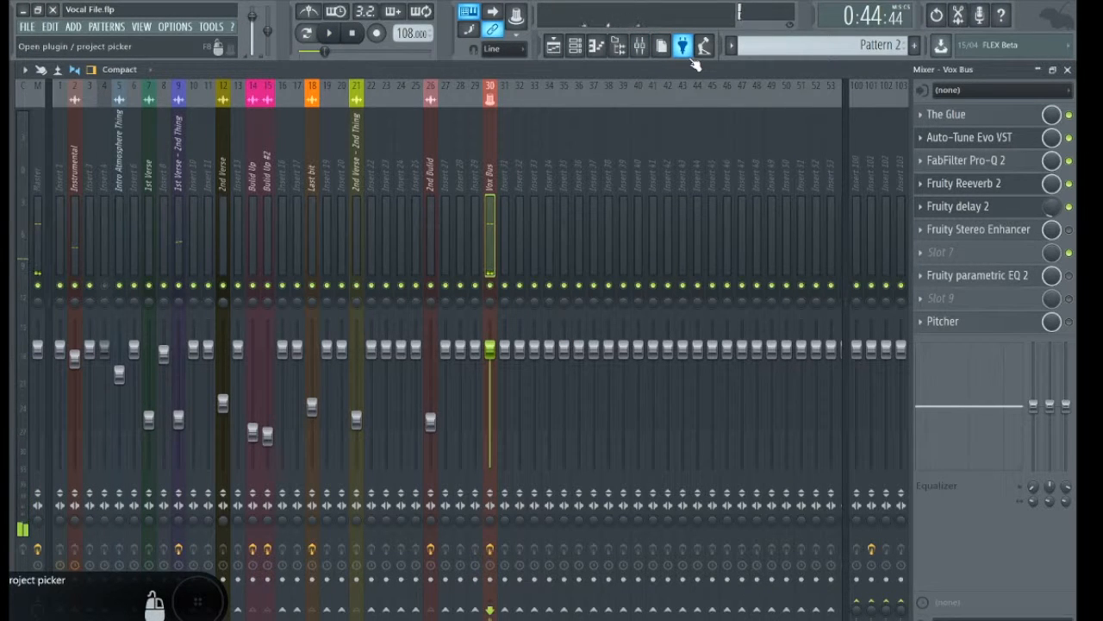
{"action": "key", "text": "space"}
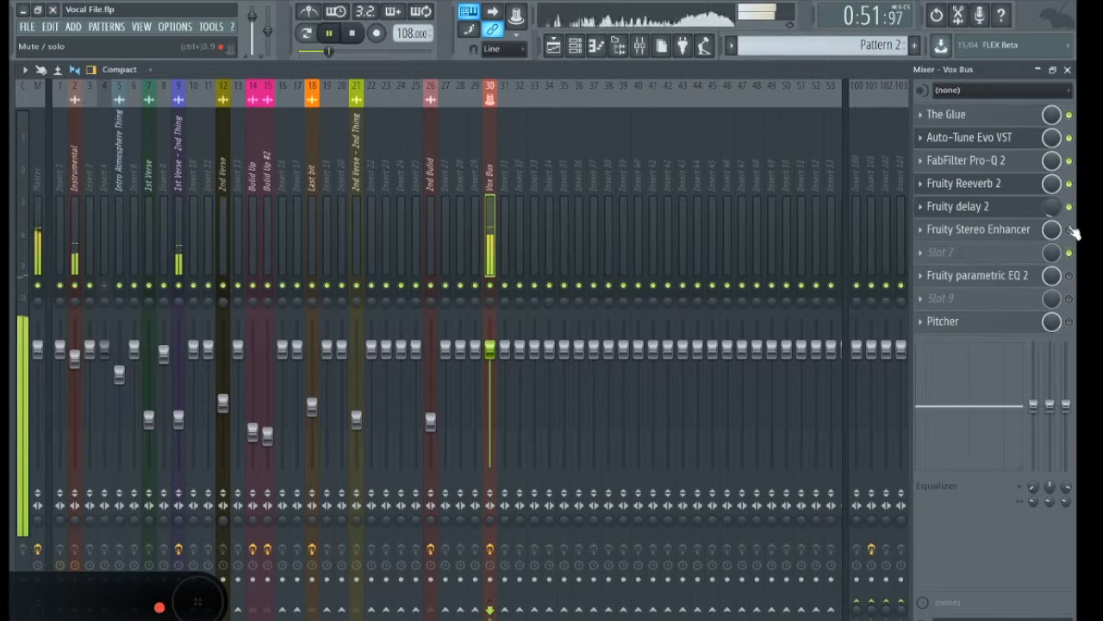
Inspect Fruity Stereo Enhancer's window on the Vox Bus, check the playback position in the playlist, and stop playback
{"action": "left_click", "coordinate": [1040, 233]}
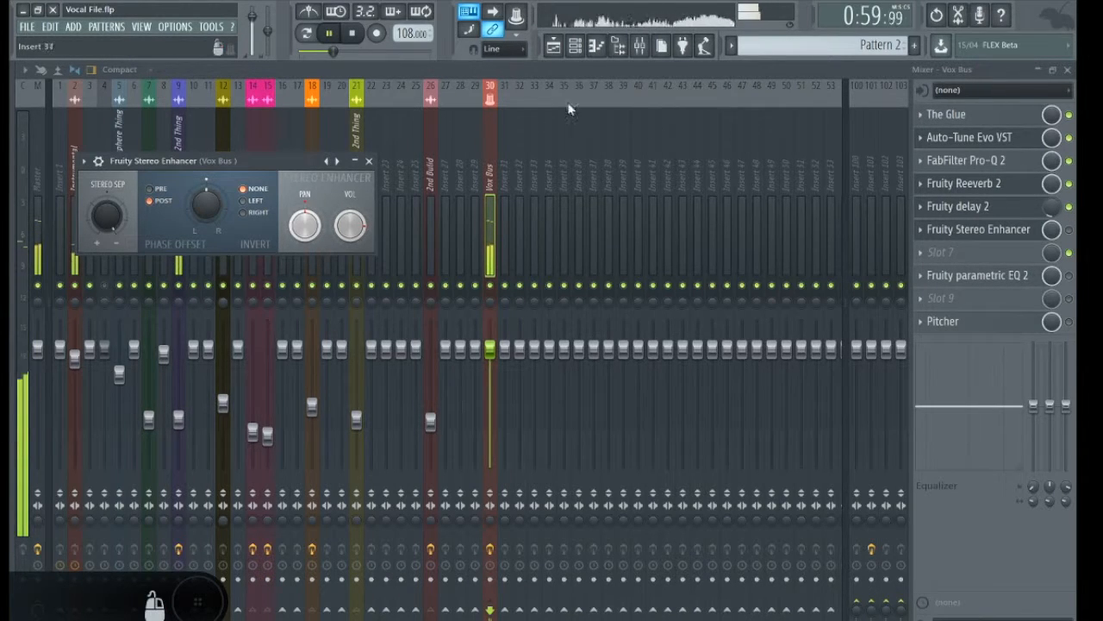
{"action": "left_click", "coordinate": [553, 46]}
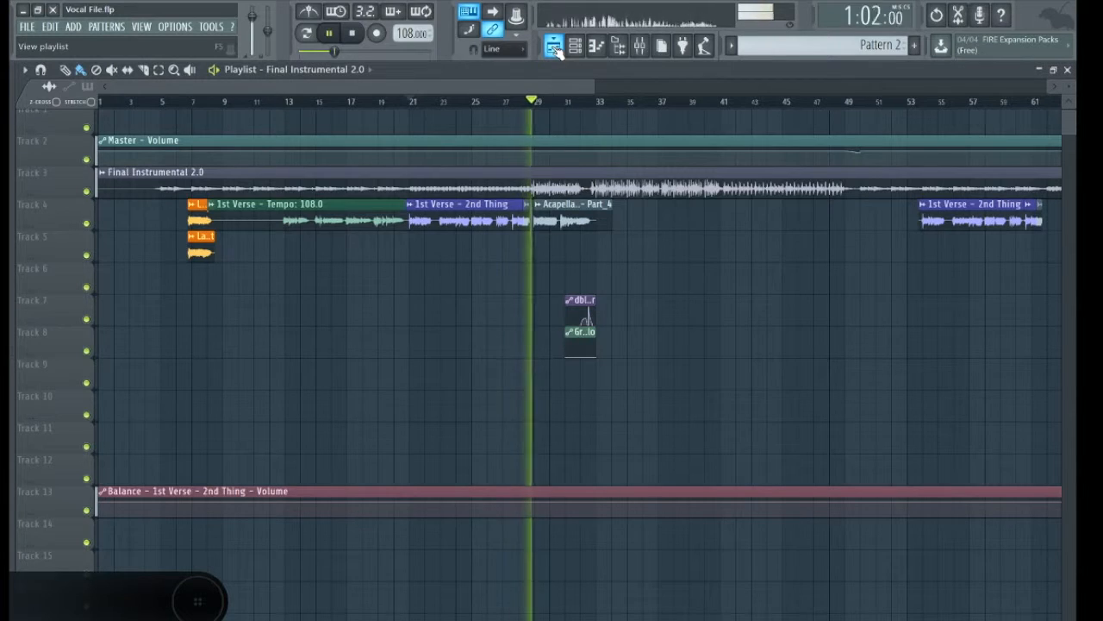
{"action": "key", "text": "space"}
{"action": "left_click", "coordinate": [640, 46]}
{"action": "left_click", "coordinate": [642, 47]}
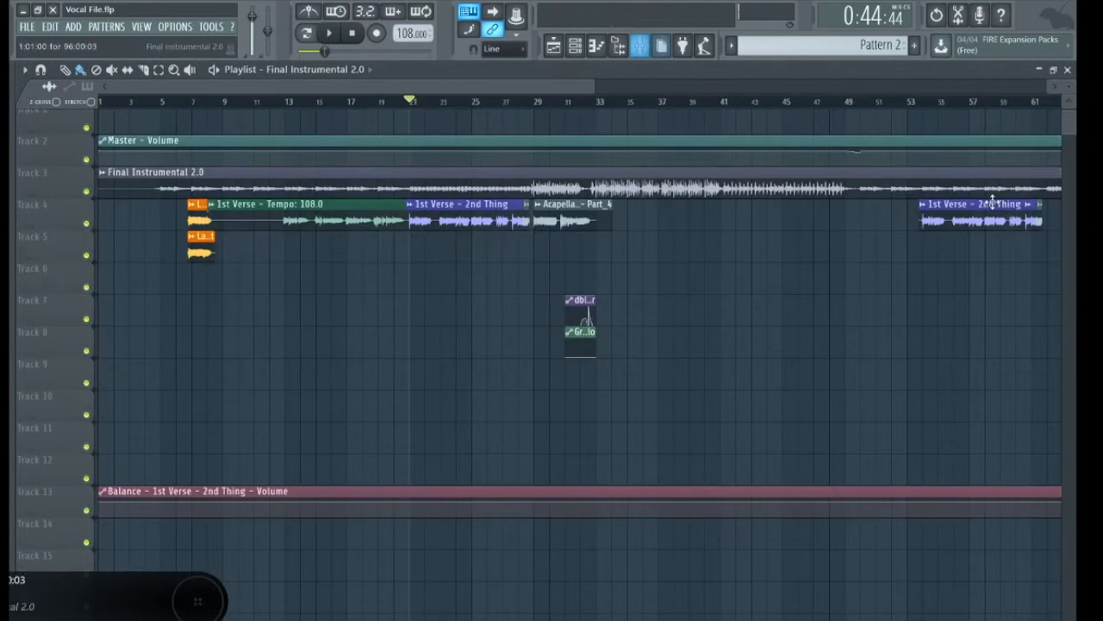
Enable Fruity Stereo Enhancer on the Vox Bus, check its stereo separation control, and close the open plugin windows
{"action": "left_click", "coordinate": [641, 48]}
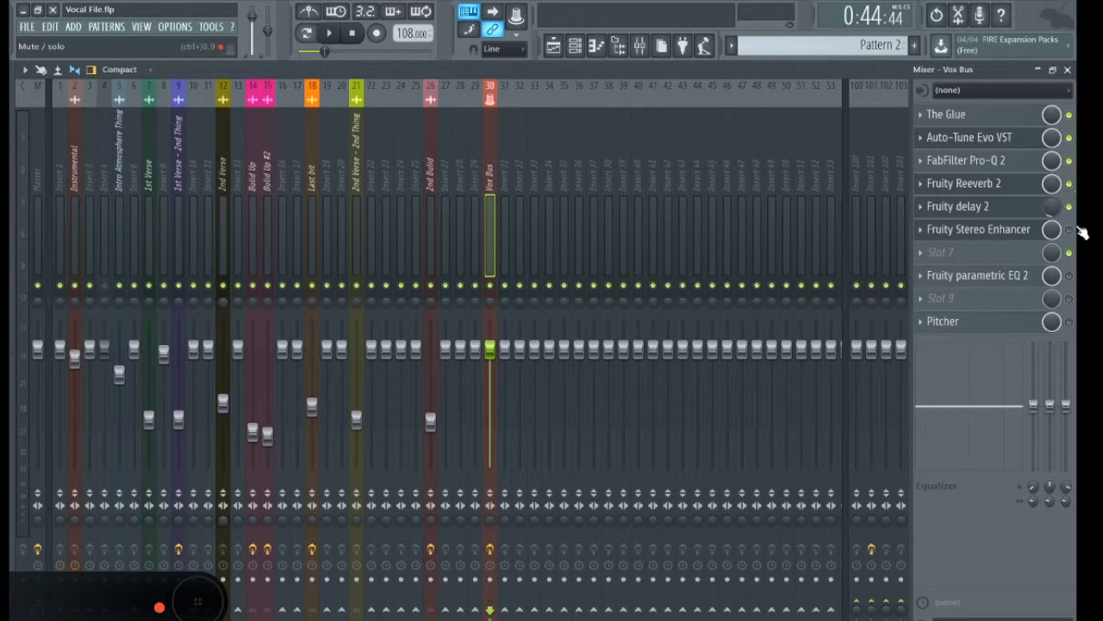
{"action": "left_click", "coordinate": [1016, 242]}
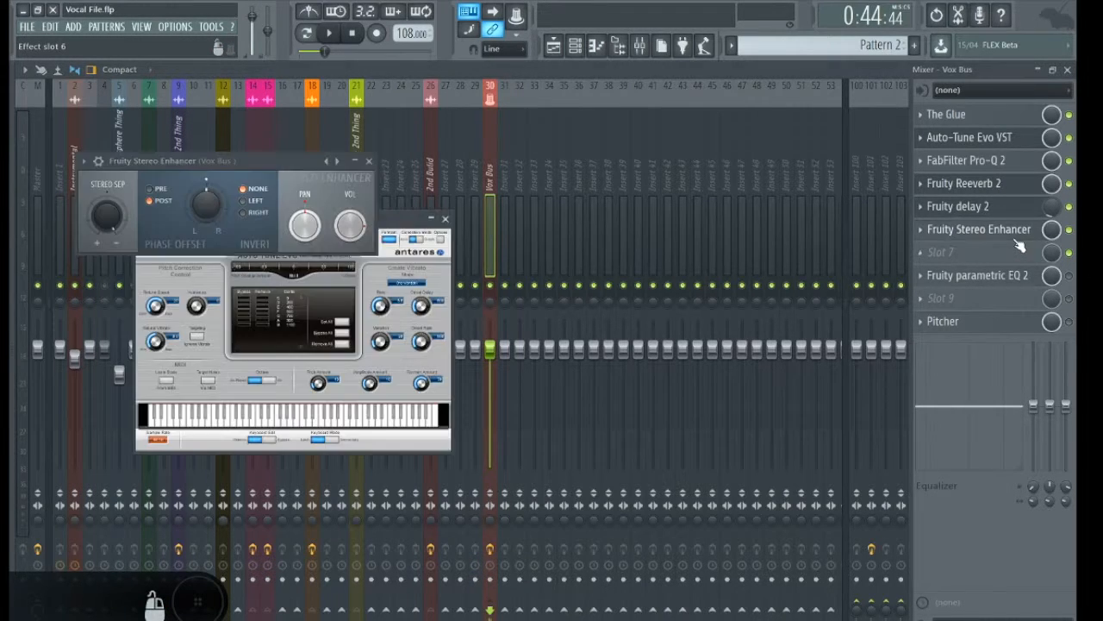
{"action": "mouse_move", "coordinate": [116, 225]}
{"action": "left_mouse_down"}
{"action": "mouse_move", "coordinate": [115, 245]}
{"action": "mouse_move", "coordinate": [115, 225]}
{"action": "left_mouse_up"}
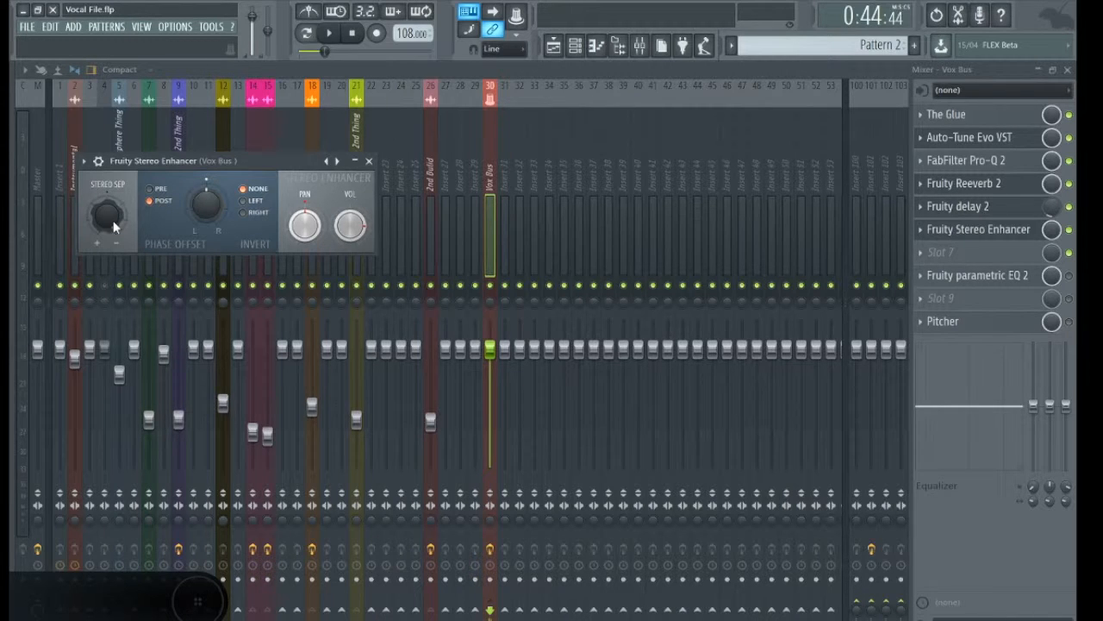
{"action": "mouse_move", "coordinate": [114, 226]}
{"action": "left_mouse_down"}
{"action": "mouse_move", "coordinate": [114, 258]}
{"action": "mouse_move", "coordinate": [114, 207]}
{"action": "mouse_move", "coordinate": [114, 250]}
{"action": "mouse_move", "coordinate": [114, 222]}
{"action": "left_mouse_up"}
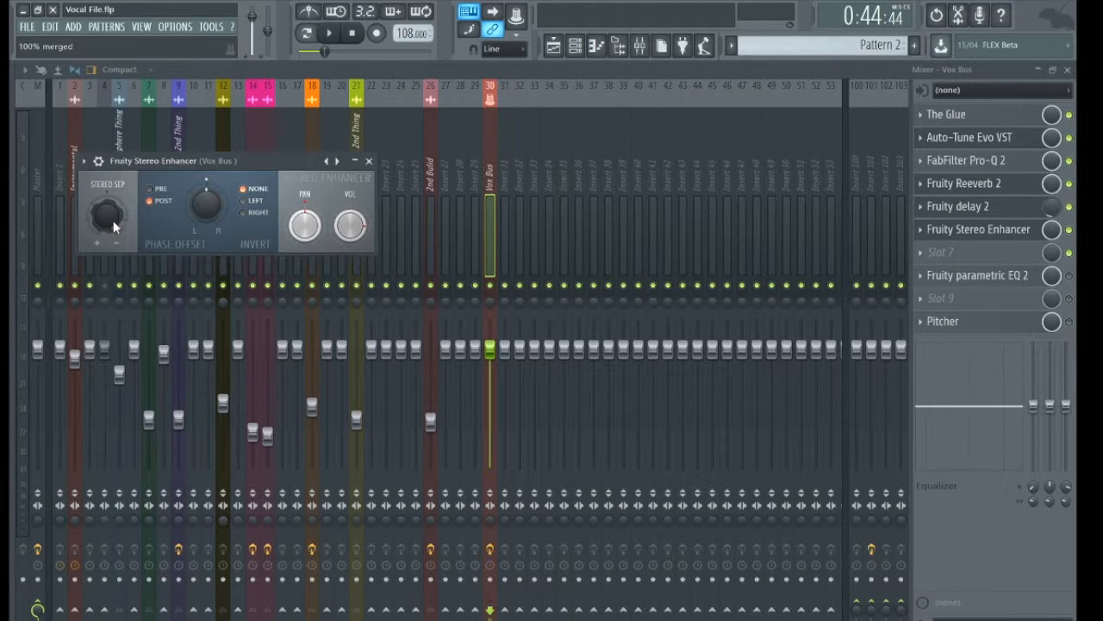
{"action": "left_click", "coordinate": [370, 161]}
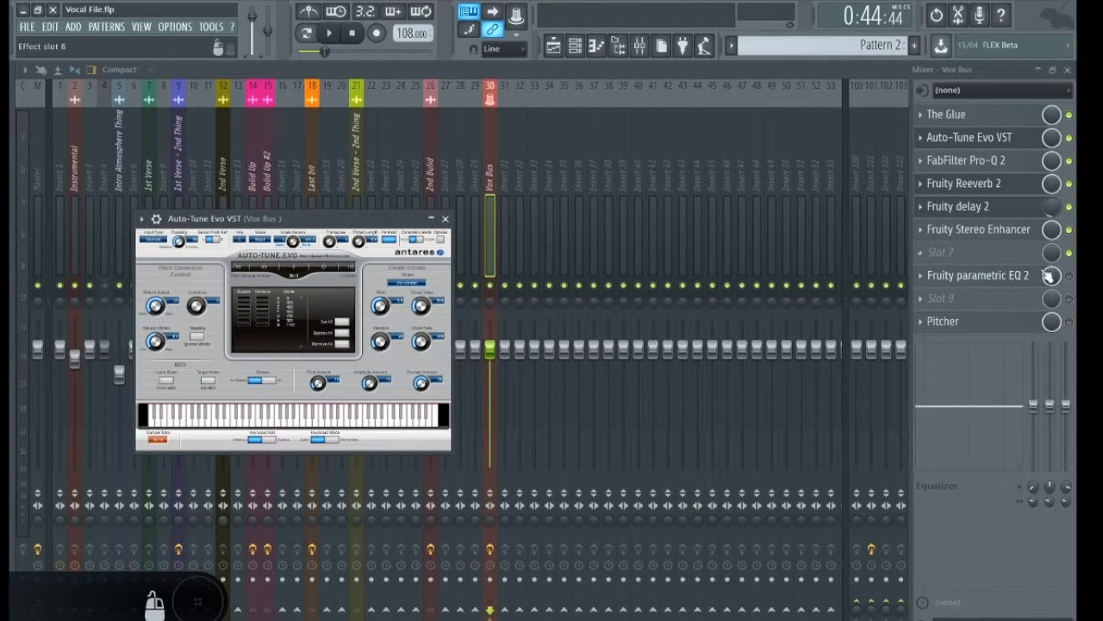
{"action": "left_click", "coordinate": [446, 219]}
Look over the vocal clips and instrumental along the whole playlist, from the intro to the song's end
{"action": "left_click", "coordinate": [567, 50]}
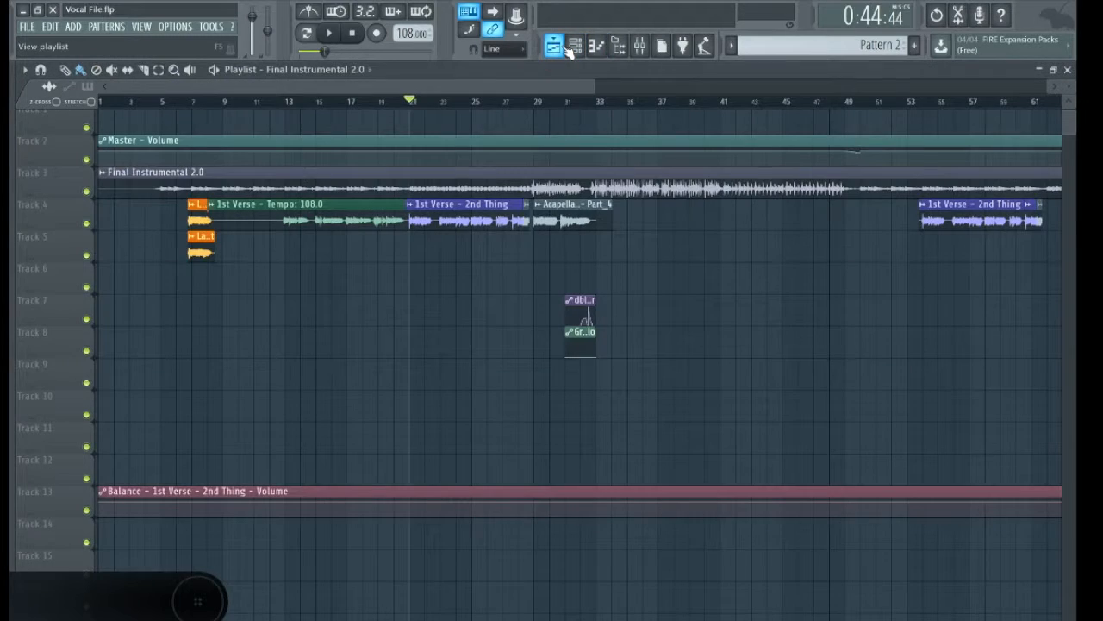
{"action": "left_click_drag", "start_coordinate": [335, 85], "coordinate": [668, 66]}
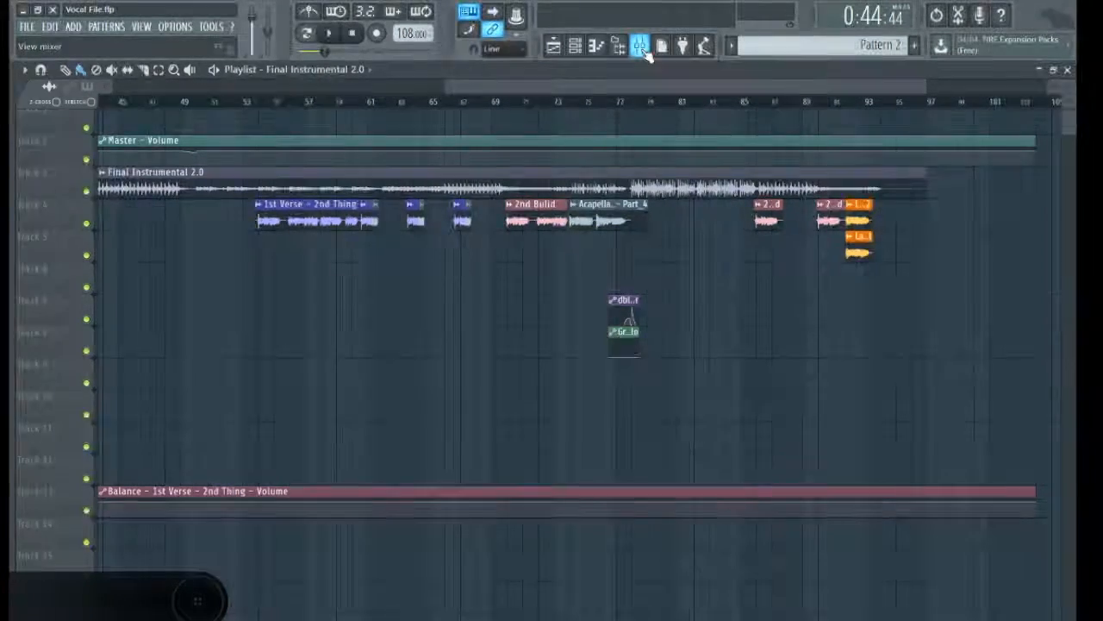
{"action": "left_click", "coordinate": [639, 46]}
{"action": "left_click", "coordinate": [561, 48]}
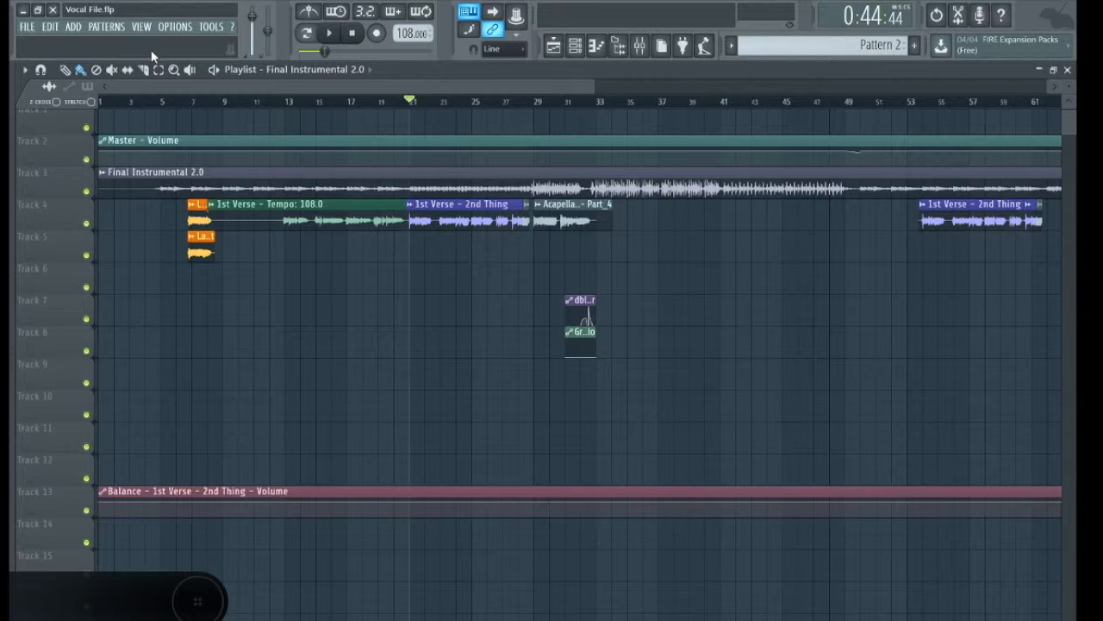
{"action": "left_click_drag", "start_coordinate": [297, 85], "coordinate": [409, 81]}
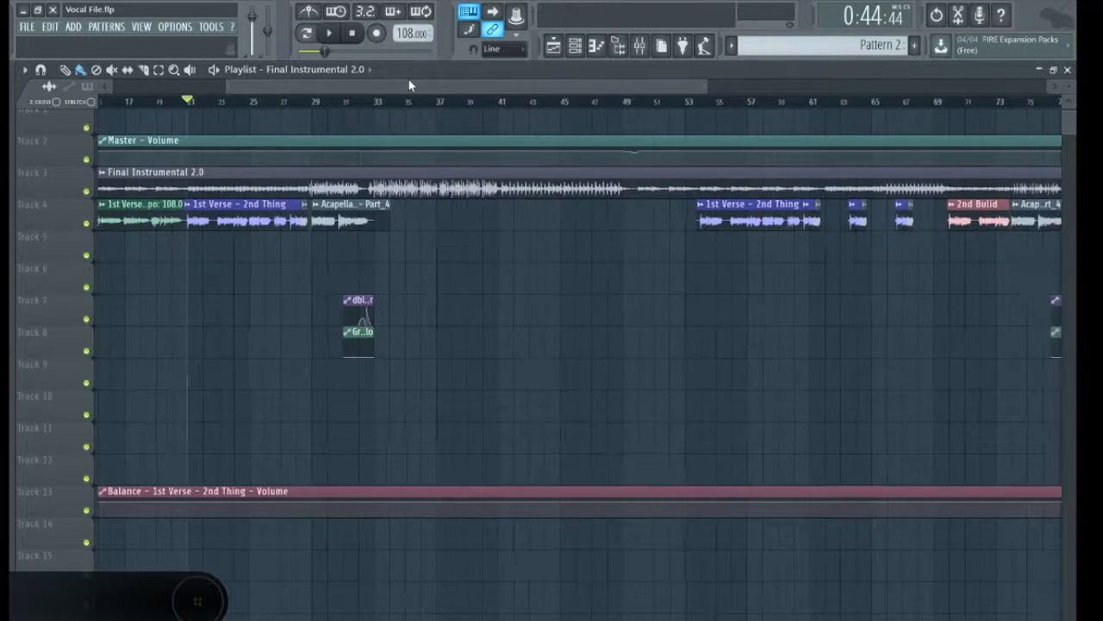
{"action": "left_click_drag", "start_coordinate": [658, 86], "coordinate": [551, 86]}
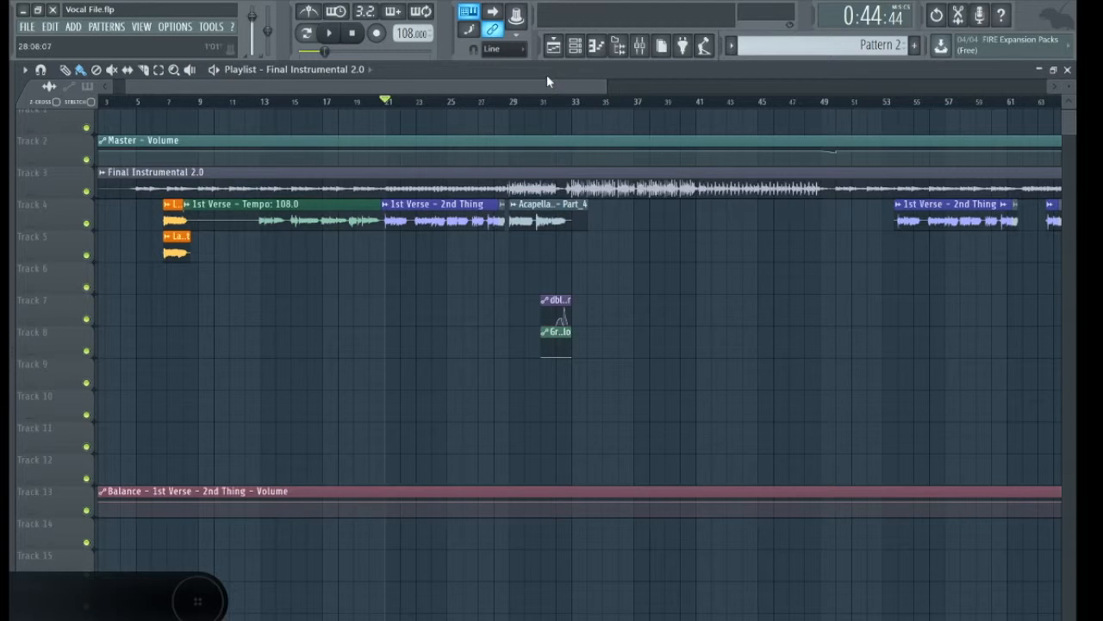
{"action": "left_click_drag", "start_coordinate": [809, 97], "coordinate": [895, 93]}
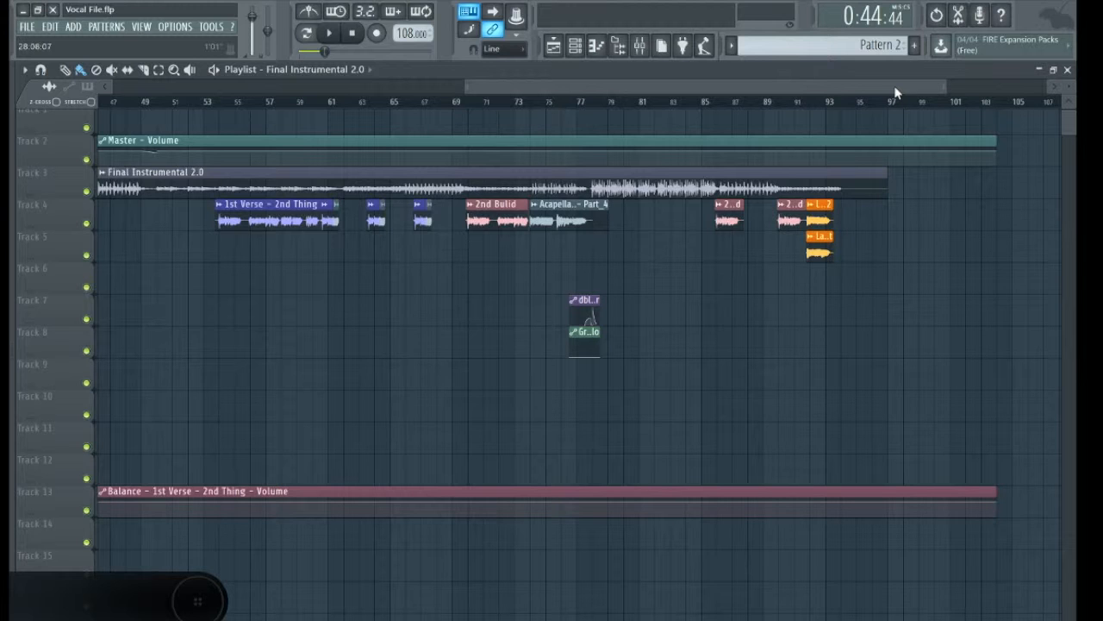
{"action": "left_click_drag", "start_coordinate": [895, 93], "coordinate": [319, 86]}
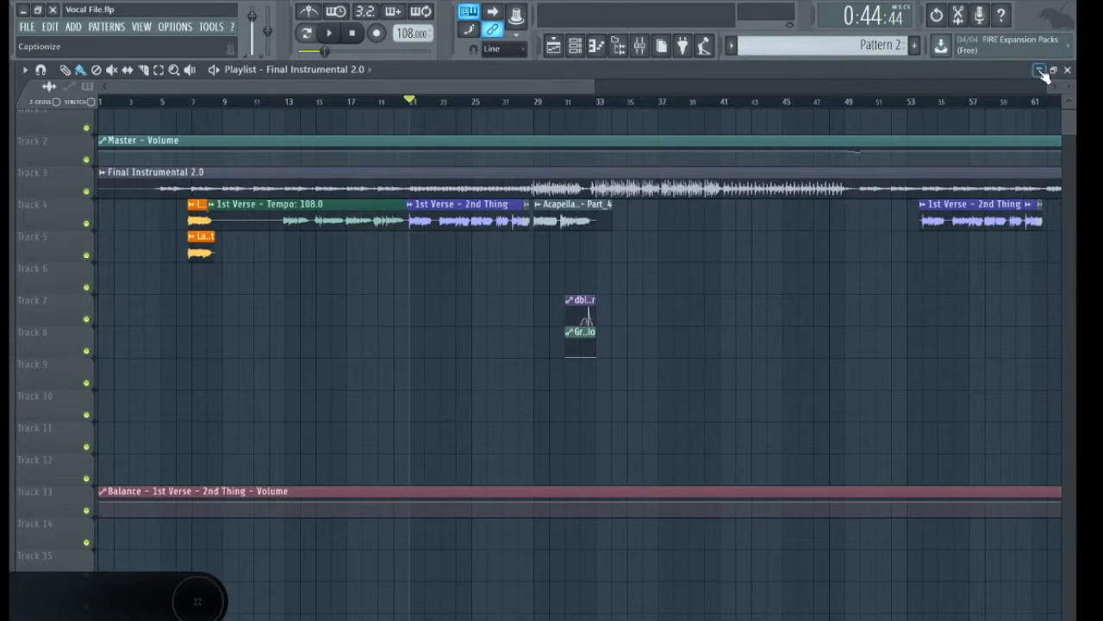
Mute Track 3's instrumental and play the Acapella Part_4 vocal from bar 31 through the TapeStop automation
{"action": "left_click_drag", "start_coordinate": [595, 86], "coordinate": [447, 92]}
{"action": "left_click", "coordinate": [457, 101]}
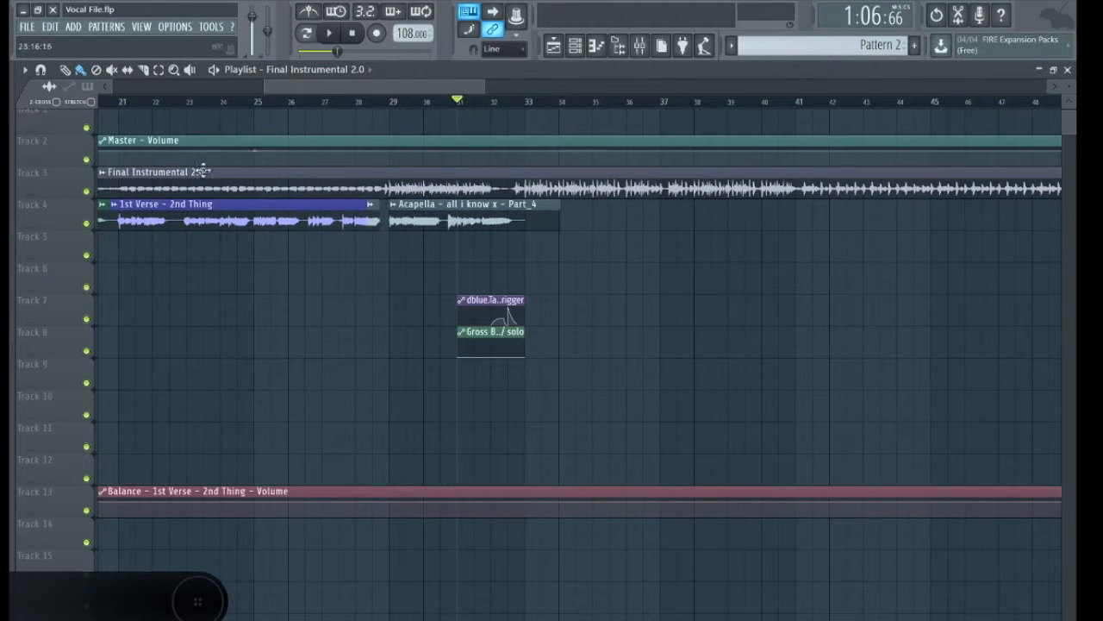
{"action": "left_click", "coordinate": [87, 191]}
{"action": "key", "text": "space"}
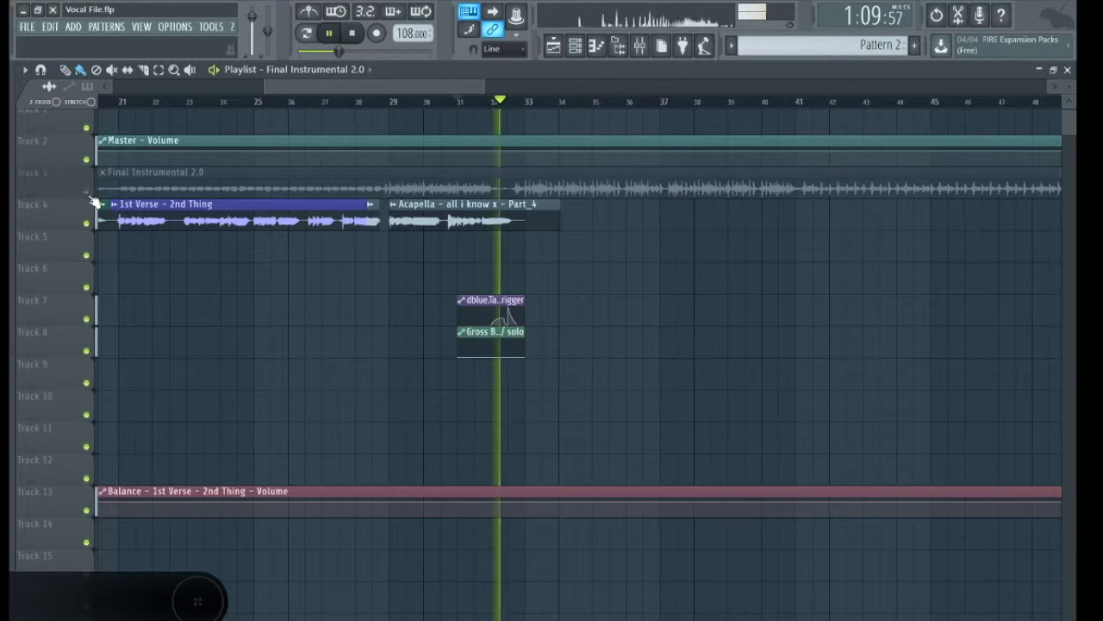
{"action": "key", "text": "space"}
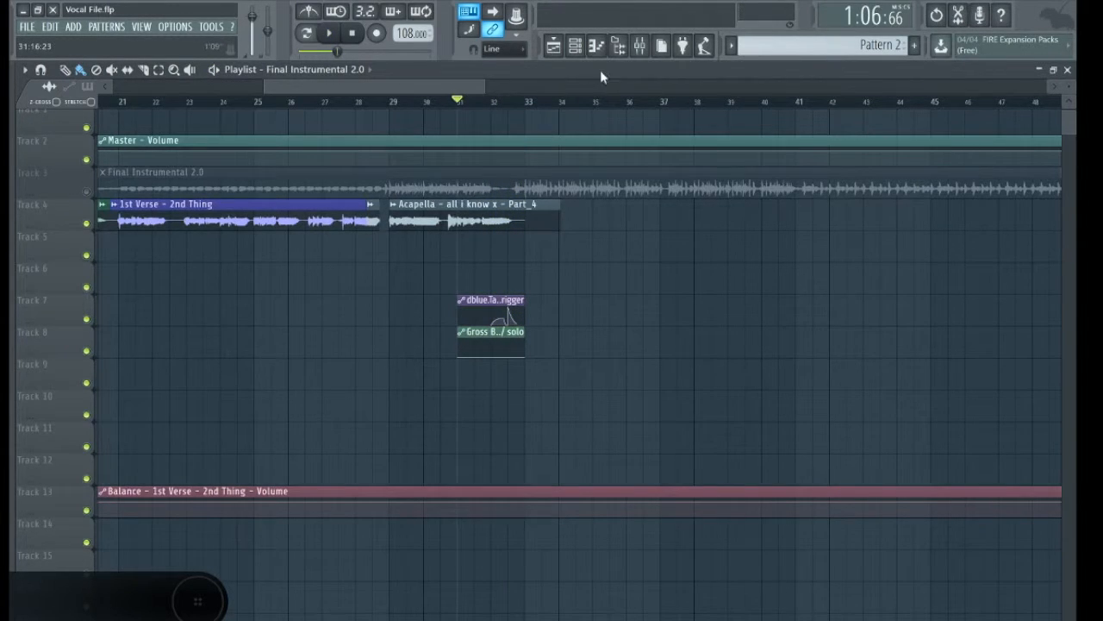
Go to the 1st Verse - 2nd Thing mixer track and inspect its effect slots, including Fruity Balance
{"action": "left_click", "coordinate": [640, 55]}
{"action": "left_click_drag", "start_coordinate": [329, 193], "coordinate": [259, 180]}
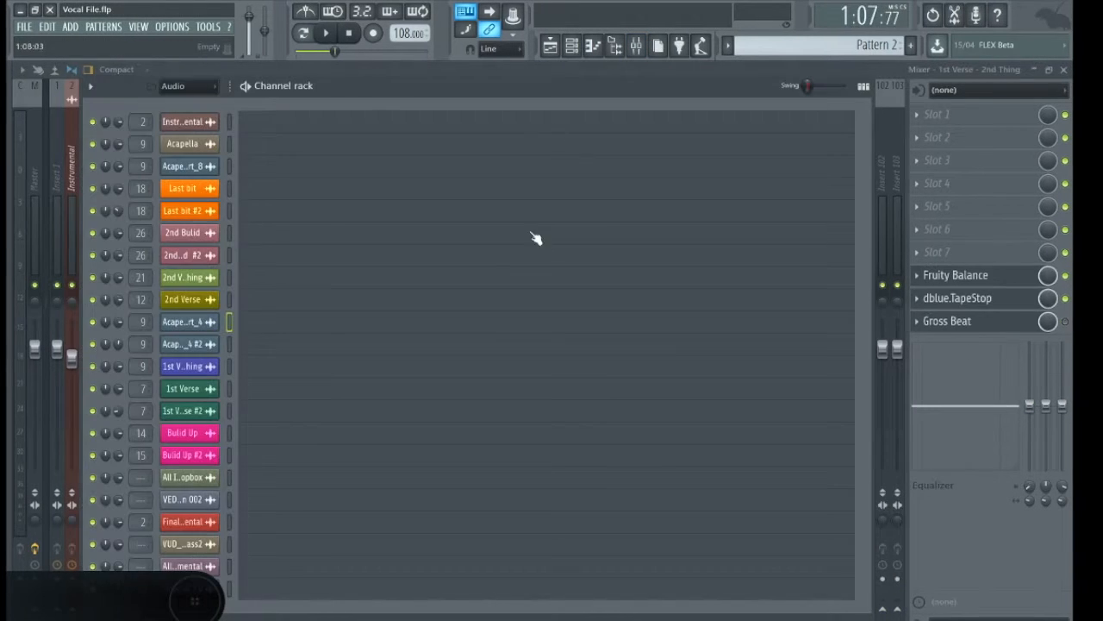
{"action": "left_click", "coordinate": [553, 55]}
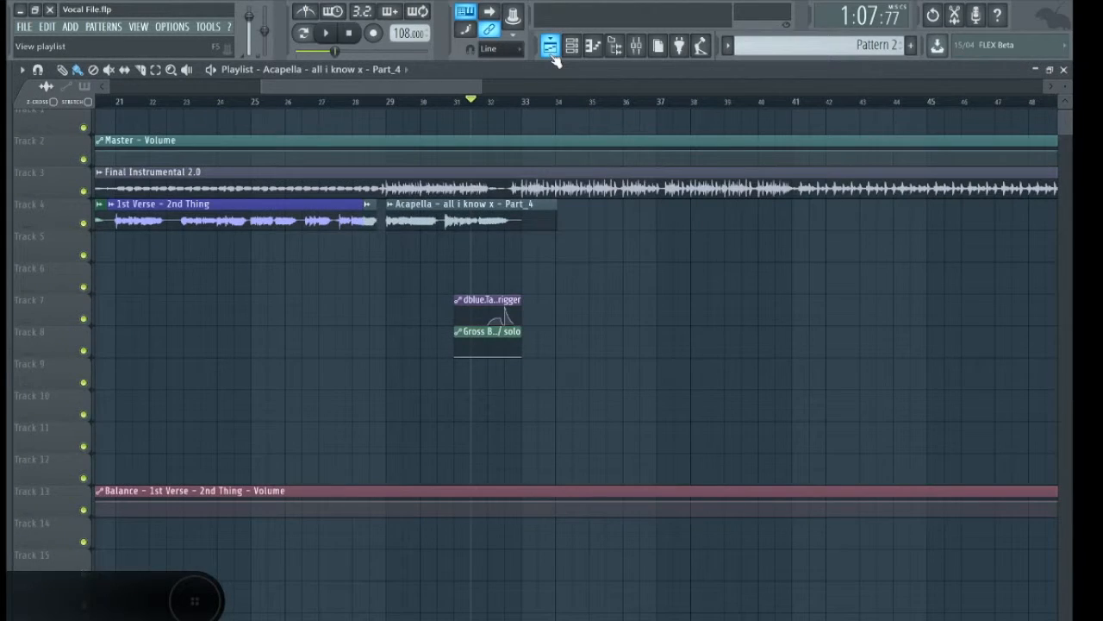
{"action": "left_click", "coordinate": [638, 47]}
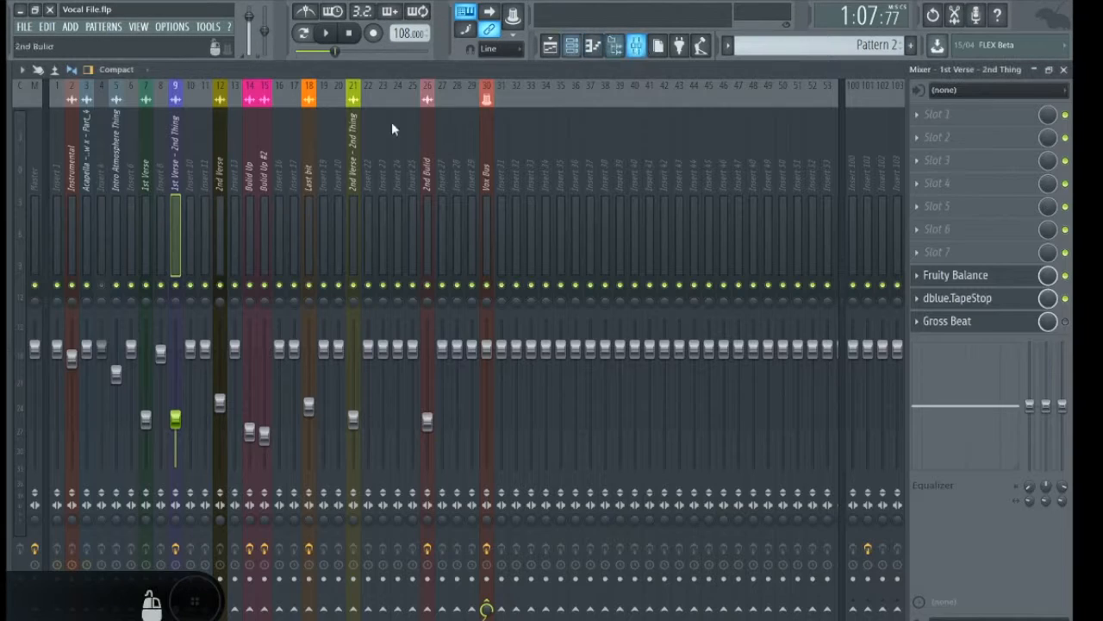
{"action": "left_click", "coordinate": [981, 325]}
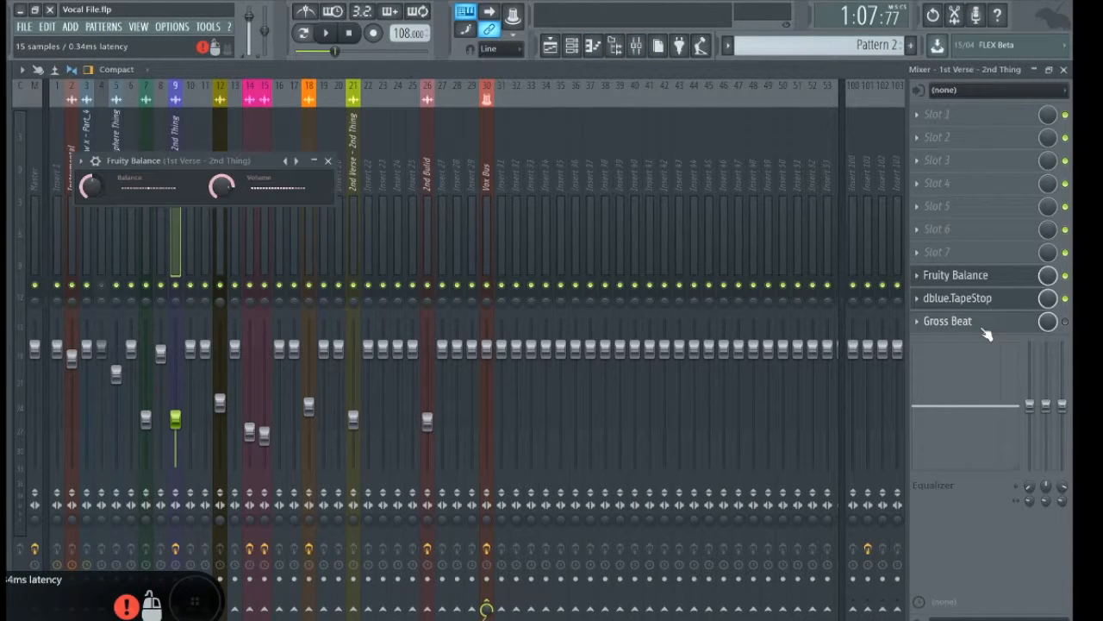
{"action": "left_click", "coordinate": [985, 324]}
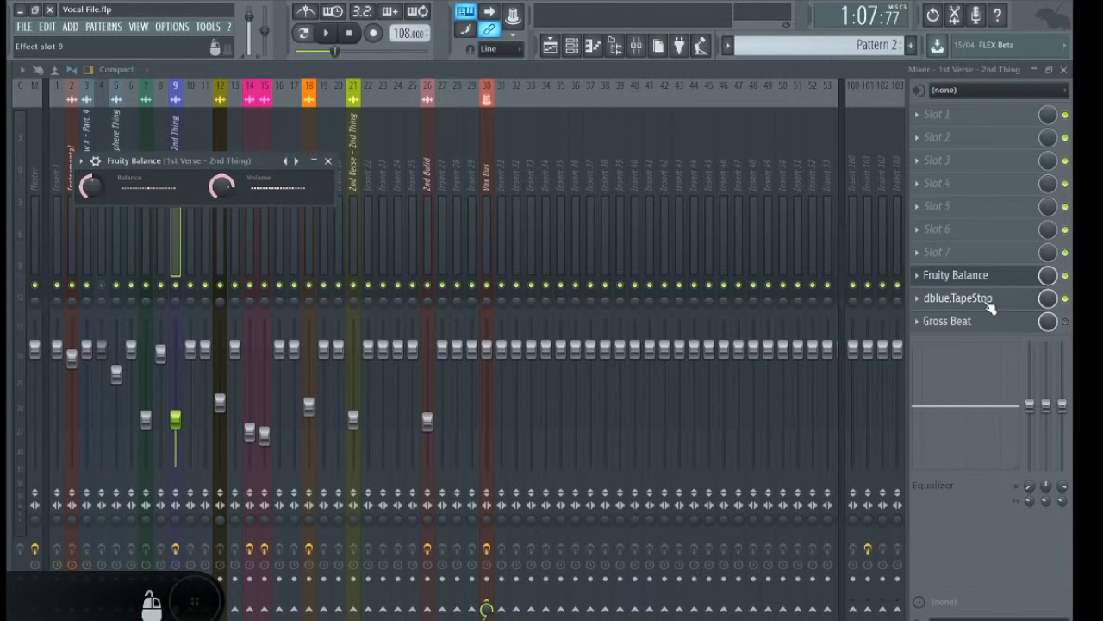
Open dblue.TapeStop on the 1st Verse - 2nd Thing track and watch its Trigger value during playback
{"action": "left_click", "coordinate": [990, 301]}
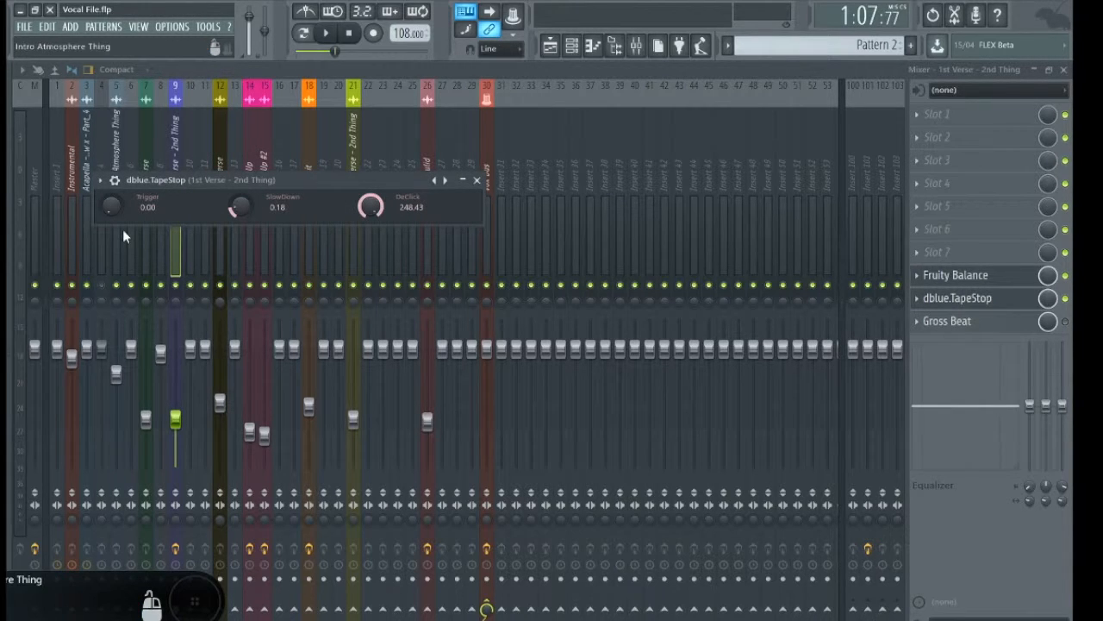
{"action": "key", "text": "space"}
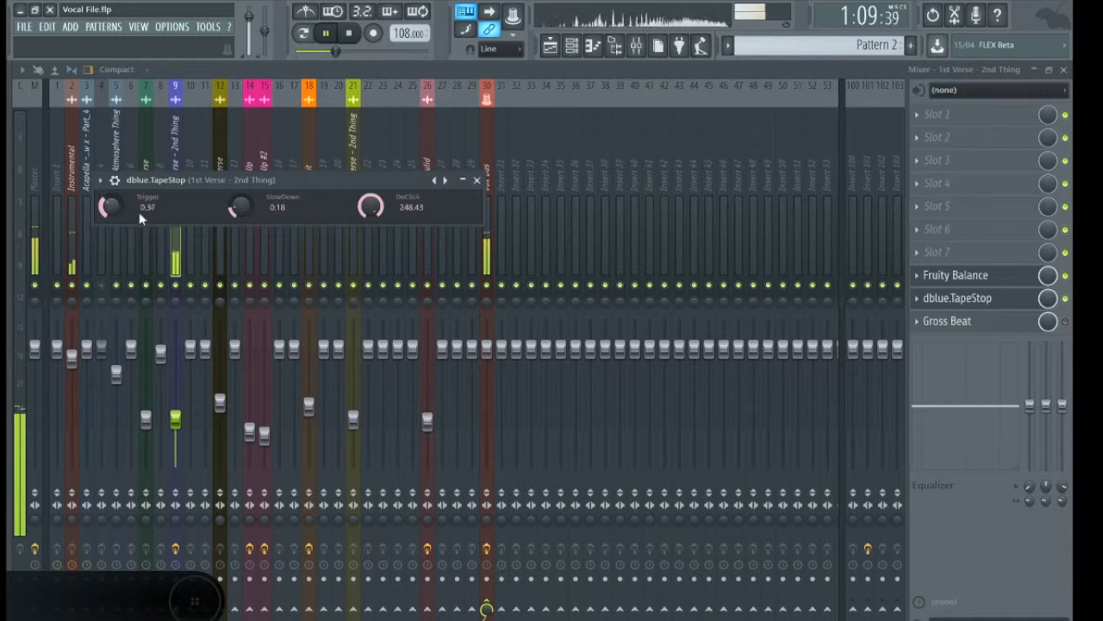
{"action": "key", "text": "space"}
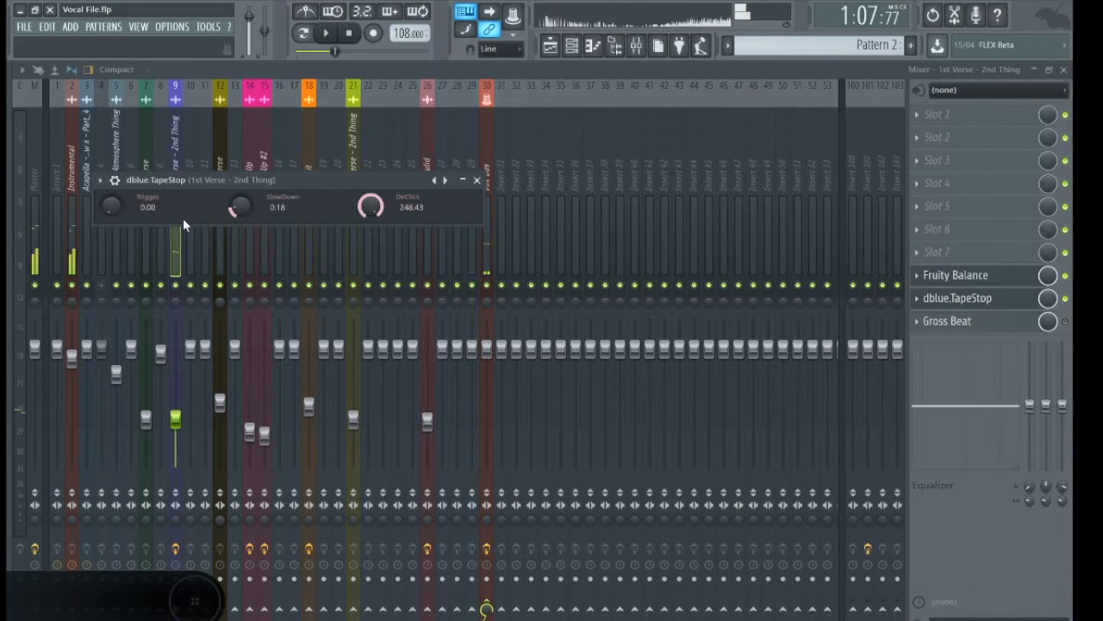
Play the playlist from about bar 32 to hear the tape-stop at the end of Acapella Part_4, and stop playback
{"action": "left_click", "coordinate": [552, 45]}
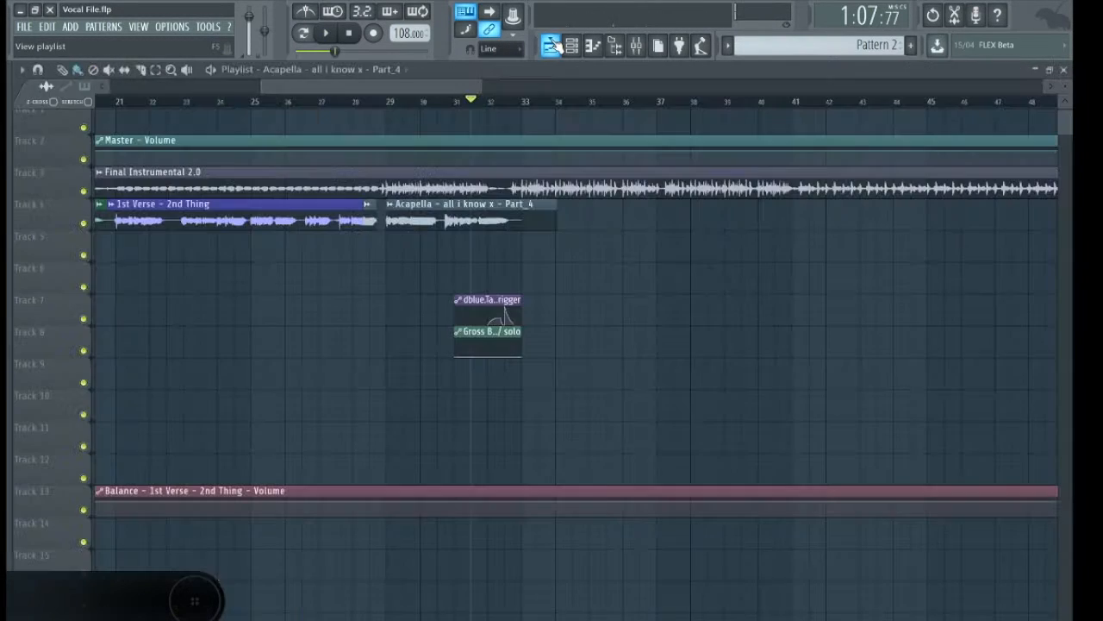
{"action": "left_click", "coordinate": [505, 102]}
{"action": "key", "text": "space"}
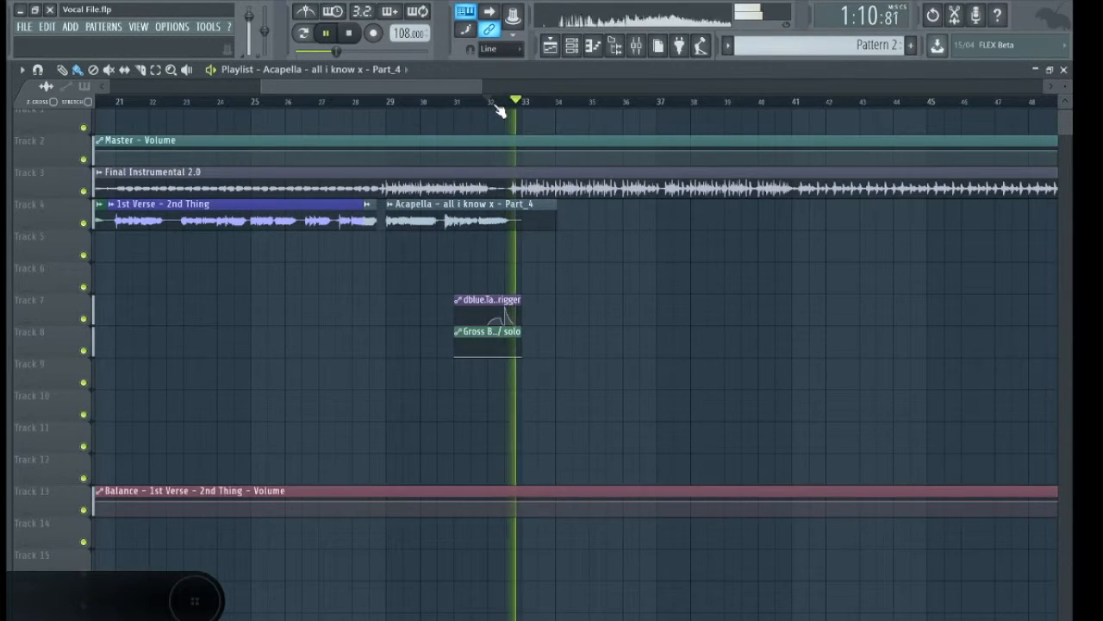
{"action": "left_click_drag", "start_coordinate": [462, 86], "coordinate": [342, 60]}
{"action": "key", "text": "space"}
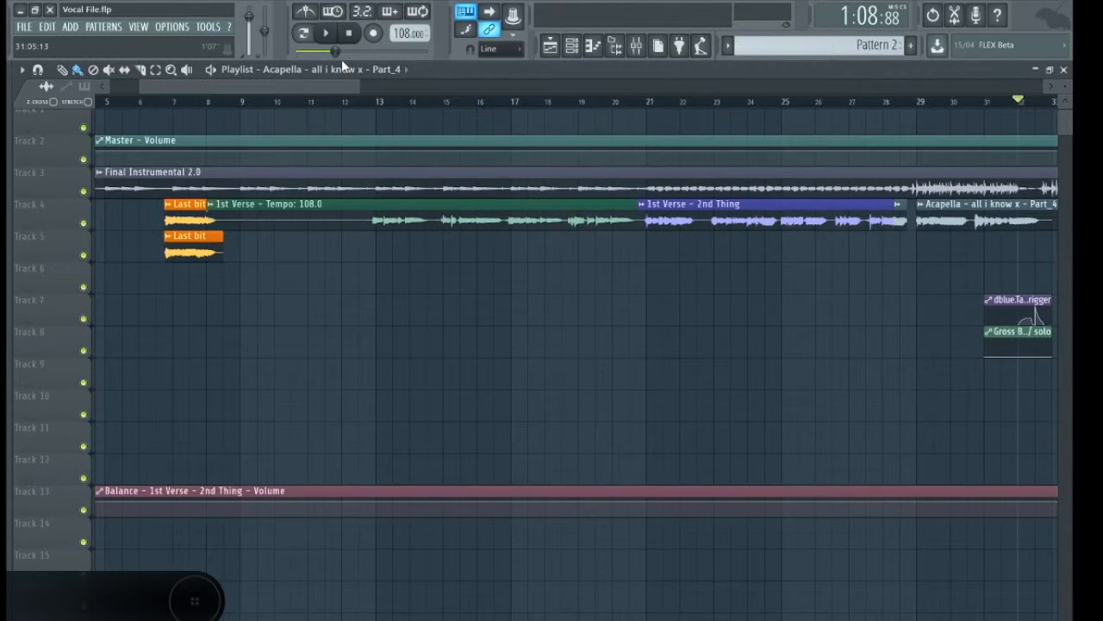
Show the whole arrangement and briefly play the second tape-stop passage around bar 77
{"action": "left_click_drag", "start_coordinate": [360, 86], "coordinate": [1036, 85]}
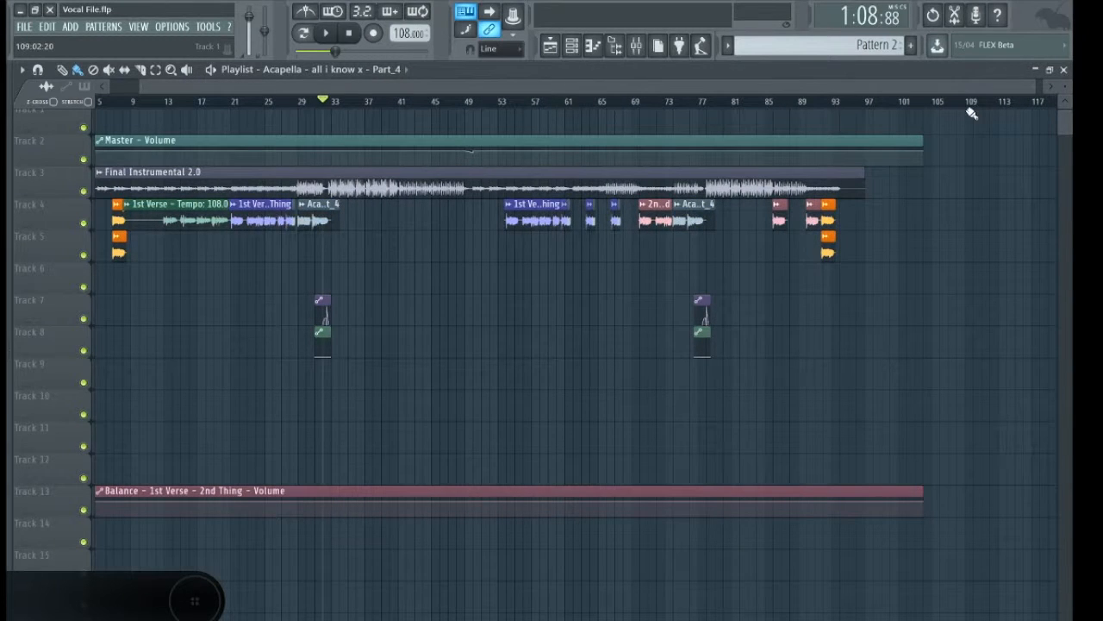
{"action": "left_click", "coordinate": [703, 104]}
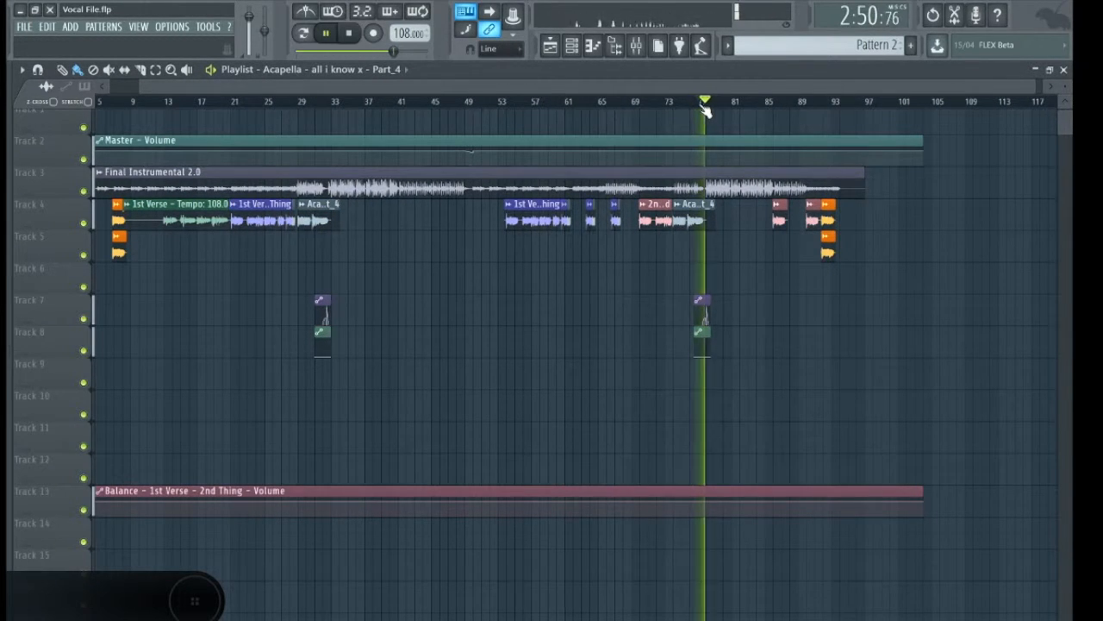
{"action": "key", "text": "space"}
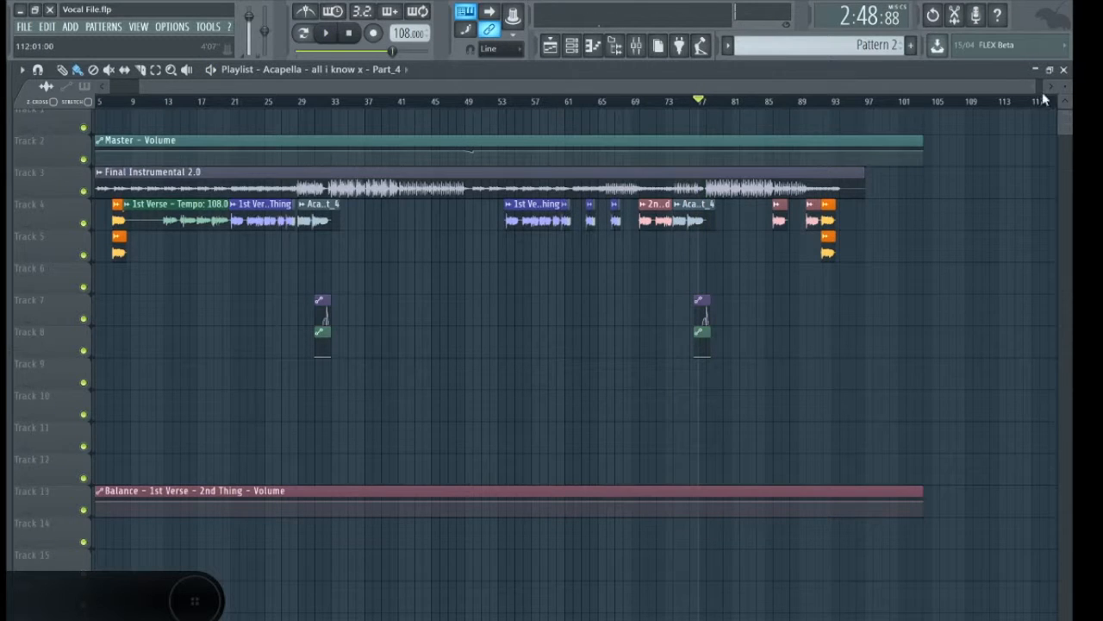
Play the intro's Last bit and Last bit #2 clips from about bar 6, and stop playback
{"action": "left_click_drag", "start_coordinate": [1034, 86], "coordinate": [286, 86]}
{"action": "left_click_drag", "start_coordinate": [145, 42], "coordinate": [87, 38]}
{"action": "left_click", "coordinate": [554, 101]}
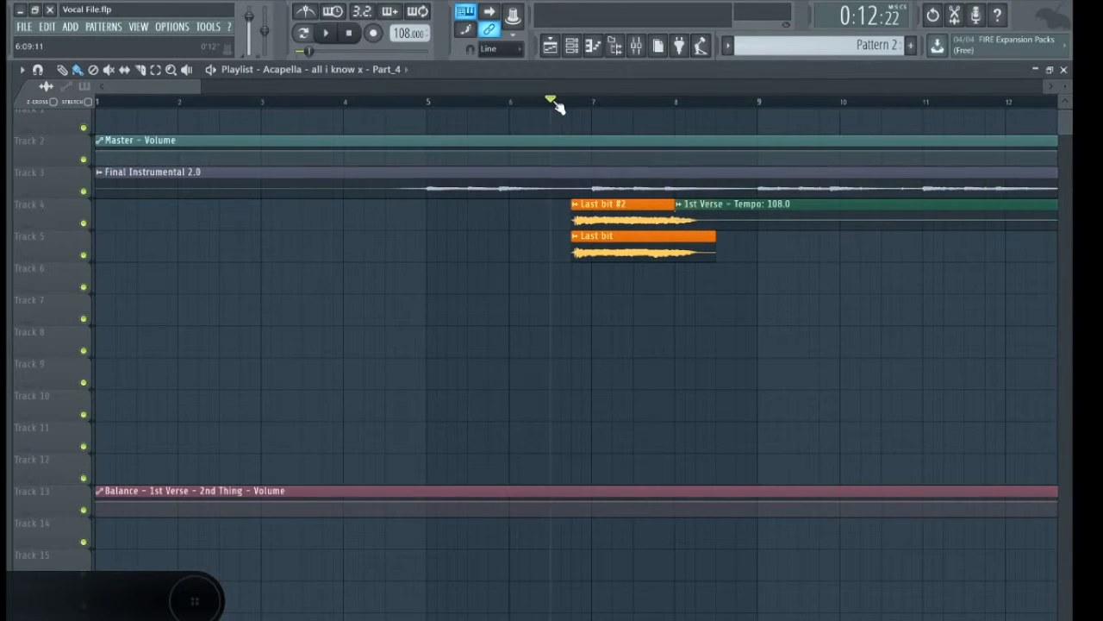
{"action": "key", "text": "space"}
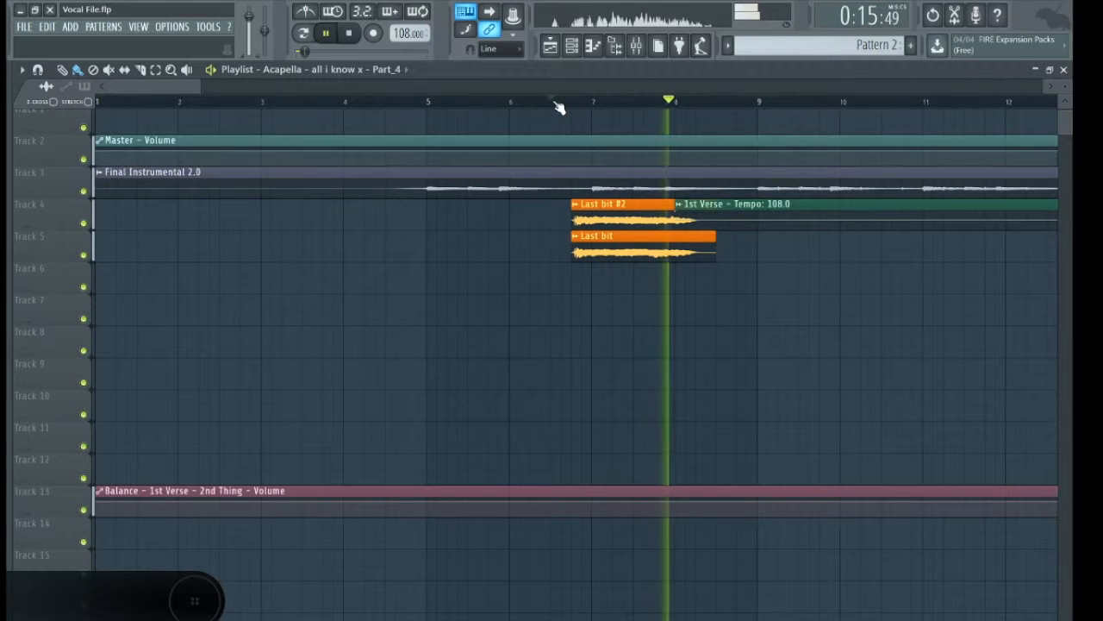
{"action": "key", "text": "space"}
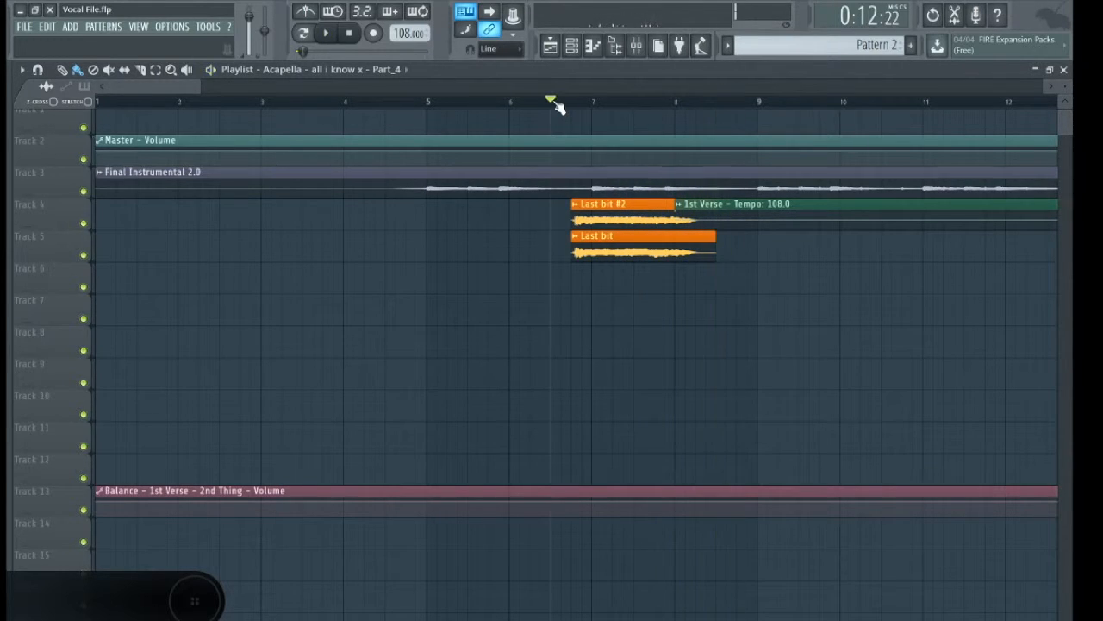
Play the 2nd Build section from about bar 71, jumping ahead to bars 74 and 76 in the Acapella Part_4 clip
{"action": "left_click_drag", "start_coordinate": [198, 85], "coordinate": [734, 89]}
{"action": "left_click", "coordinate": [743, 102]}
{"action": "left_click", "coordinate": [590, 109]}
{"action": "key", "text": "space"}
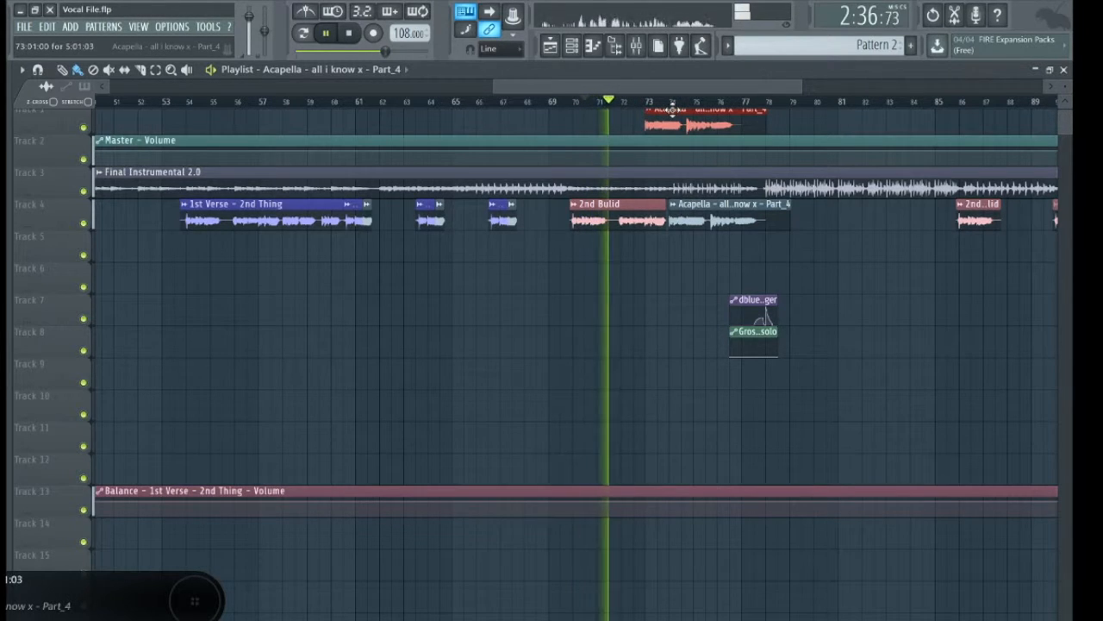
{"action": "left_click", "coordinate": [694, 104]}
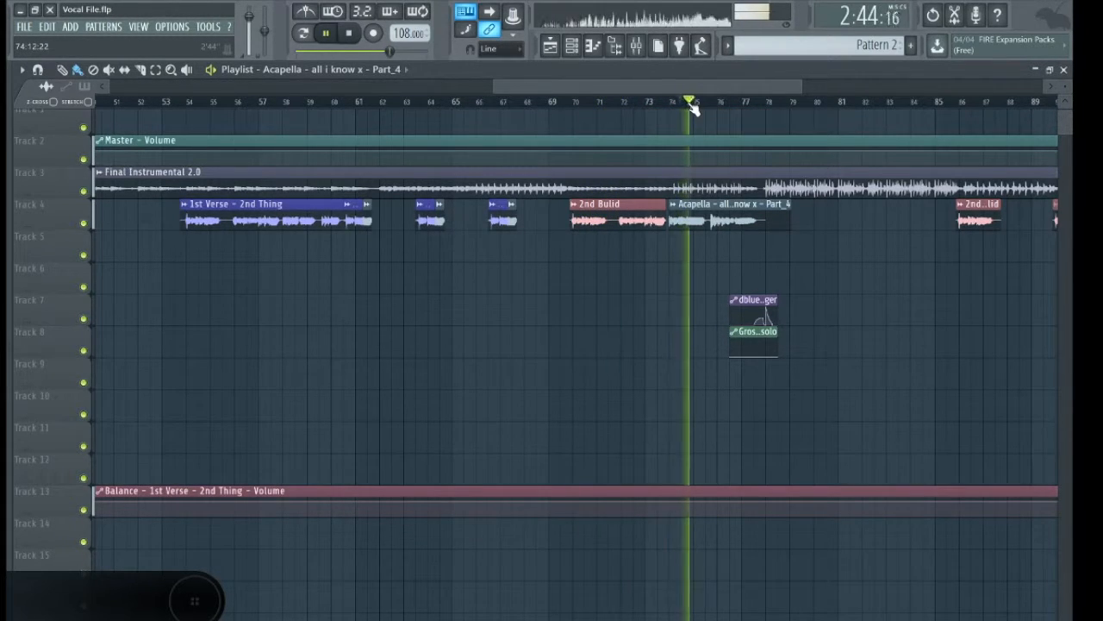
{"action": "left_click", "coordinate": [728, 104]}
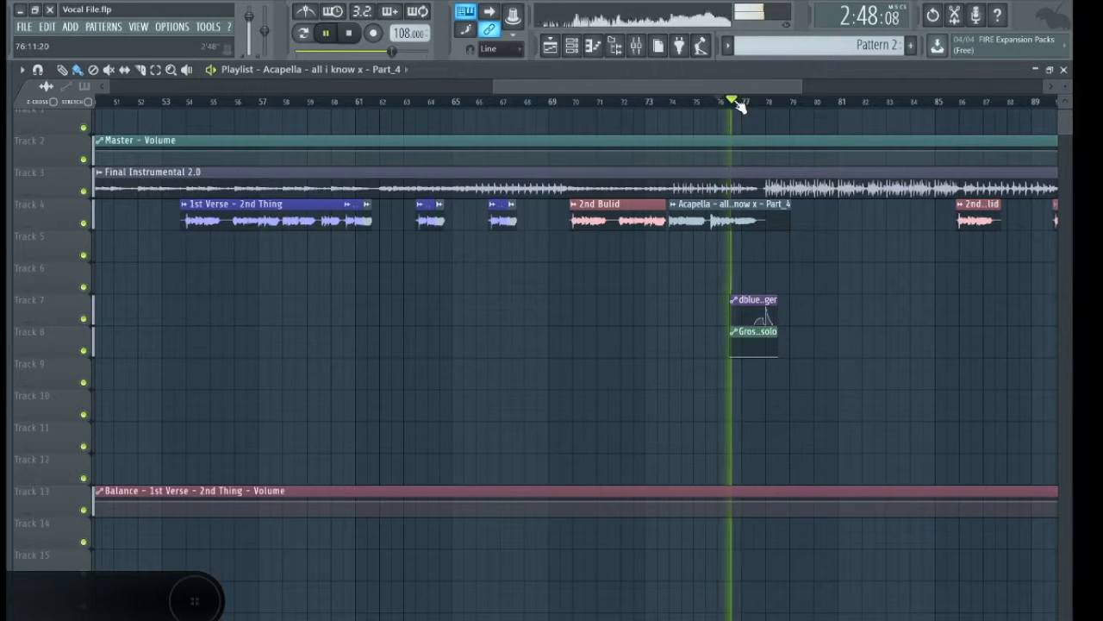
Stop playback and move the intro's Last bit #2 and Last bit clips down to Tracks 6 and 7, keeping their bar position
{"action": "key", "text": "space"}
{"action": "left_click_drag", "start_coordinate": [709, 90], "coordinate": [92, 147]}
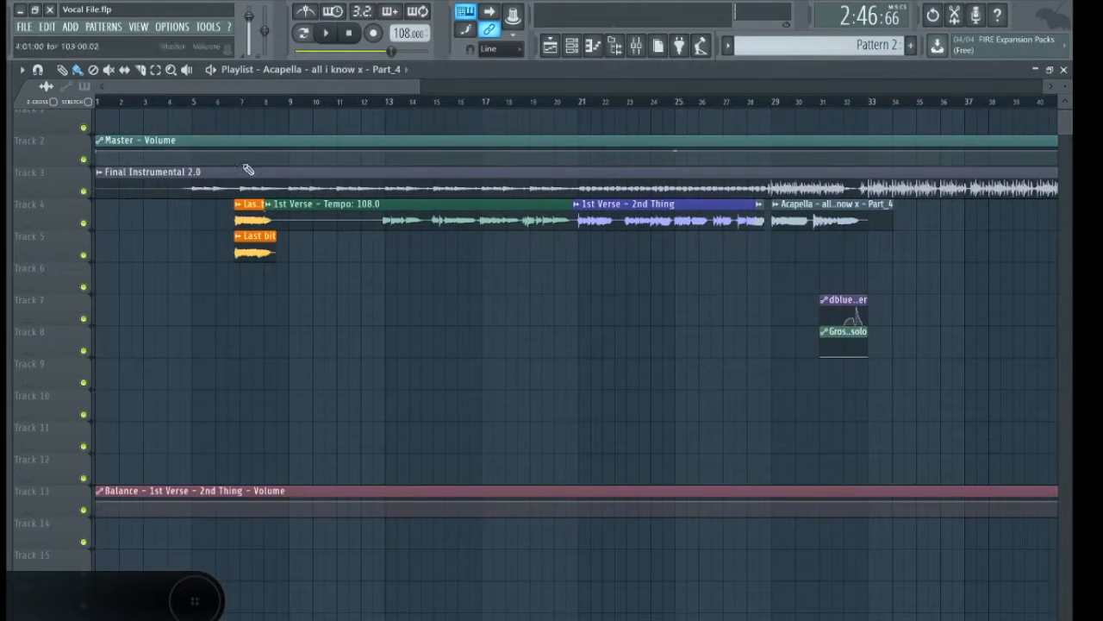
{"action": "right_click", "coordinate": [83, 223]}
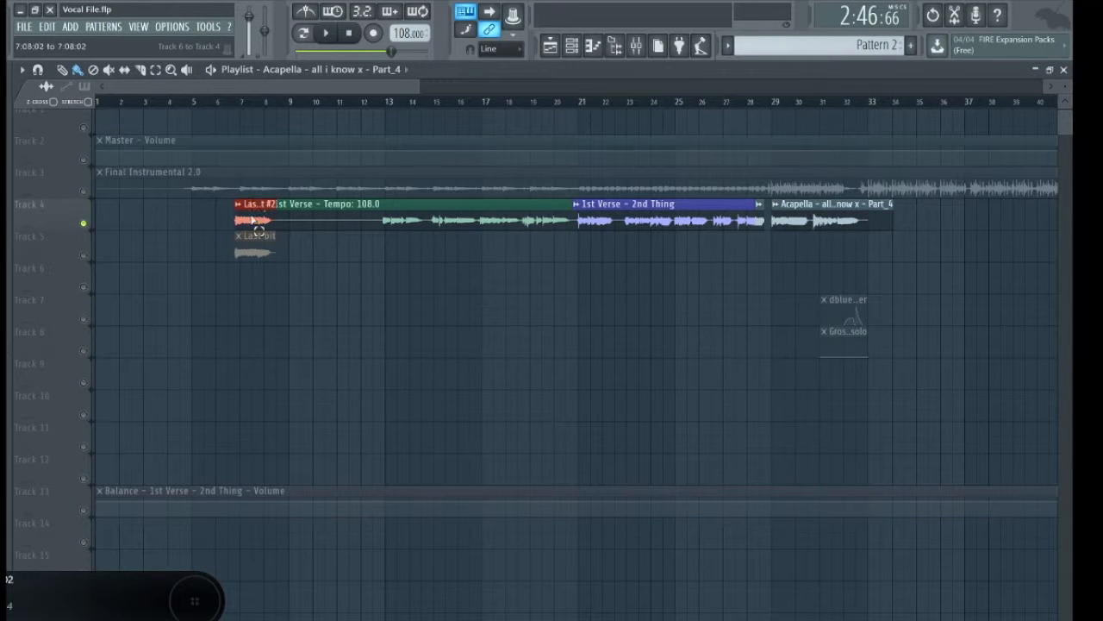
{"action": "left_click_drag", "start_coordinate": [253, 262], "coordinate": [253, 335]}
{"action": "right_click", "coordinate": [89, 289]}
Solo Track 7 and play the Last bit clip from about bar 6 while viewing its mixer channel, and stop playback
{"action": "left_click", "coordinate": [233, 103]}
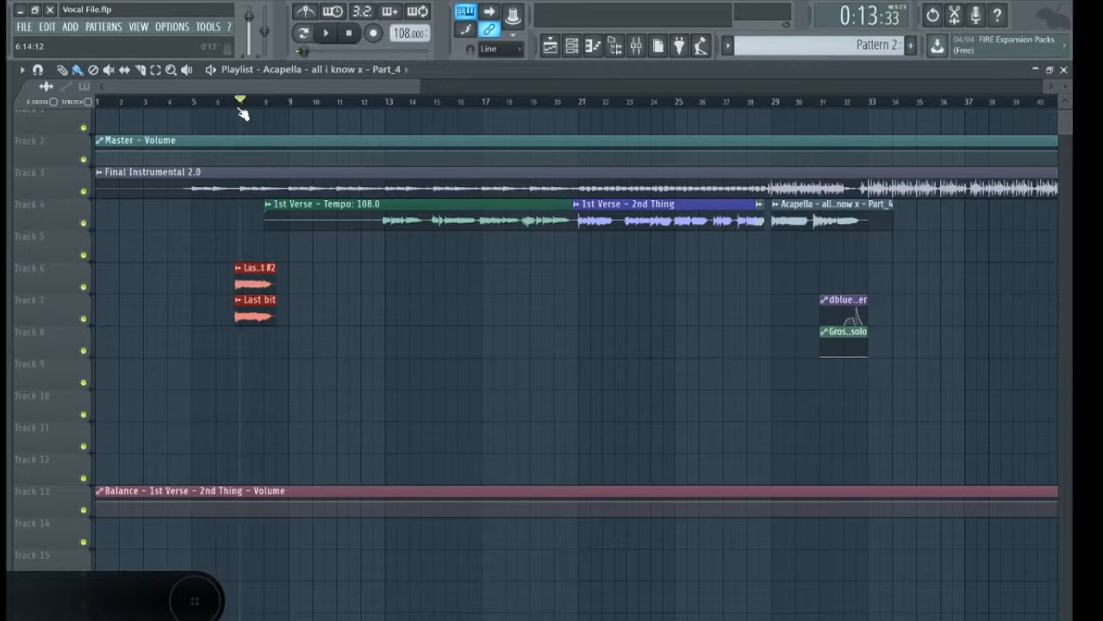
{"action": "right_click", "coordinate": [83, 318]}
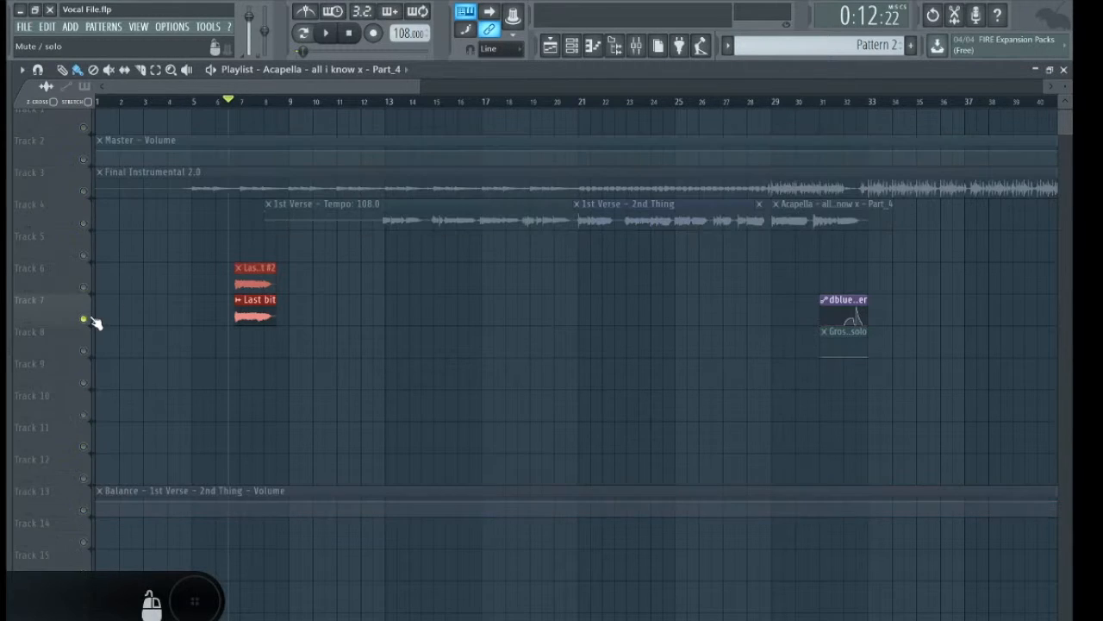
{"action": "left_click", "coordinate": [637, 46]}
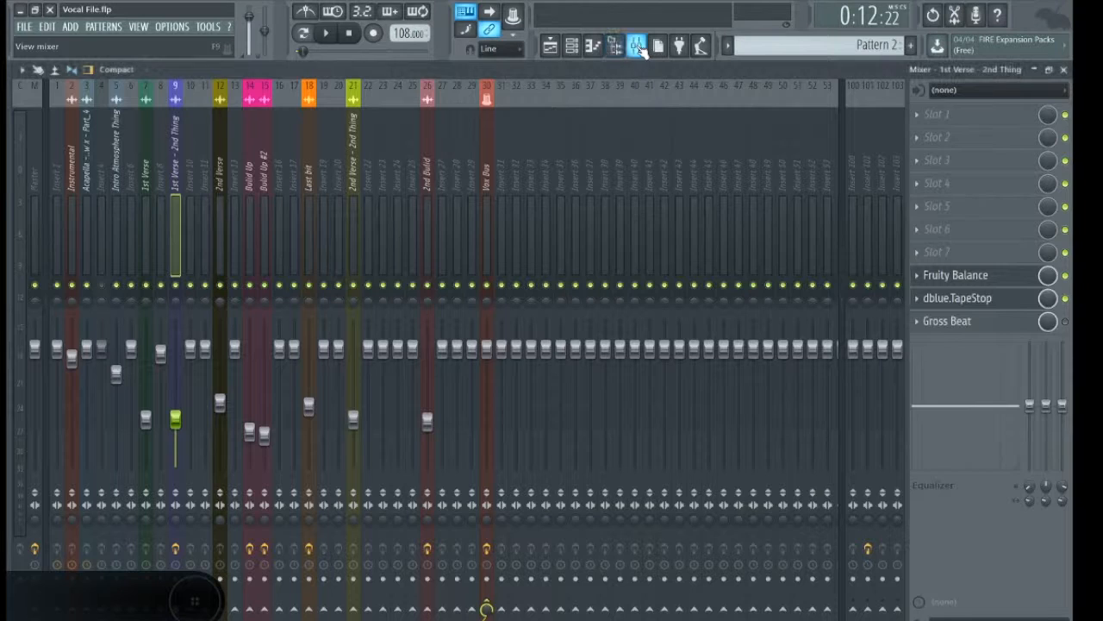
{"action": "left_click", "coordinate": [309, 183]}
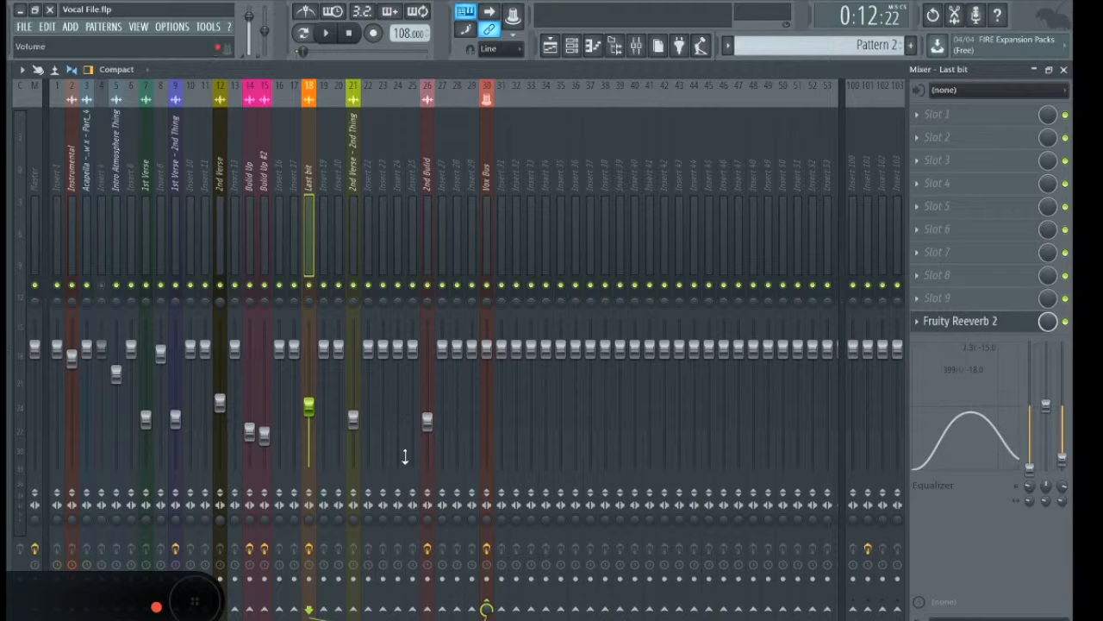
{"action": "key", "text": "space"}
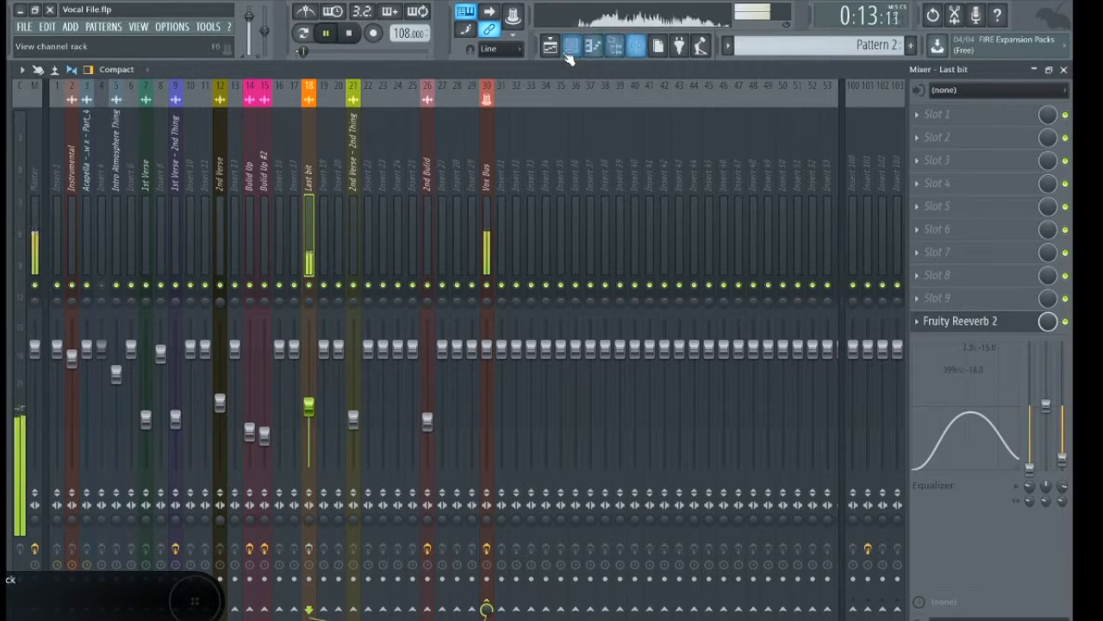
{"action": "left_click", "coordinate": [553, 48]}
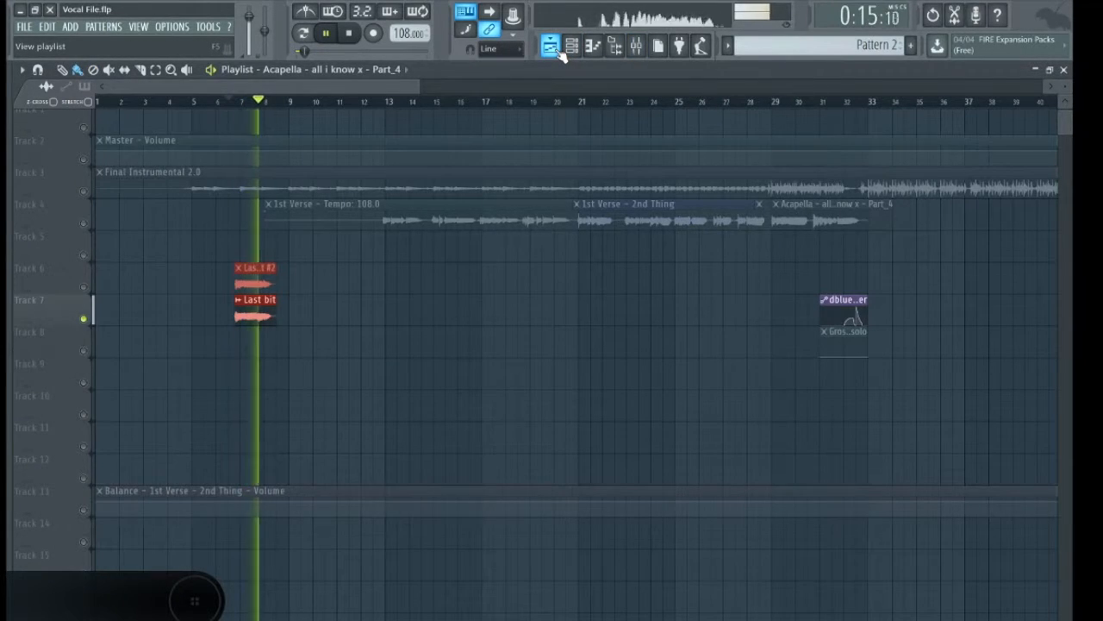
{"action": "key", "text": "space"}
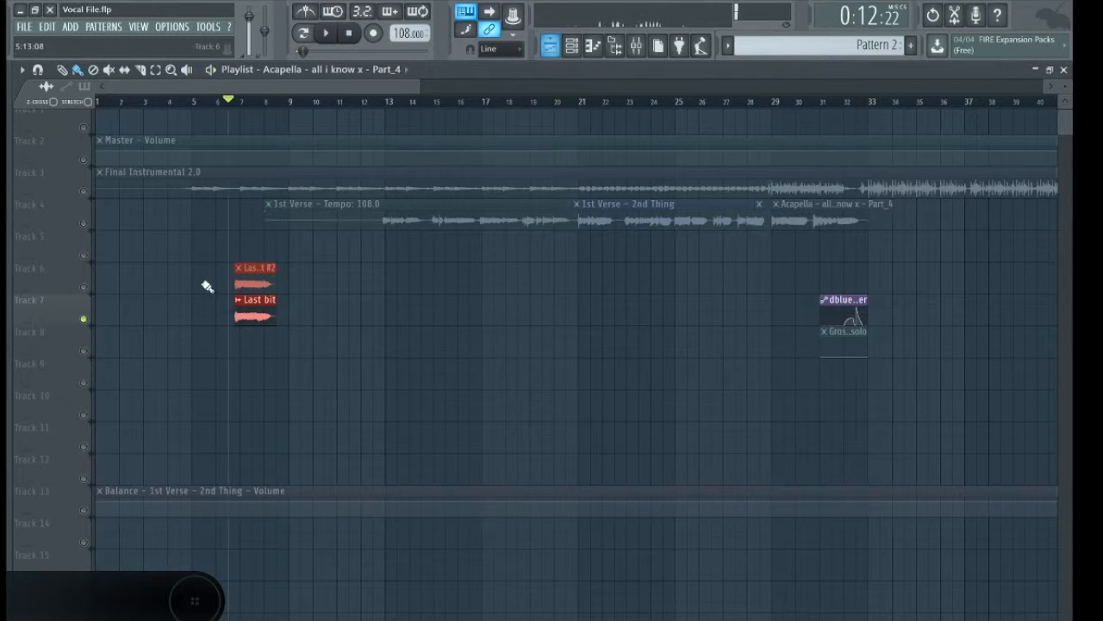
Solo Track 6, view the Last bit #2 clip's channel settings, and play the clip from about bar 6
{"action": "right_click", "coordinate": [84, 288]}
{"action": "double_click", "coordinate": [244, 284]}
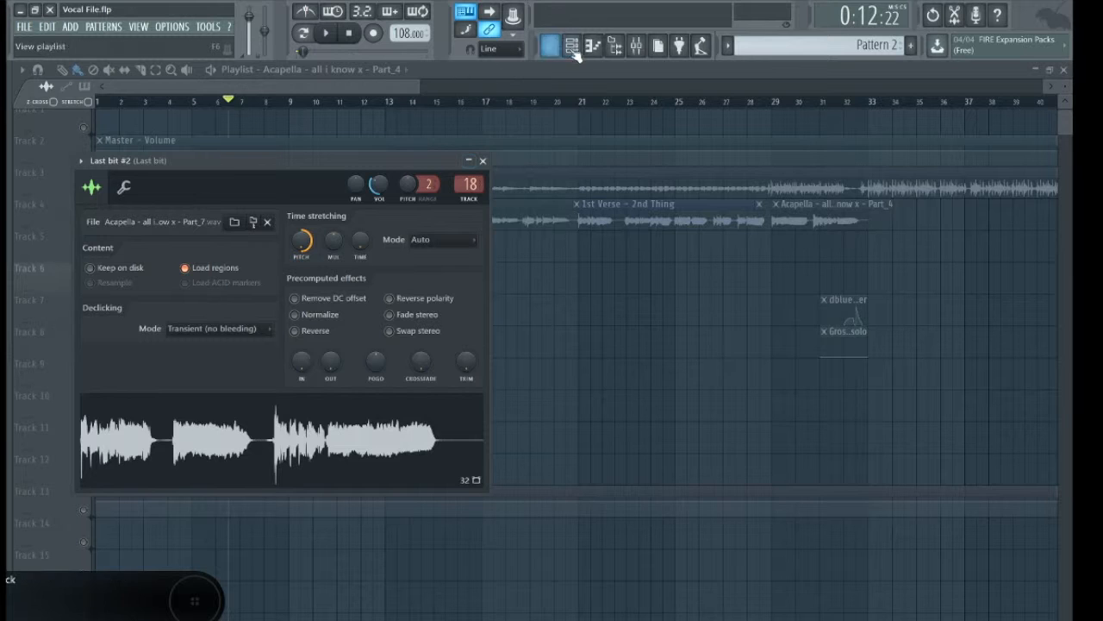
{"action": "left_click", "coordinate": [567, 50]}
{"action": "key", "text": "space"}
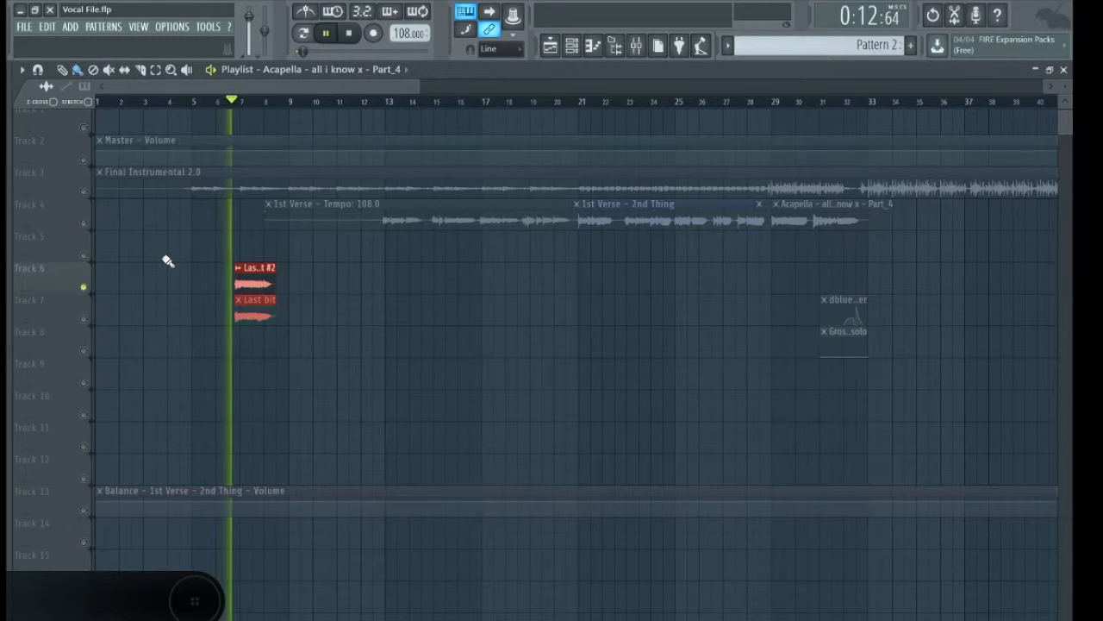
{"action": "left_click", "coordinate": [642, 50]}
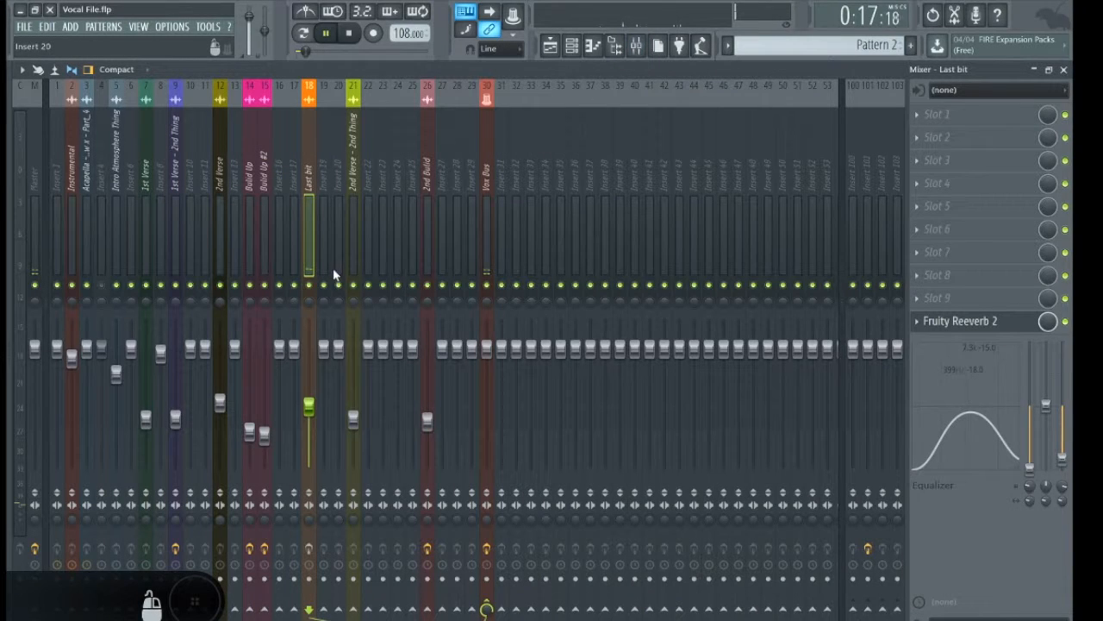
{"action": "left_click", "coordinate": [549, 46]}
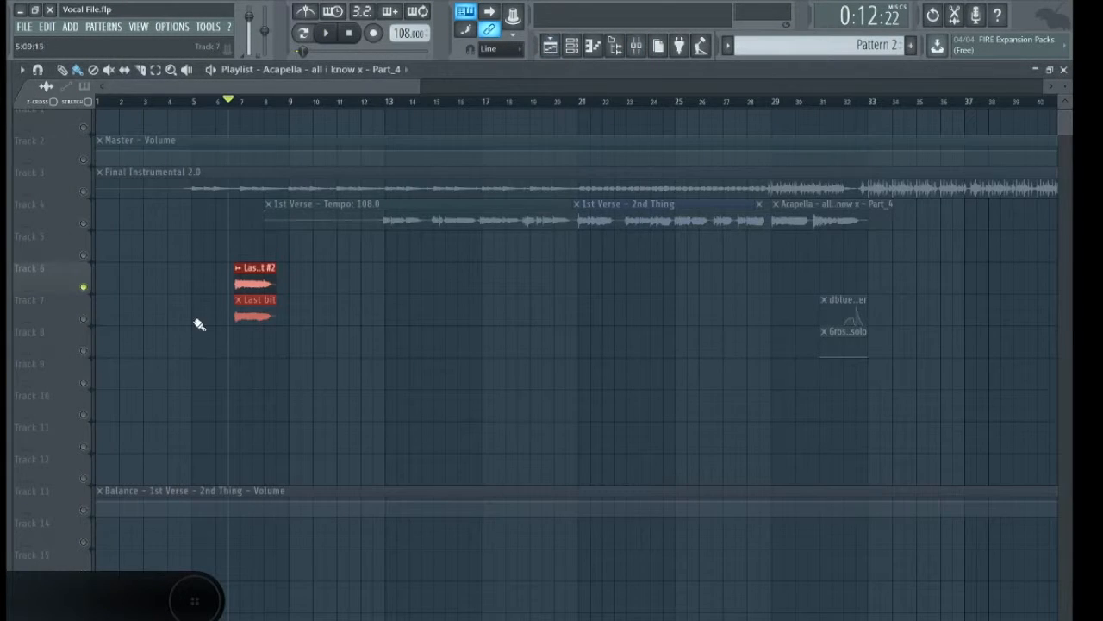
Examine the Fruity Reeverb 2 settings on the Last bit mixer channel and return to the playlist
{"action": "left_click", "coordinate": [636, 45]}
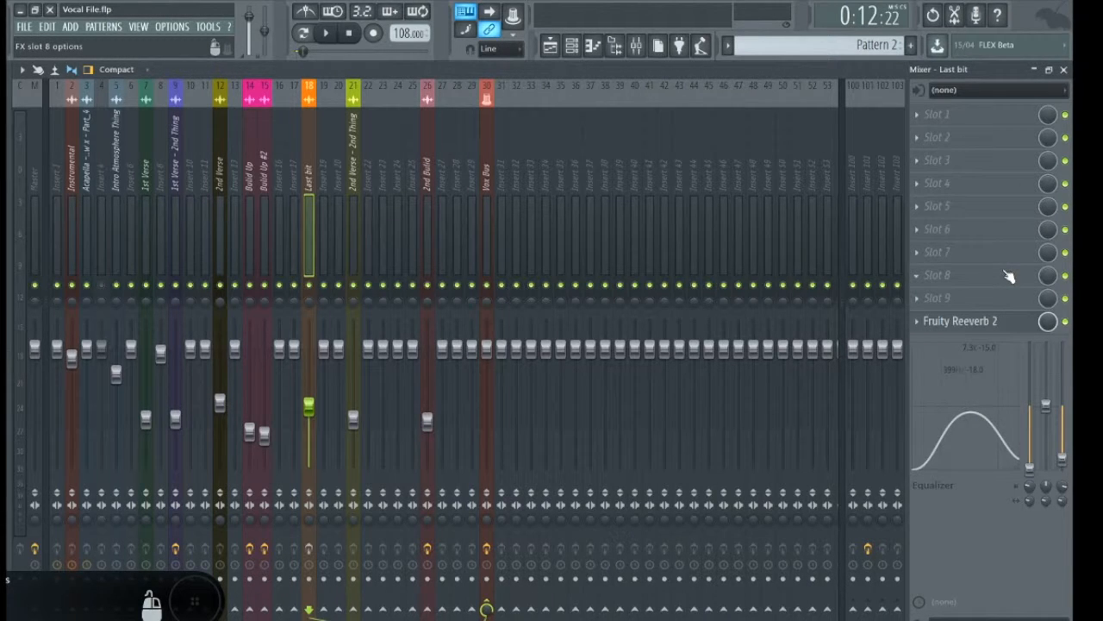
{"action": "left_click", "coordinate": [1000, 326]}
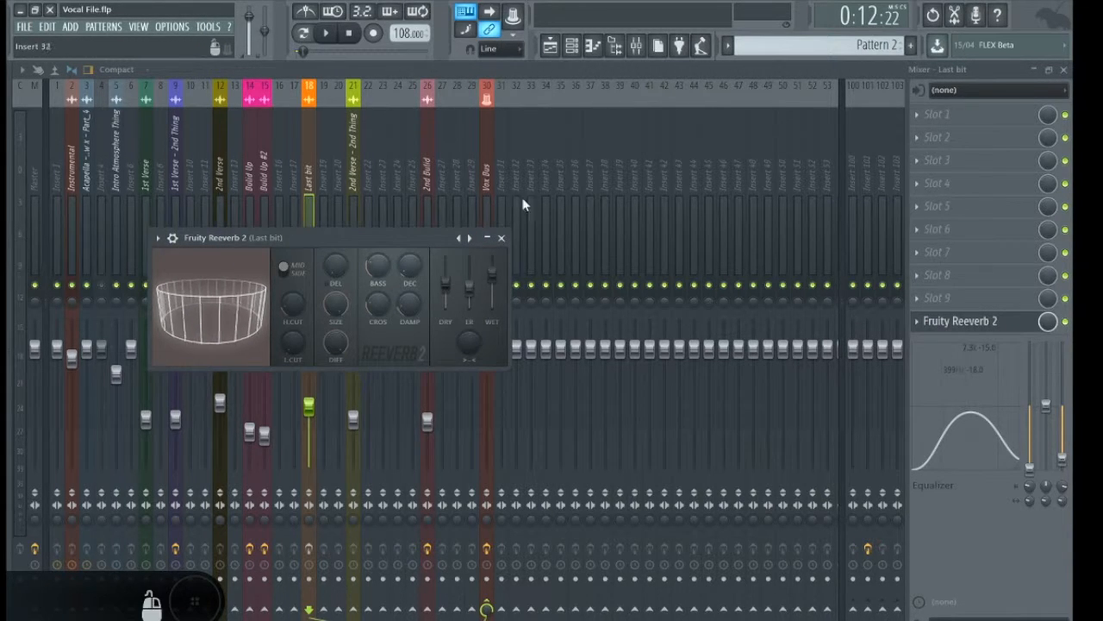
{"action": "key", "text": "F5"}
Play both Last bit clips together with Tracks 6 and 7 soloed, viewing the mixer levels, and re-enable all tracks
{"action": "key", "text": "space"}
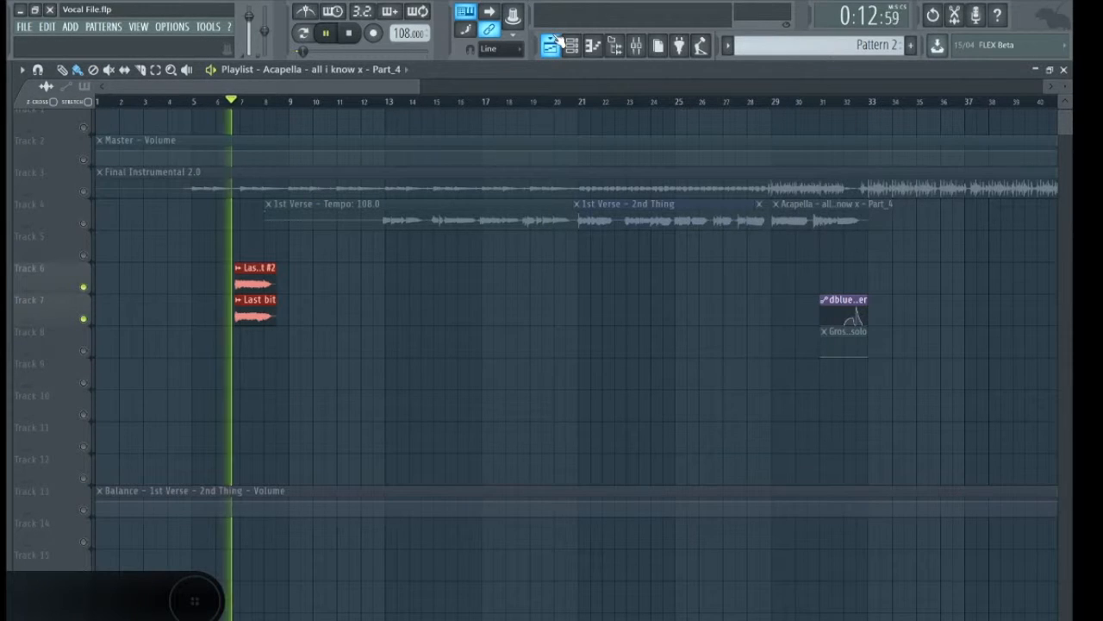
{"action": "key", "text": "space"}
{"action": "left_click", "coordinate": [637, 47]}
{"action": "left_click", "coordinate": [638, 46]}
{"action": "left_click", "coordinate": [637, 47]}
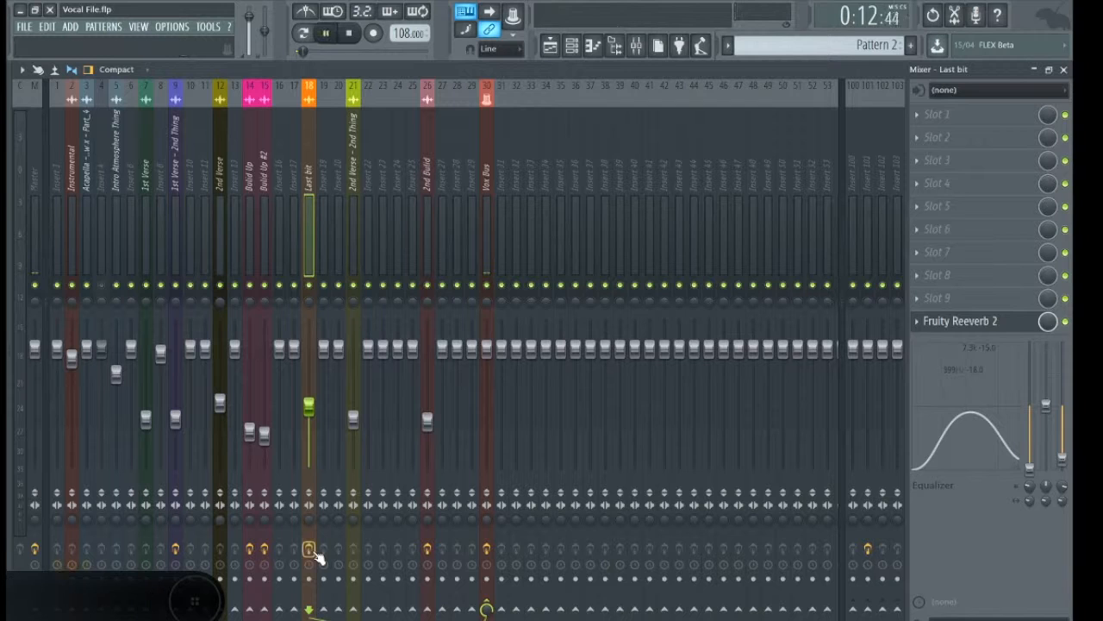
{"action": "key", "text": "space"}
{"action": "left_click", "coordinate": [549, 47]}
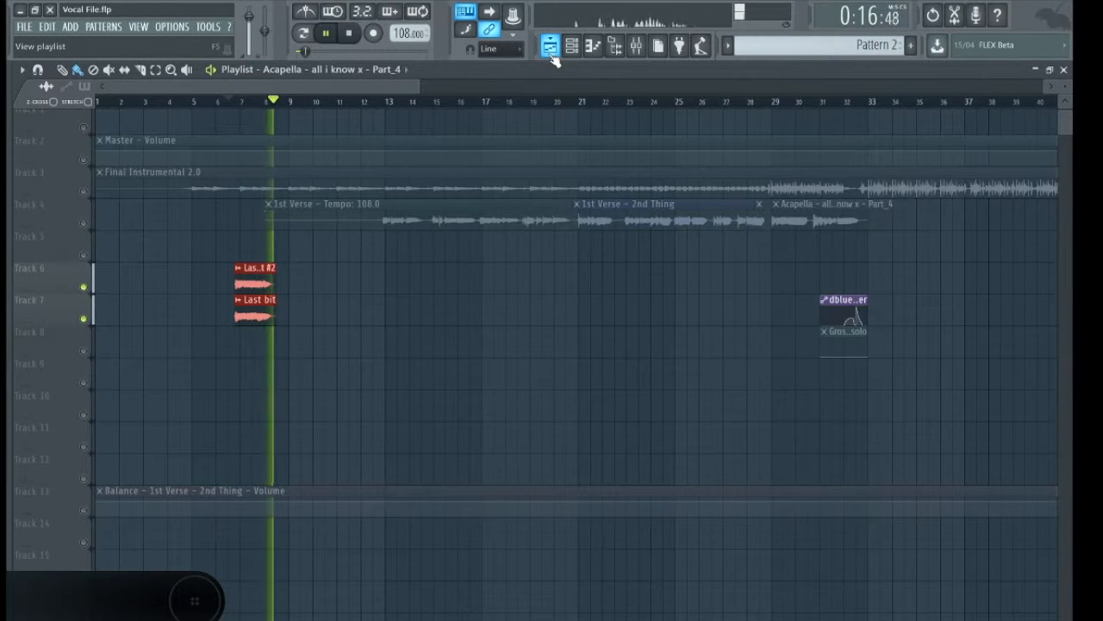
{"action": "key", "text": "space"}
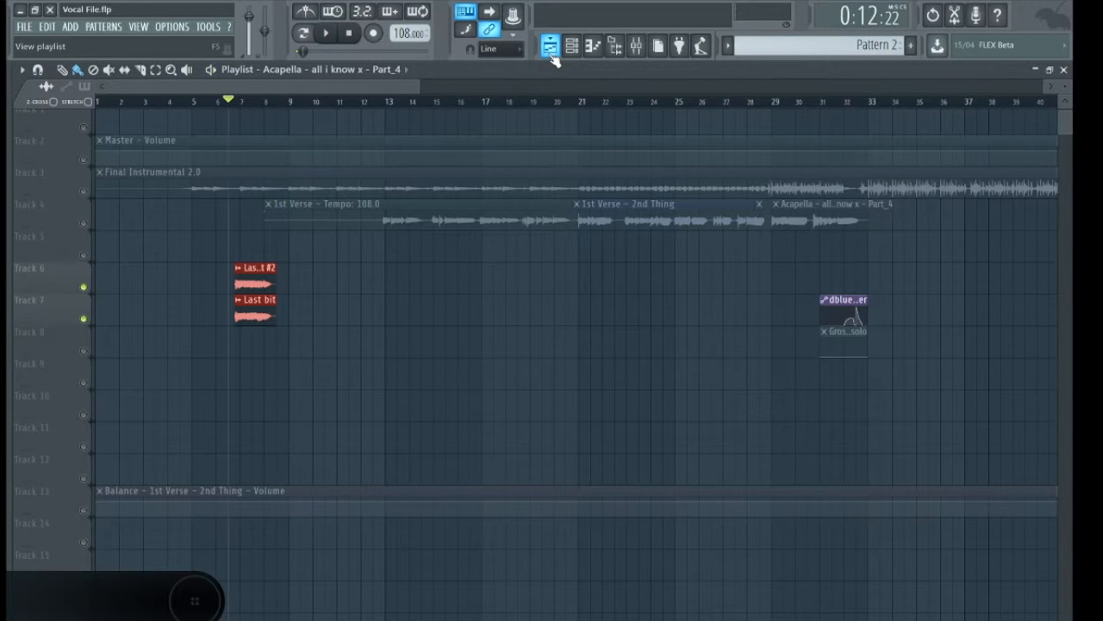
{"action": "right_click", "coordinate": [84, 290]}
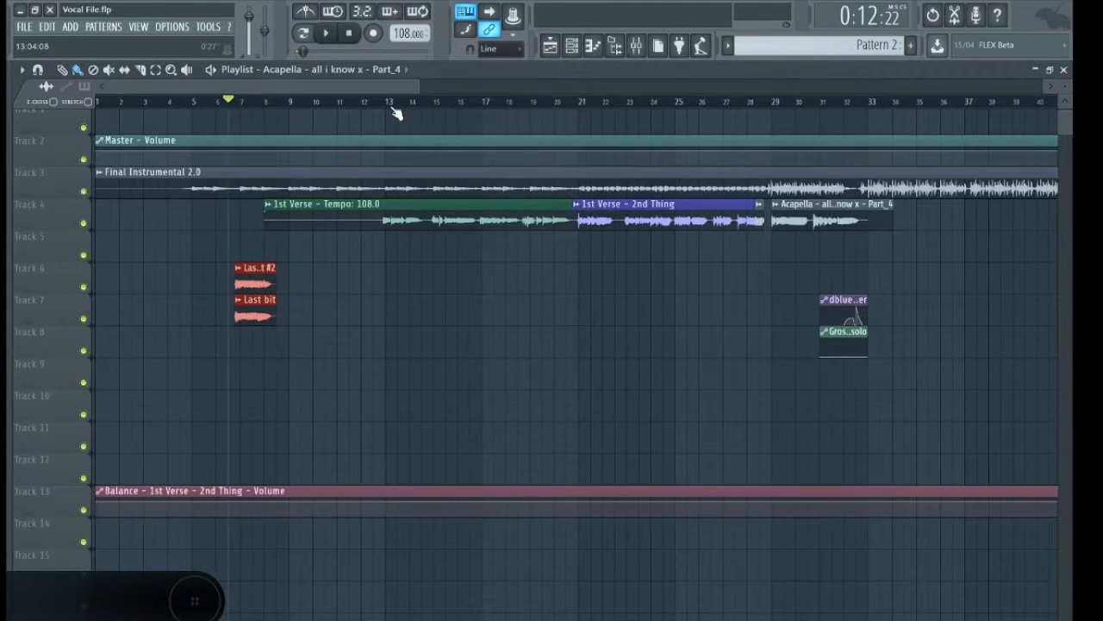
Show the whole arrangement in the playlist and switch to OBS
{"action": "left_click_drag", "start_coordinate": [421, 86], "coordinate": [1067, 86]}
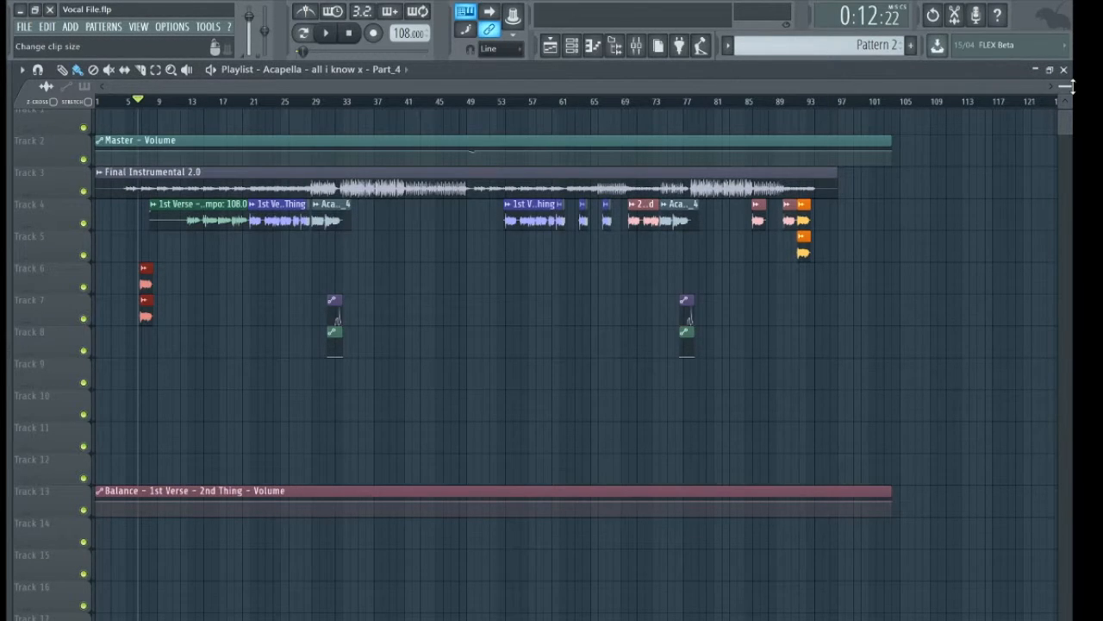
{"action": "left_click", "coordinate": [677, 620]}
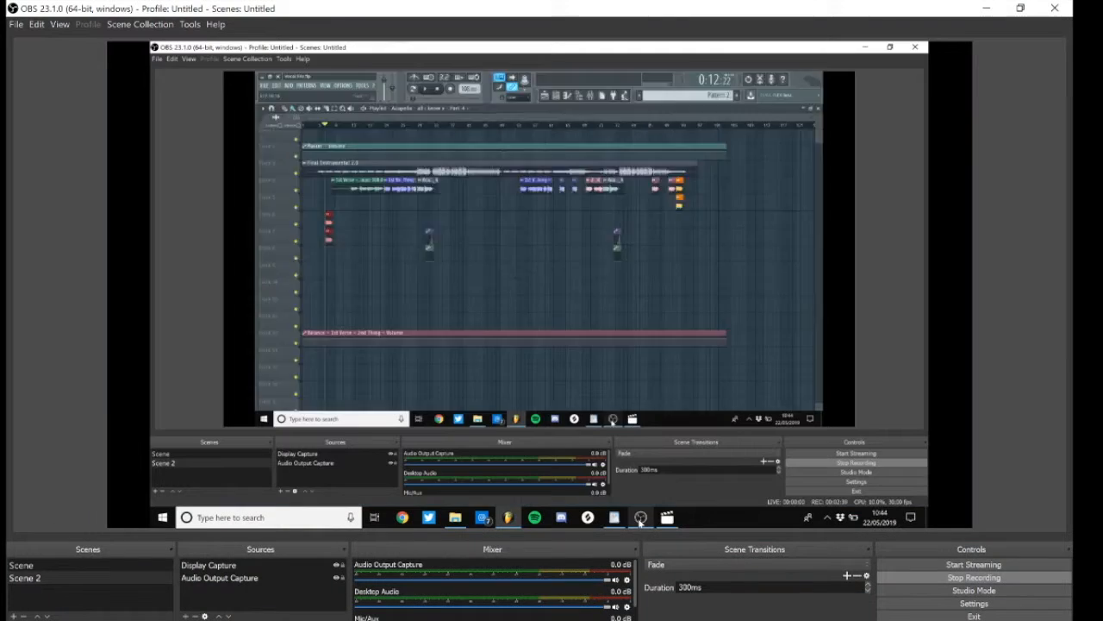